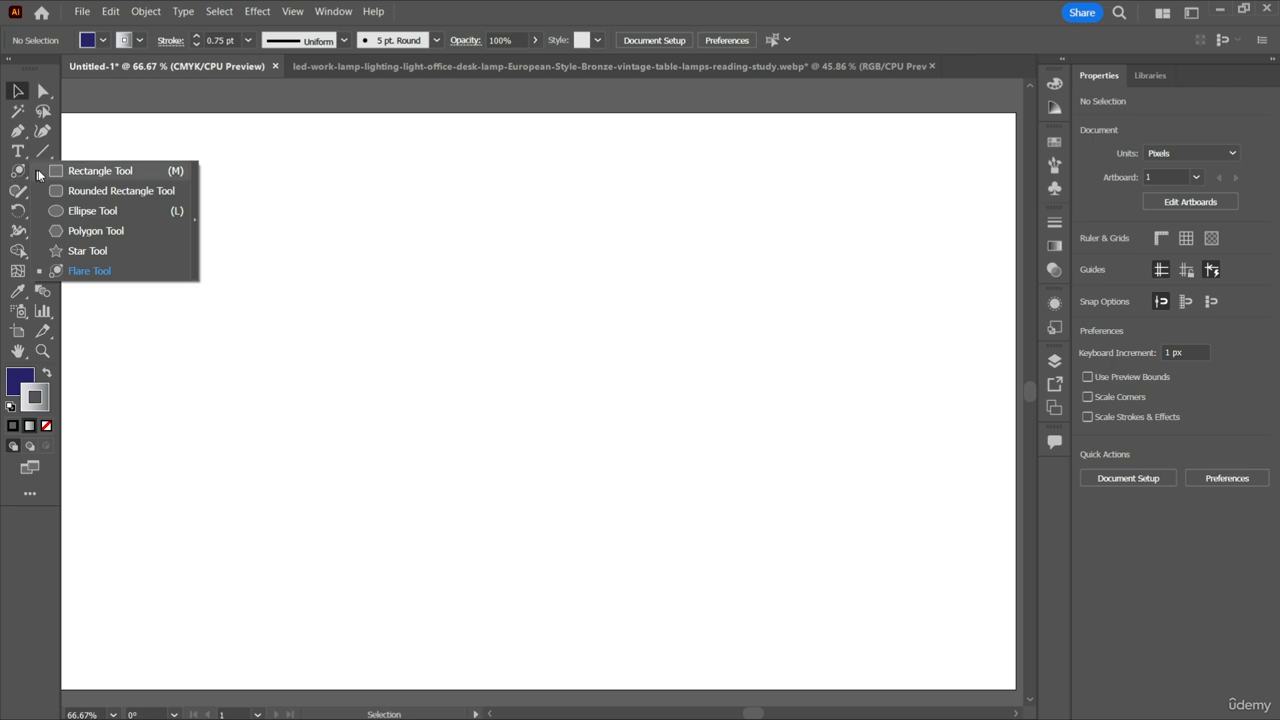
{"action": "left_click", "coordinate": [50, 171]}
{"action": "right_click", "coordinate": [19, 174]}
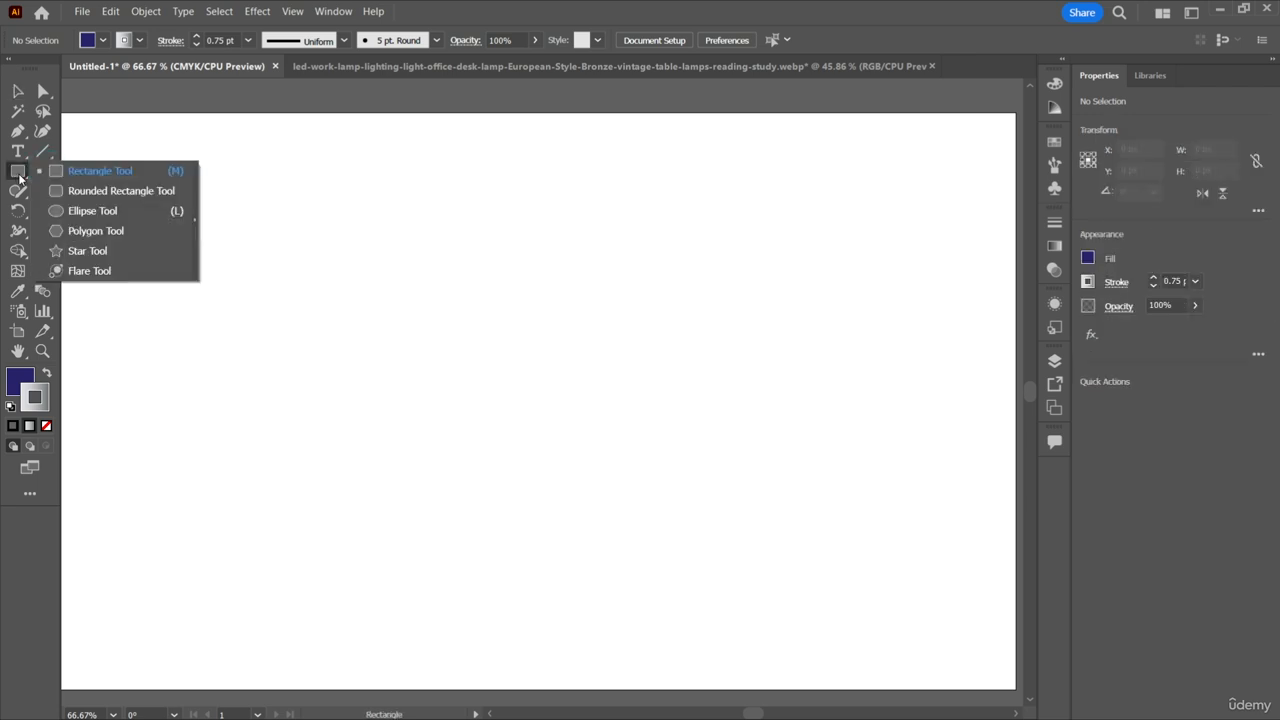
{"action": "left_click", "coordinate": [94, 270]}
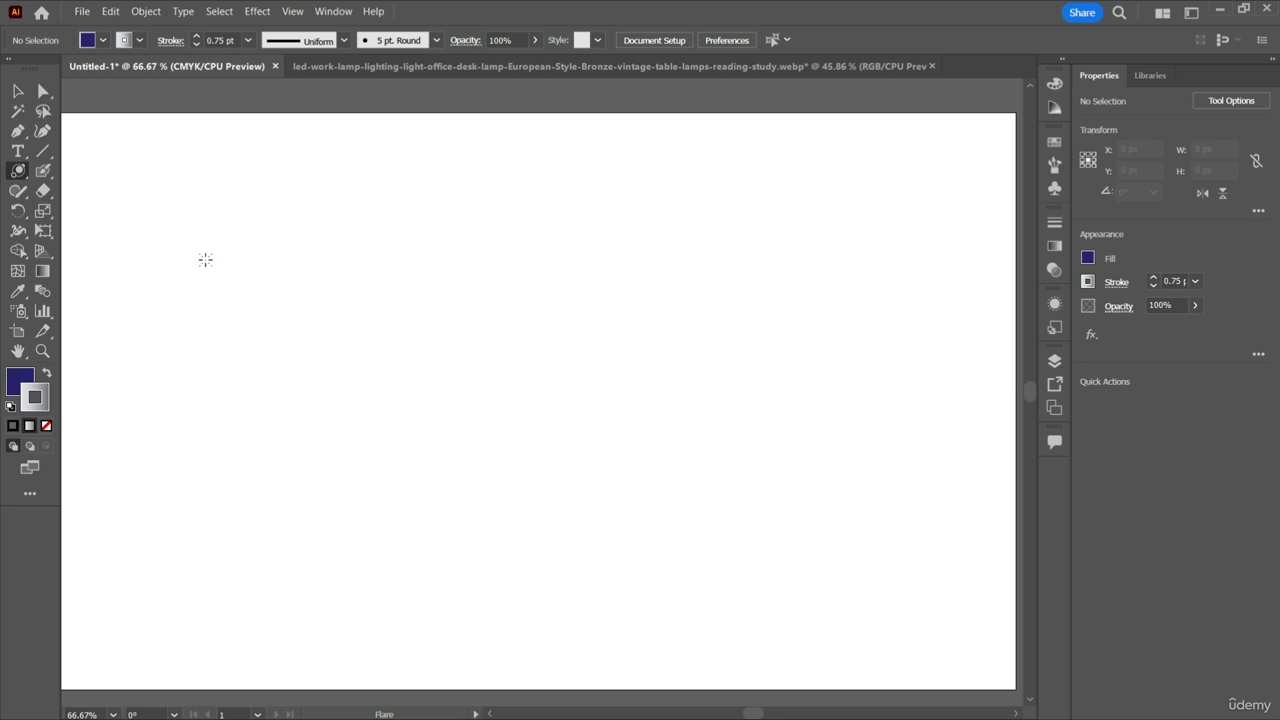
Draw a rectangle about 1001 × 595 px covering the artboard with the Rectangle tool.
{"action": "left_click", "coordinate": [20, 173]}
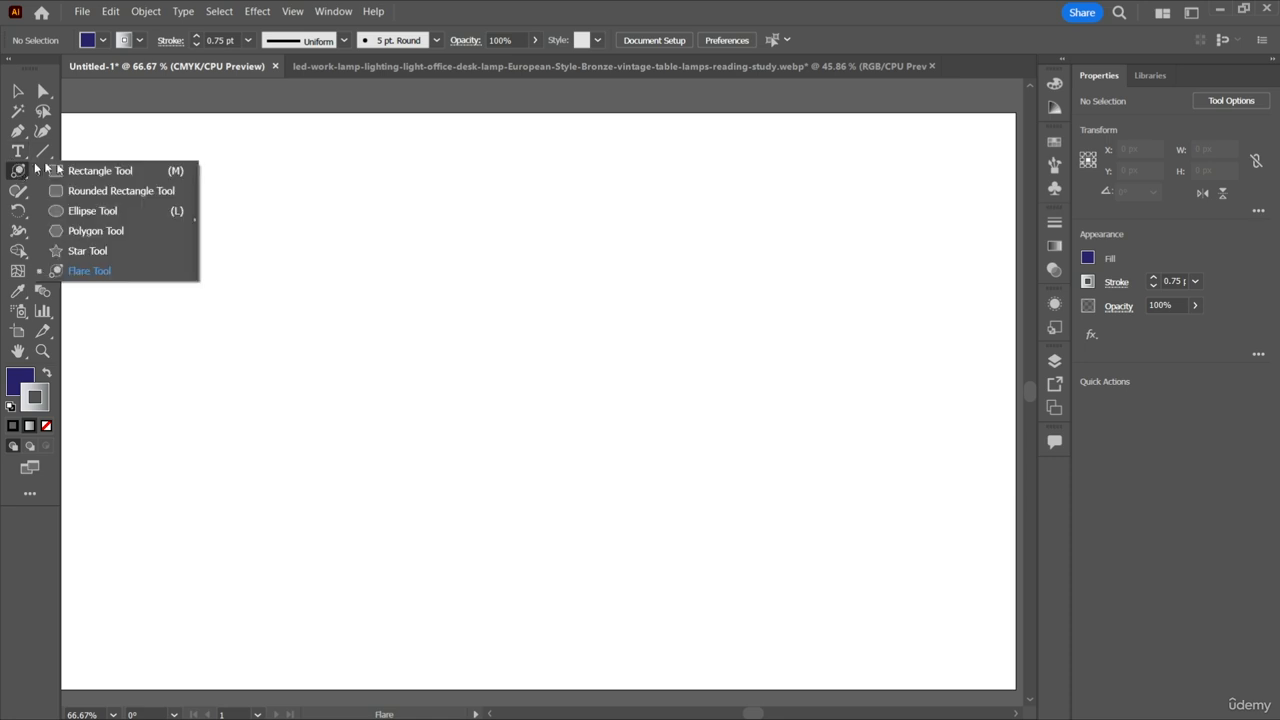
{"action": "left_click", "coordinate": [95, 171]}
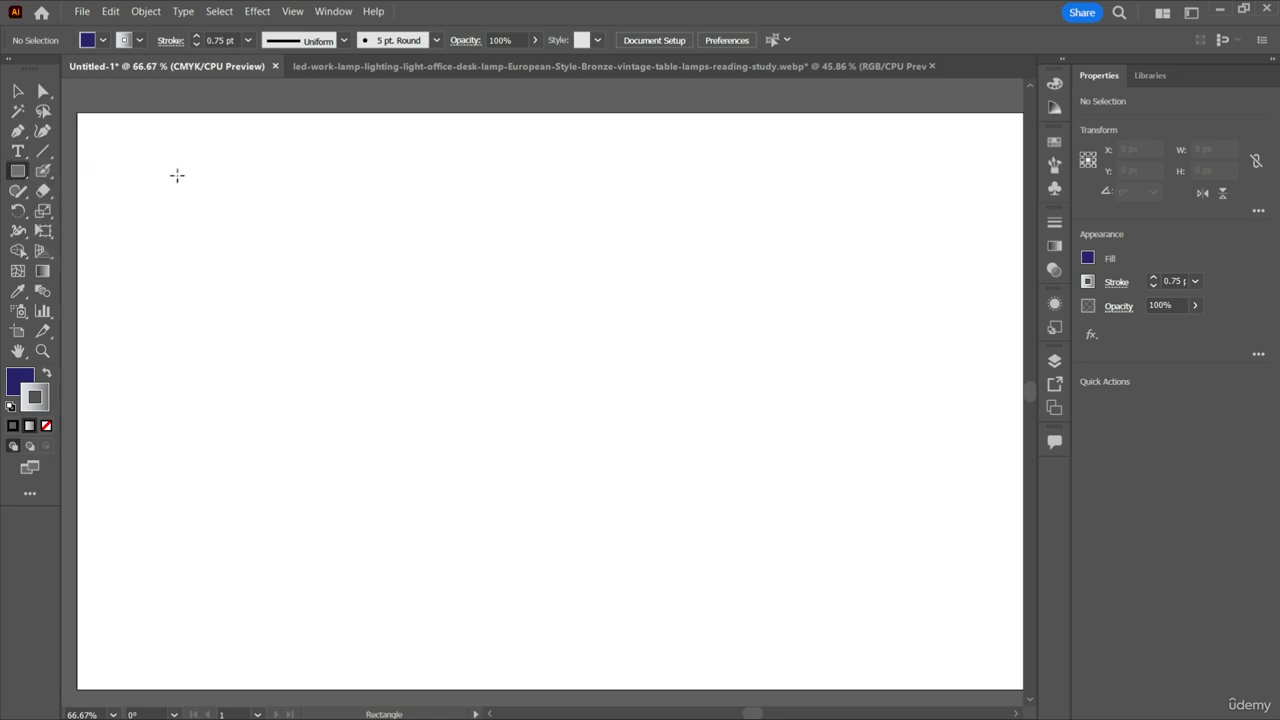
{"action": "scroll", "coordinate": [100, 141], "scroll_direction": "left", "scroll_amount": 1}
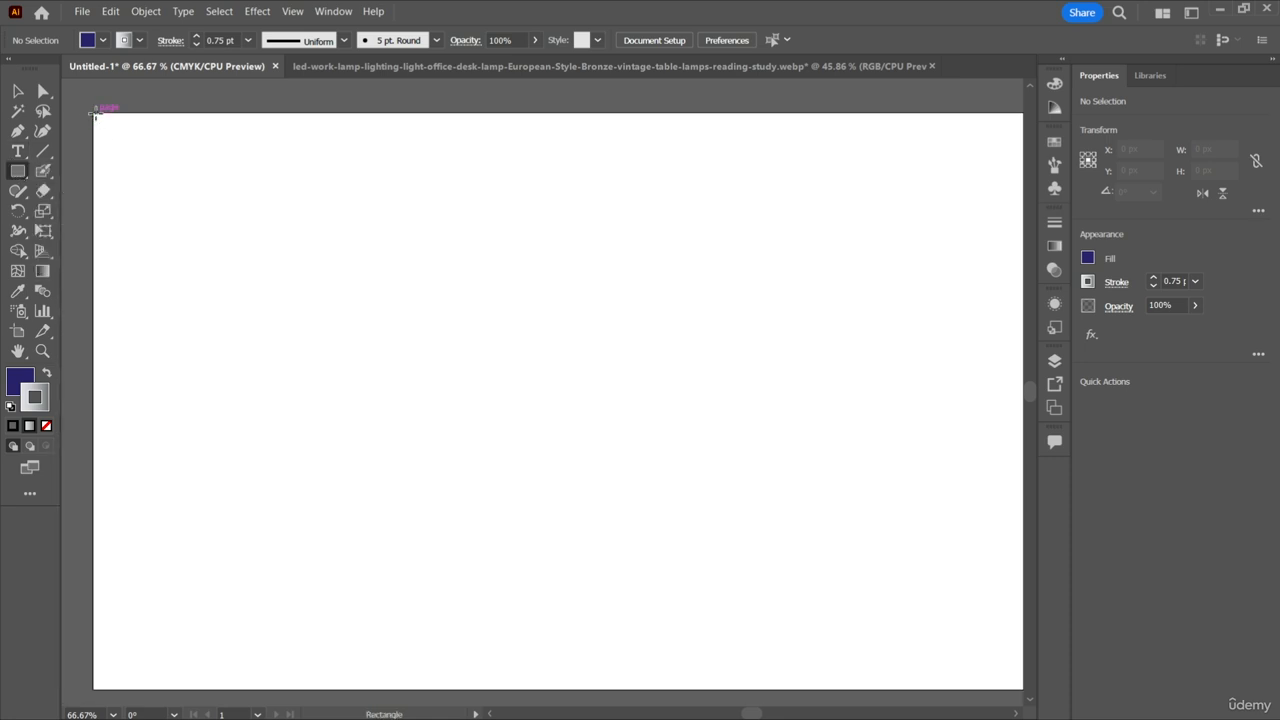
{"action": "left_click_drag", "start_coordinate": [95, 115], "coordinate": [955, 665]}
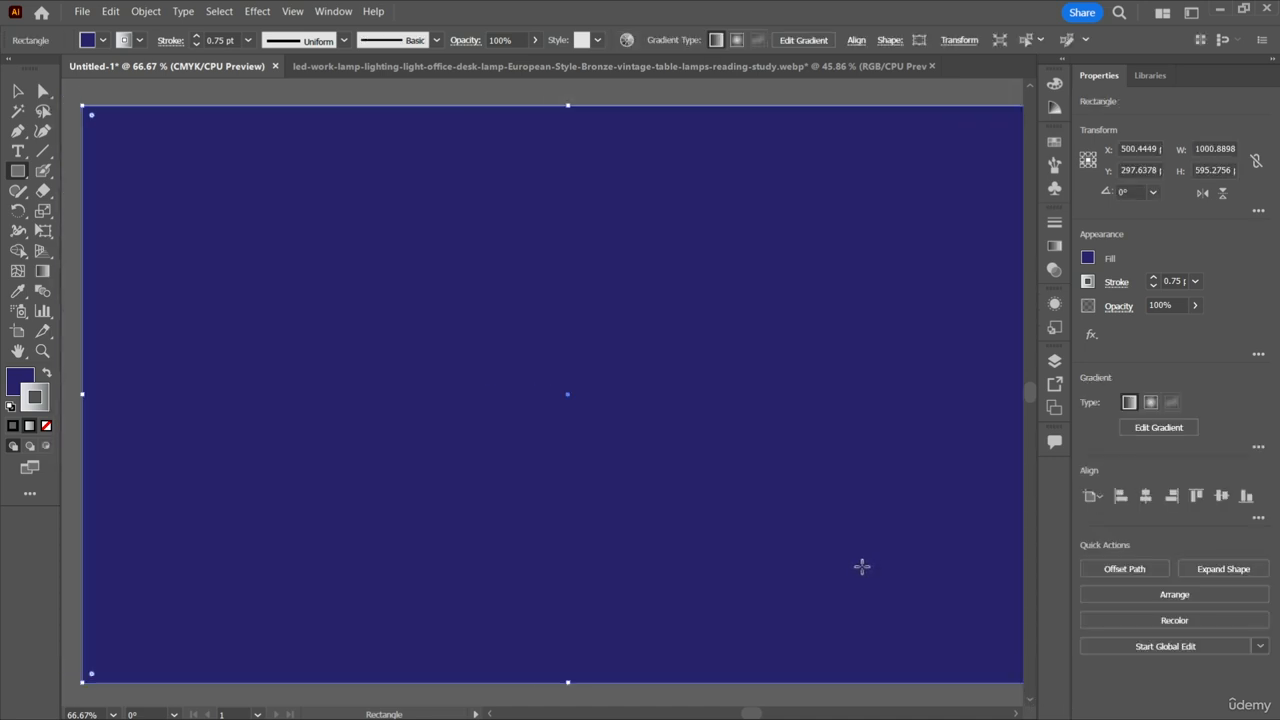
Darken the rectangle's fill to deep navy by raising its black (K) value to 65%.
{"action": "scroll", "coordinate": [856, 565], "scroll_direction": "up", "scroll_amount": 2}
{"action": "scroll", "coordinate": [853, 563], "scroll_direction": "right", "scroll_amount": 2}
{"action": "scroll", "coordinate": [855, 562], "scroll_direction": "down", "scroll_amount": 1}
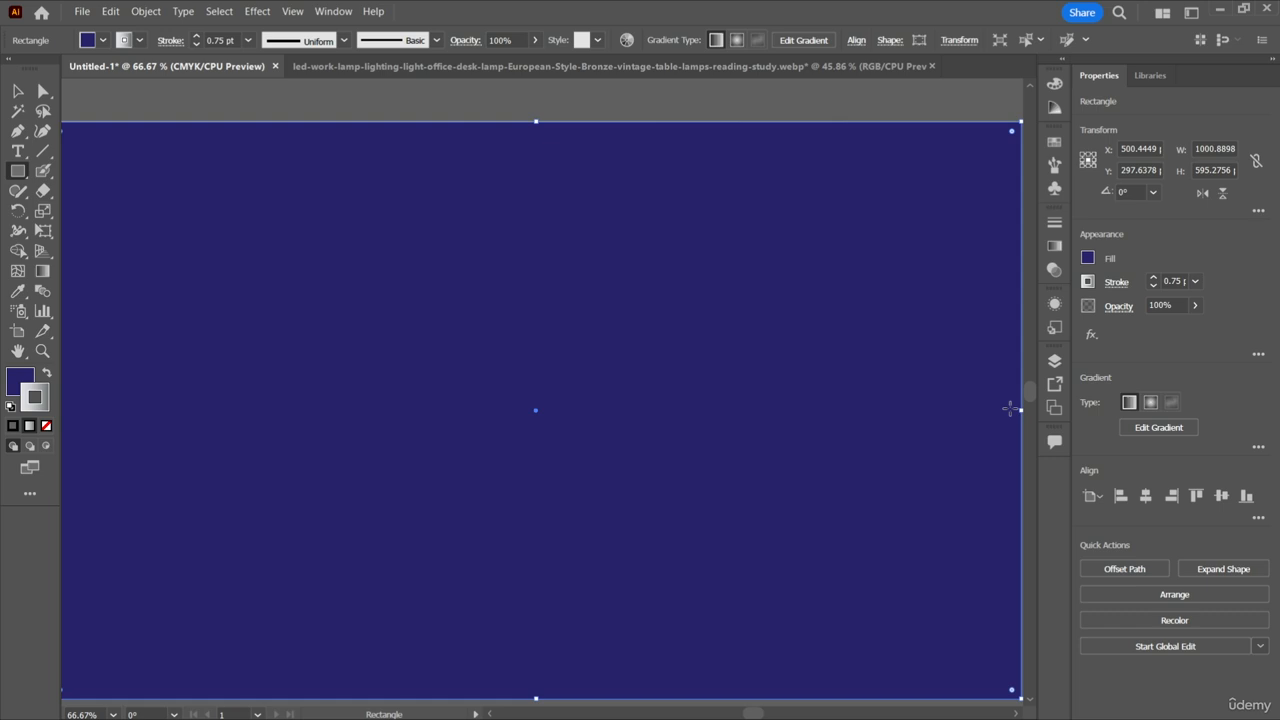
{"action": "left_click", "coordinate": [1089, 259]}
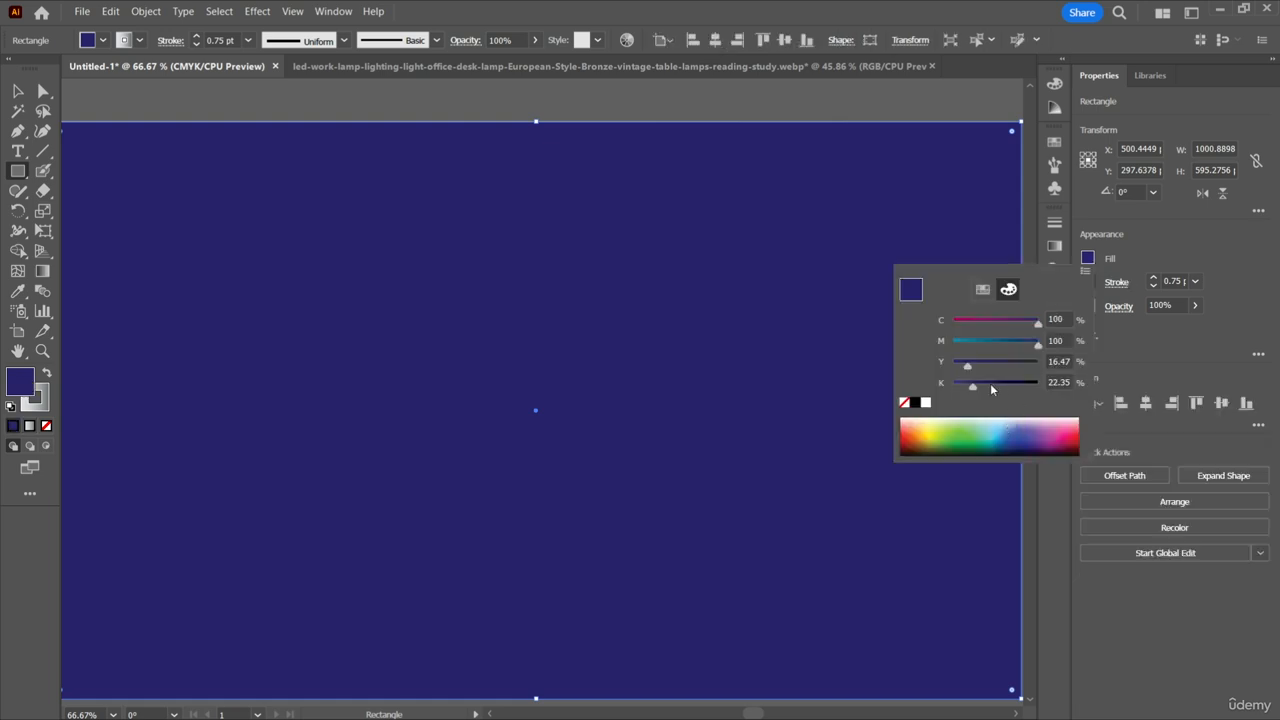
{"action": "left_click_drag", "start_coordinate": [973, 386], "coordinate": [1020, 389]}
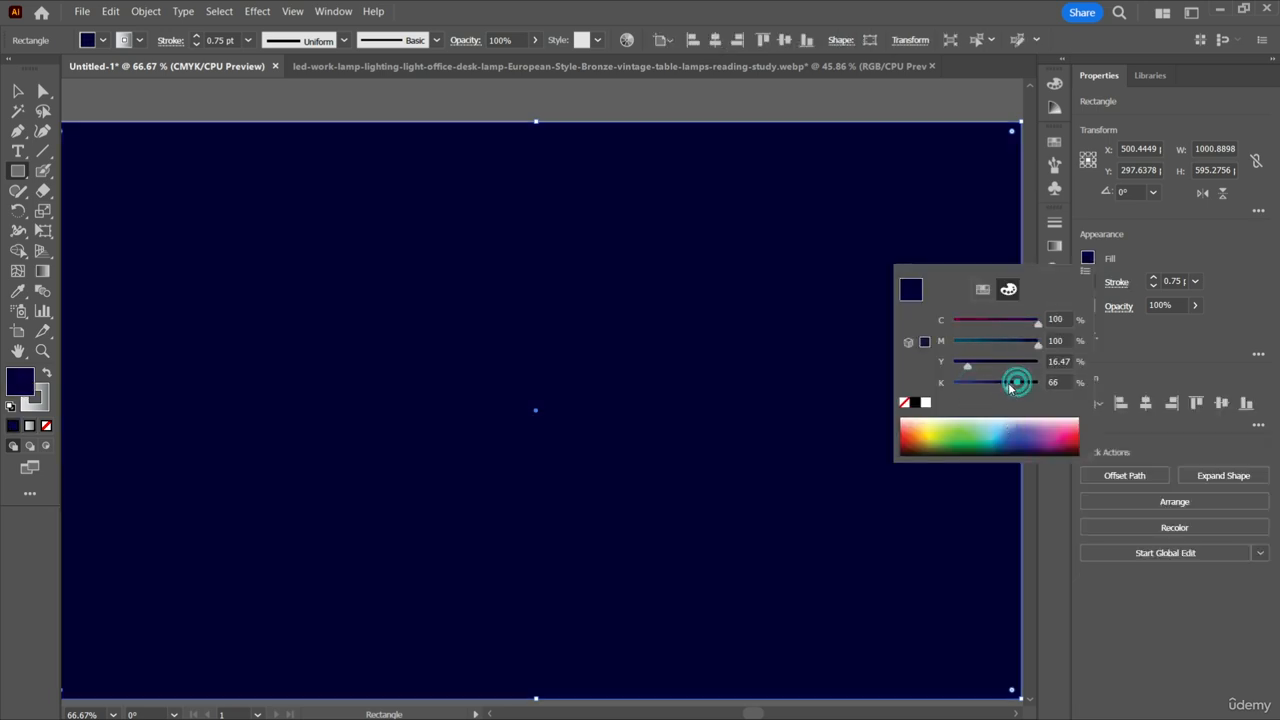
{"action": "left_click", "coordinate": [1088, 284]}
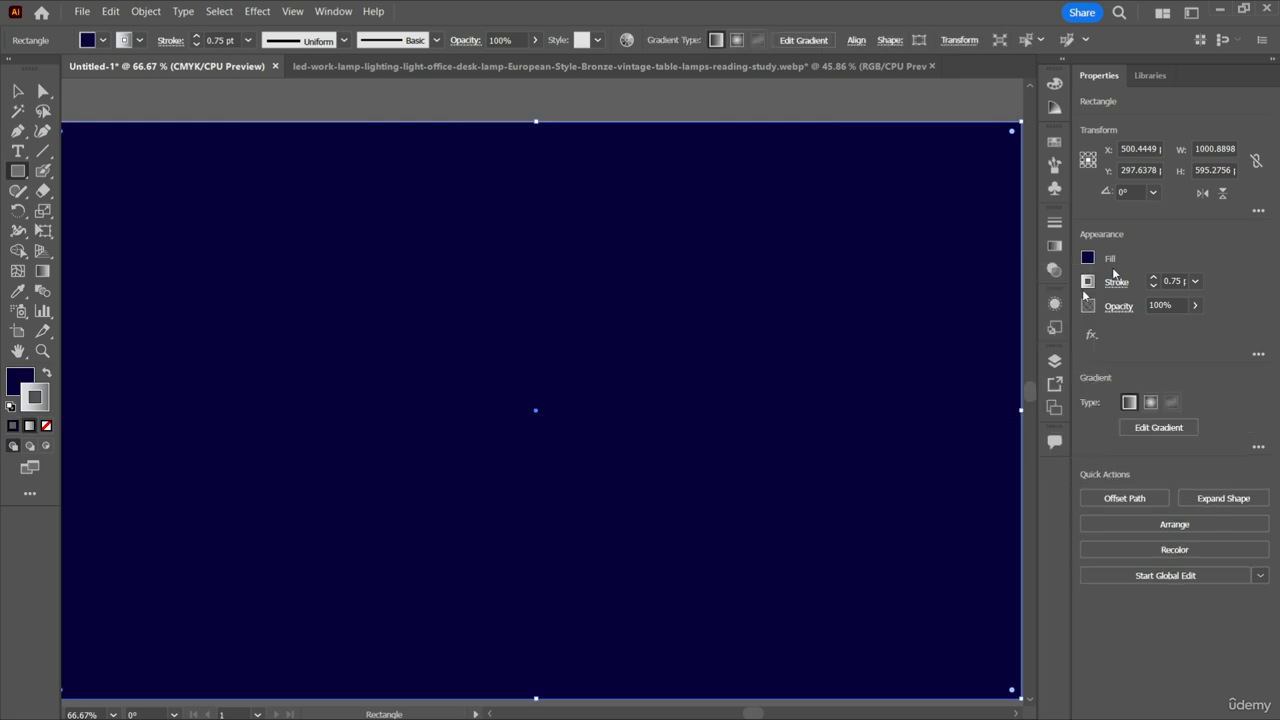
Draw a small flare about 249 px wide near the rectangle's upper-left corner with the Flare tool, and deselect it.
{"action": "scroll", "coordinate": [894, 334], "scroll_direction": "left", "scroll_amount": 1}
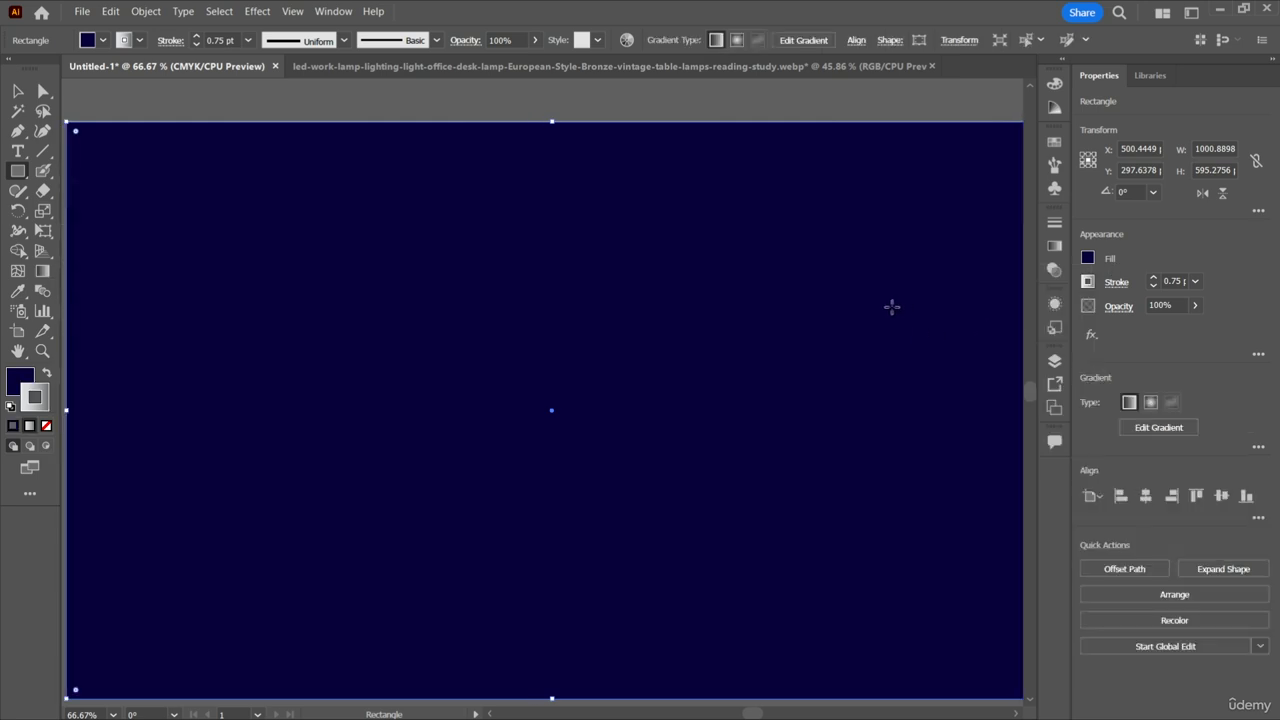
{"action": "left_click", "coordinate": [18, 92]}
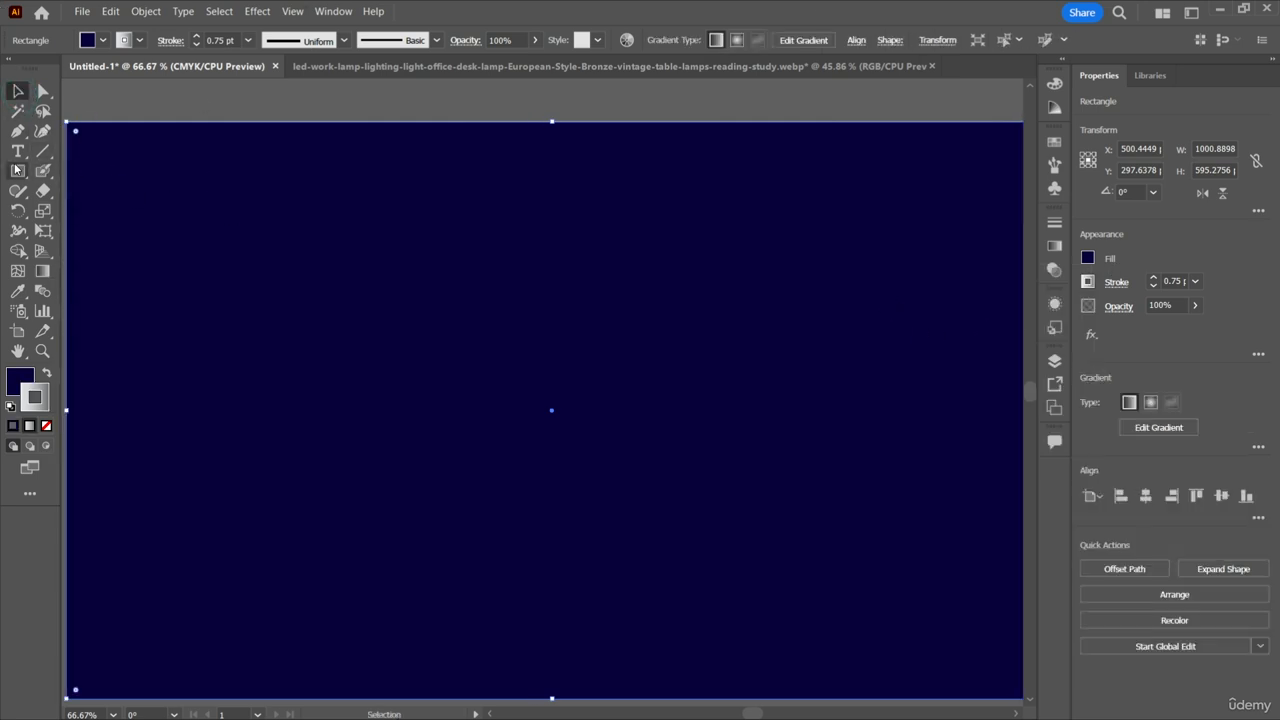
{"action": "left_click_drag", "start_coordinate": [18, 170], "coordinate": [103, 271]}
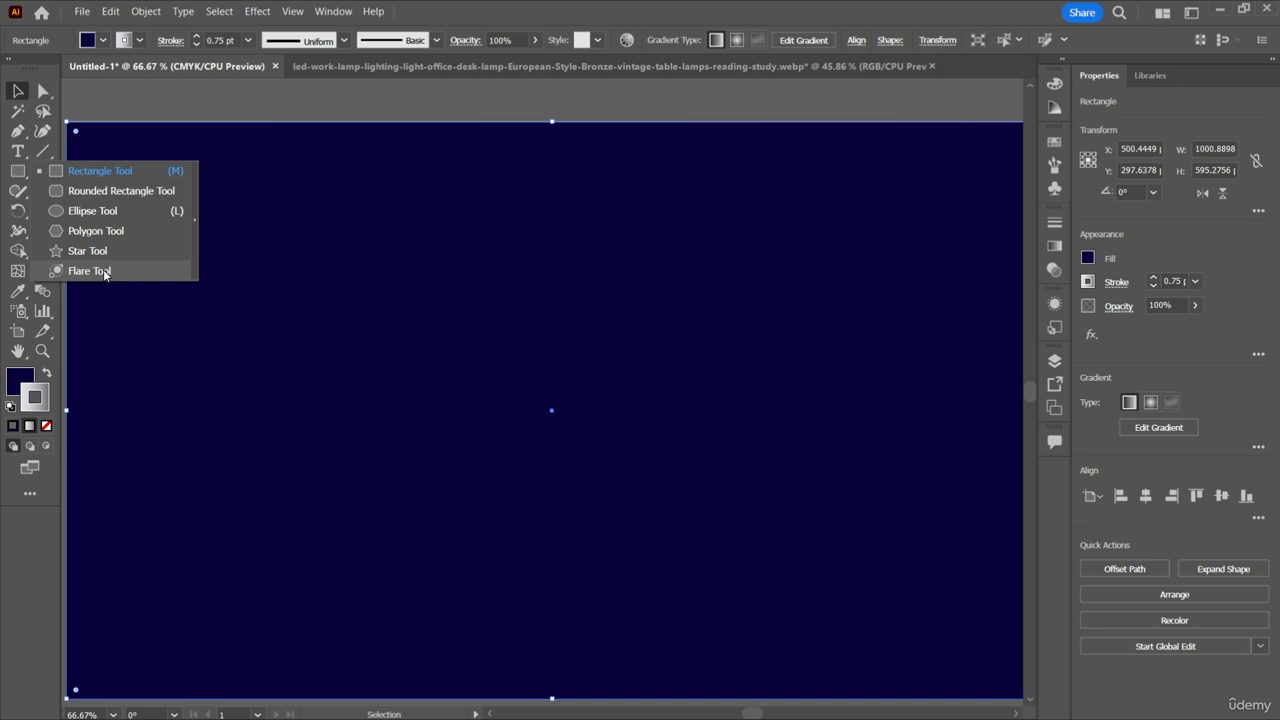
{"action": "left_click_drag", "start_coordinate": [104, 273], "coordinate": [103, 270]}
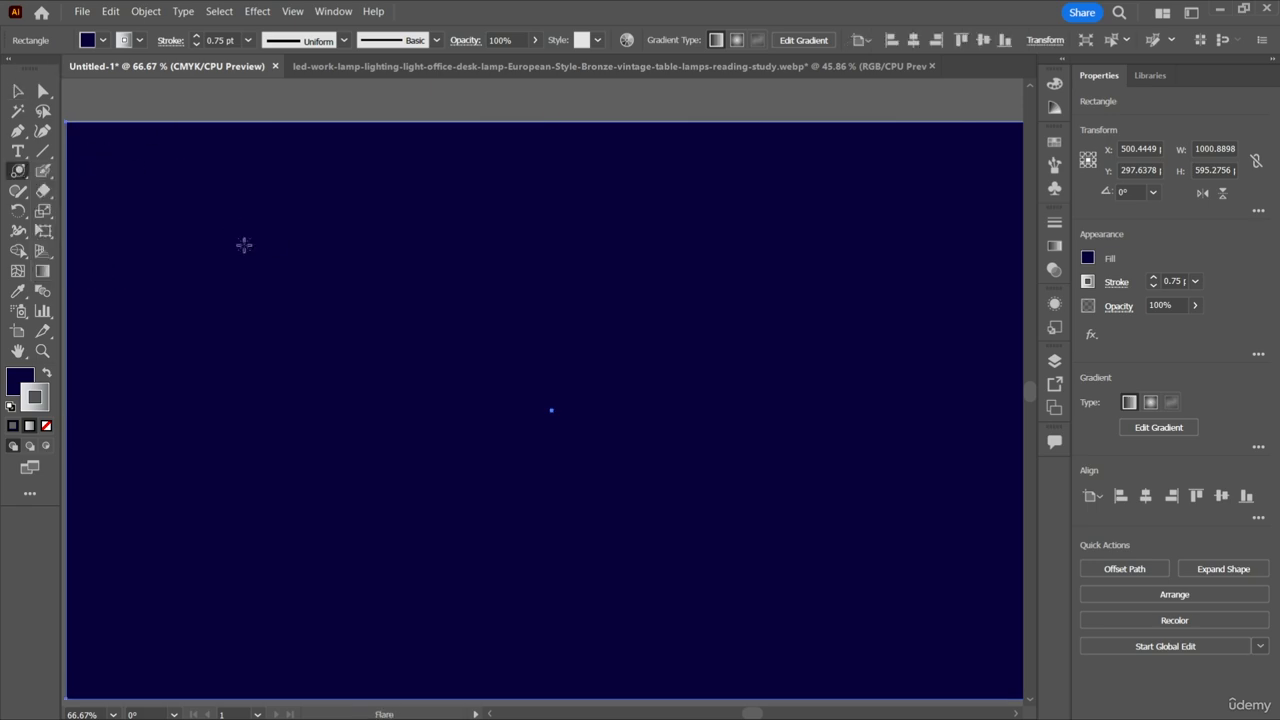
{"action": "left_click_drag", "start_coordinate": [244, 245], "coordinate": [286, 271]}
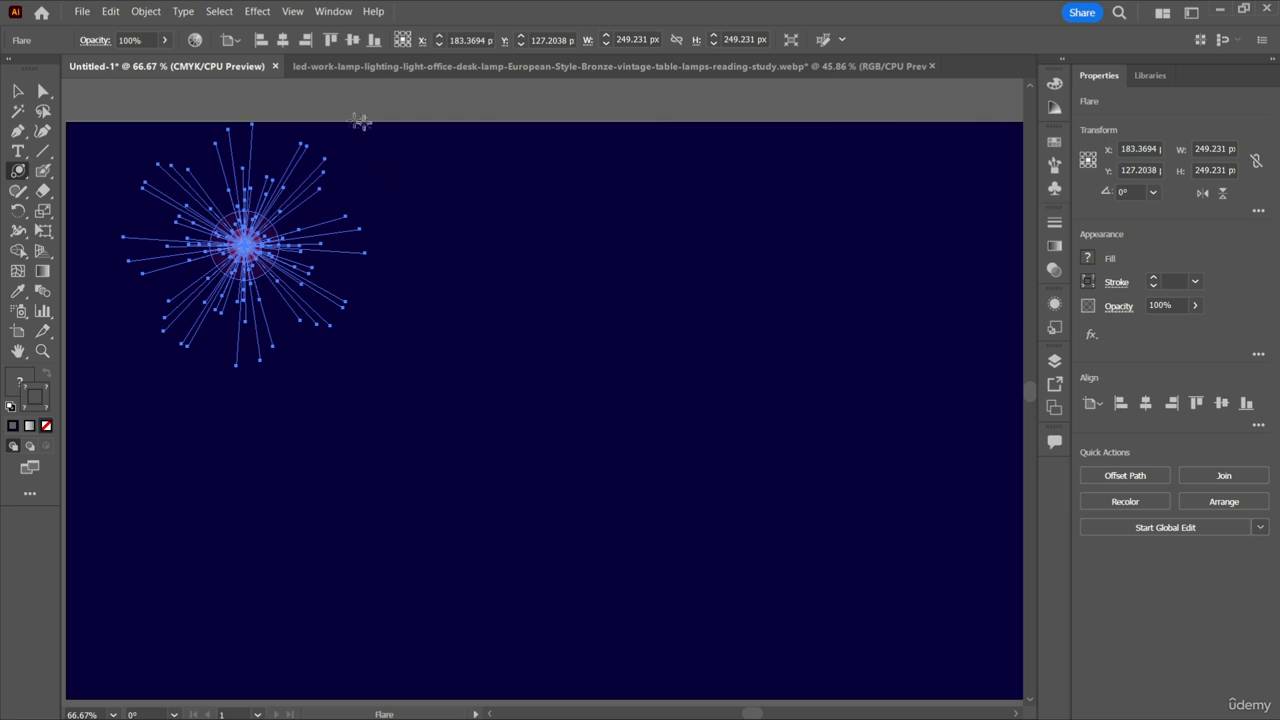
{"action": "left_click", "coordinate": [18, 91]}
{"action": "left_click", "coordinate": [274, 109]}
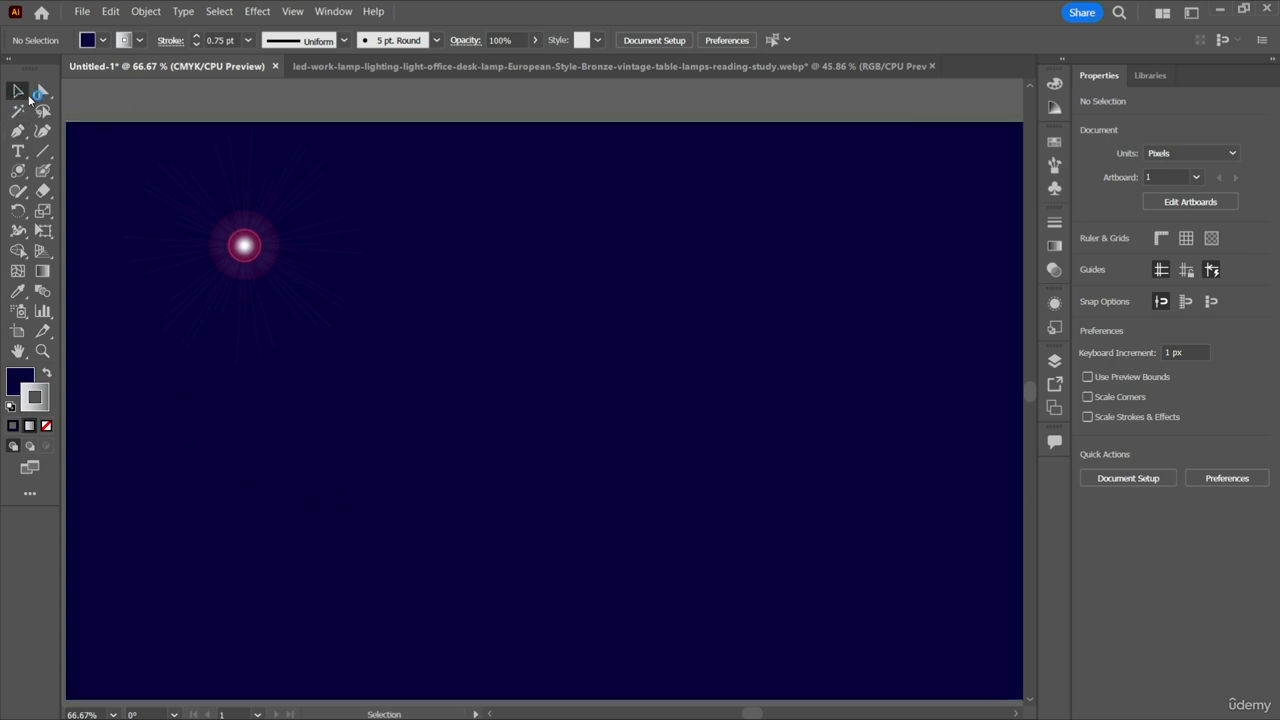
Draw a large flare about 3150 px wide beside the small one and move it to the middle of the rectangle.
{"action": "left_click", "coordinate": [18, 170]}
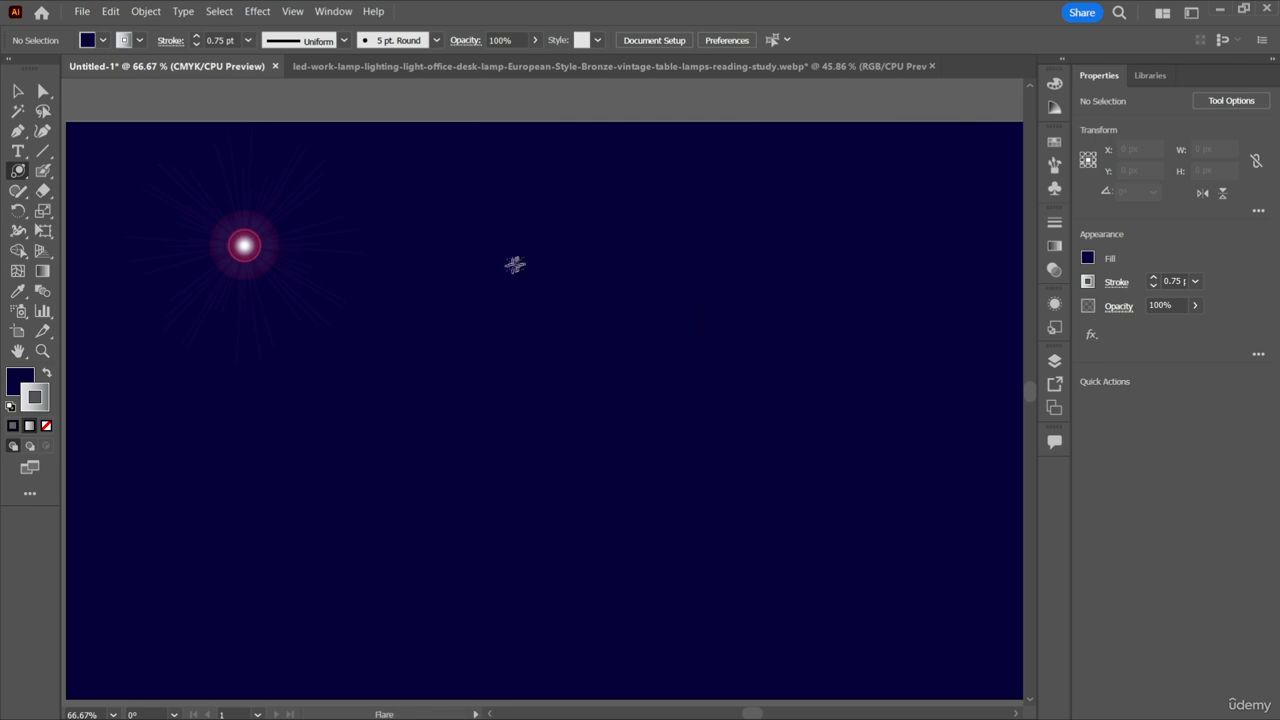
{"action": "left_click_drag", "start_coordinate": [510, 266], "coordinate": [746, 314]}
{"action": "left_click", "coordinate": [17, 91]}
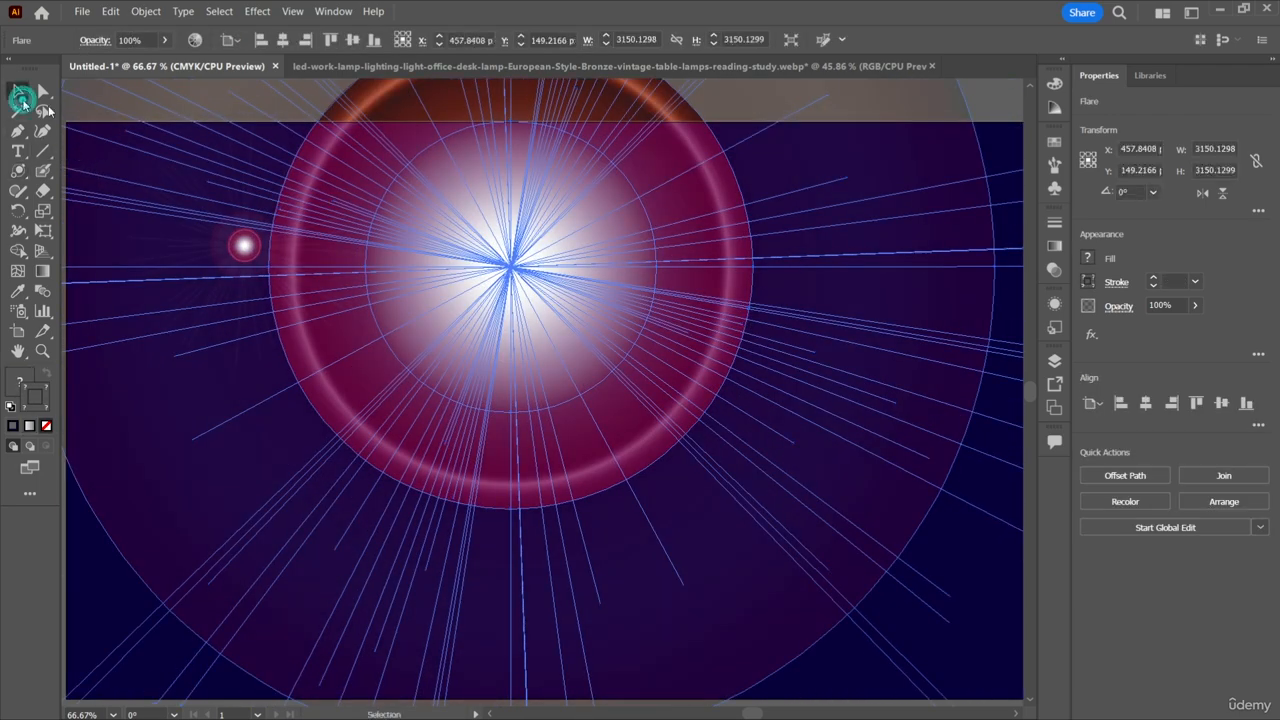
{"action": "left_click_drag", "start_coordinate": [524, 268], "coordinate": [537, 397]}
{"action": "left_click_drag", "start_coordinate": [456, 244], "coordinate": [456, 244]}
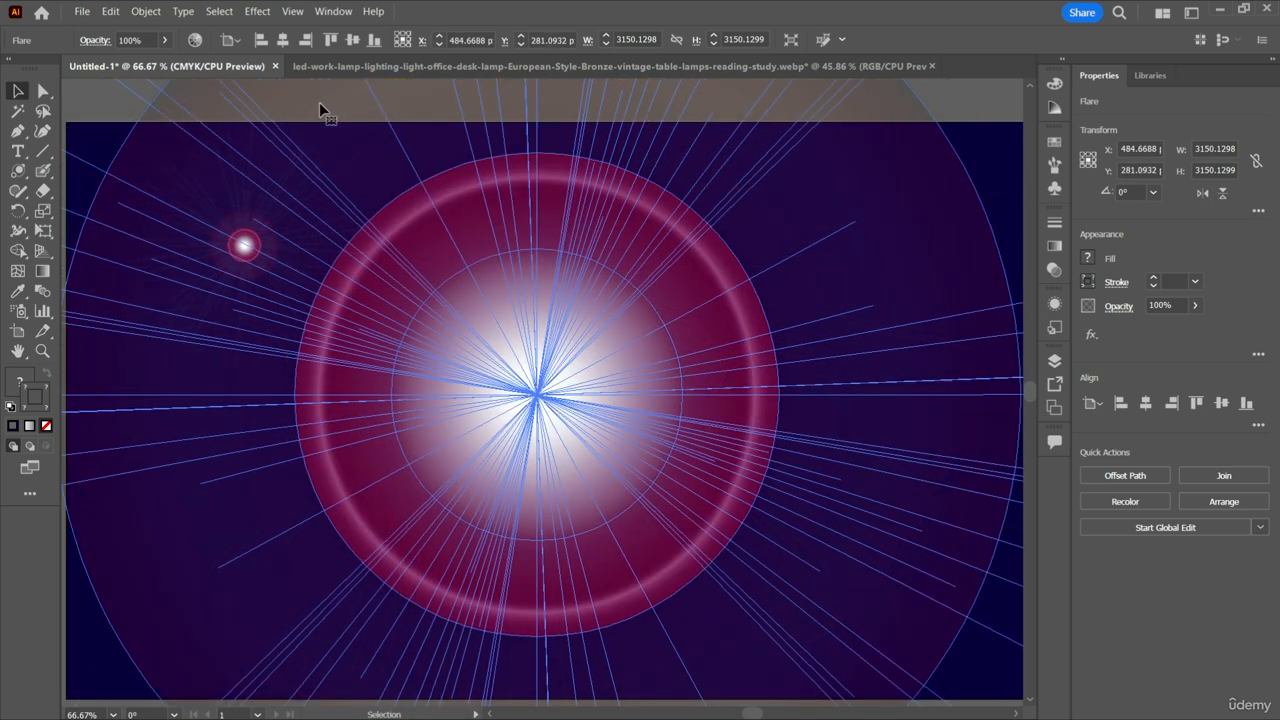
{"action": "left_click", "coordinate": [84, 108]}
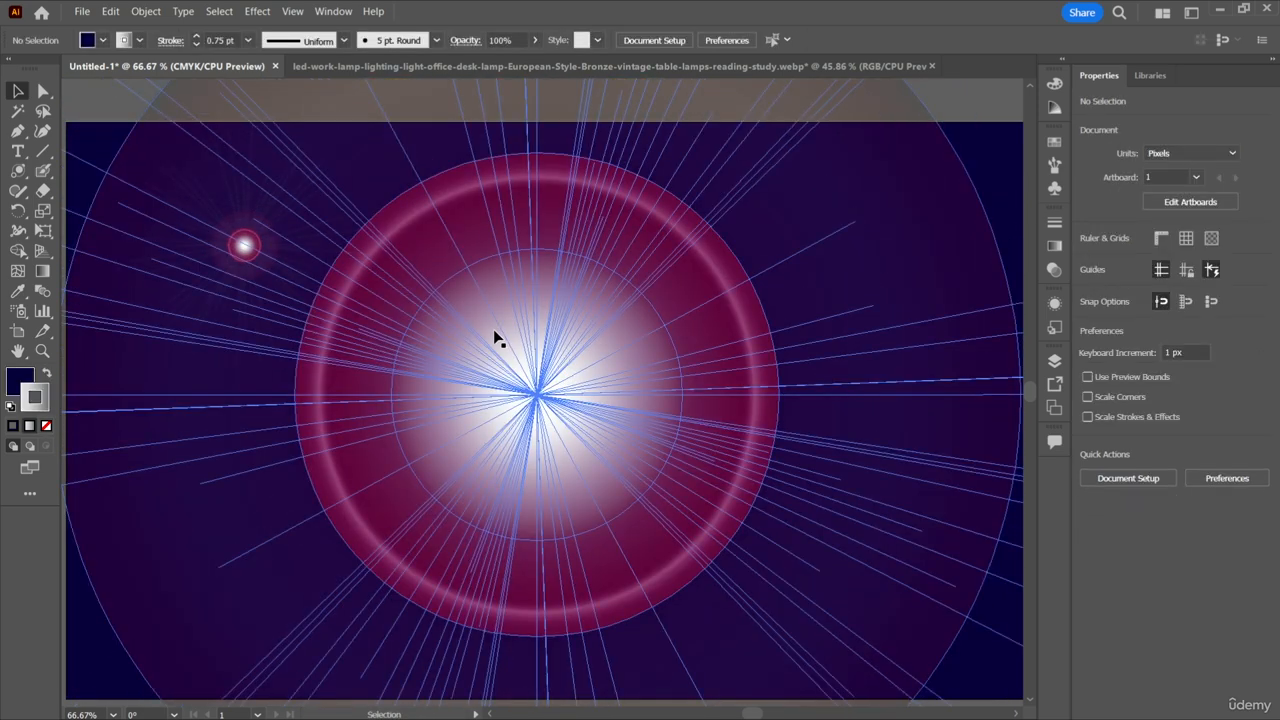
Examine the large flare's rings and rays against the dark background.
{"action": "scroll", "coordinate": [495, 335], "scroll_direction": "left", "scroll_amount": 1}
{"action": "left_click", "coordinate": [131, 106]}
{"action": "scroll", "coordinate": [534, 363], "scroll_direction": "up", "scroll_amount": 2}
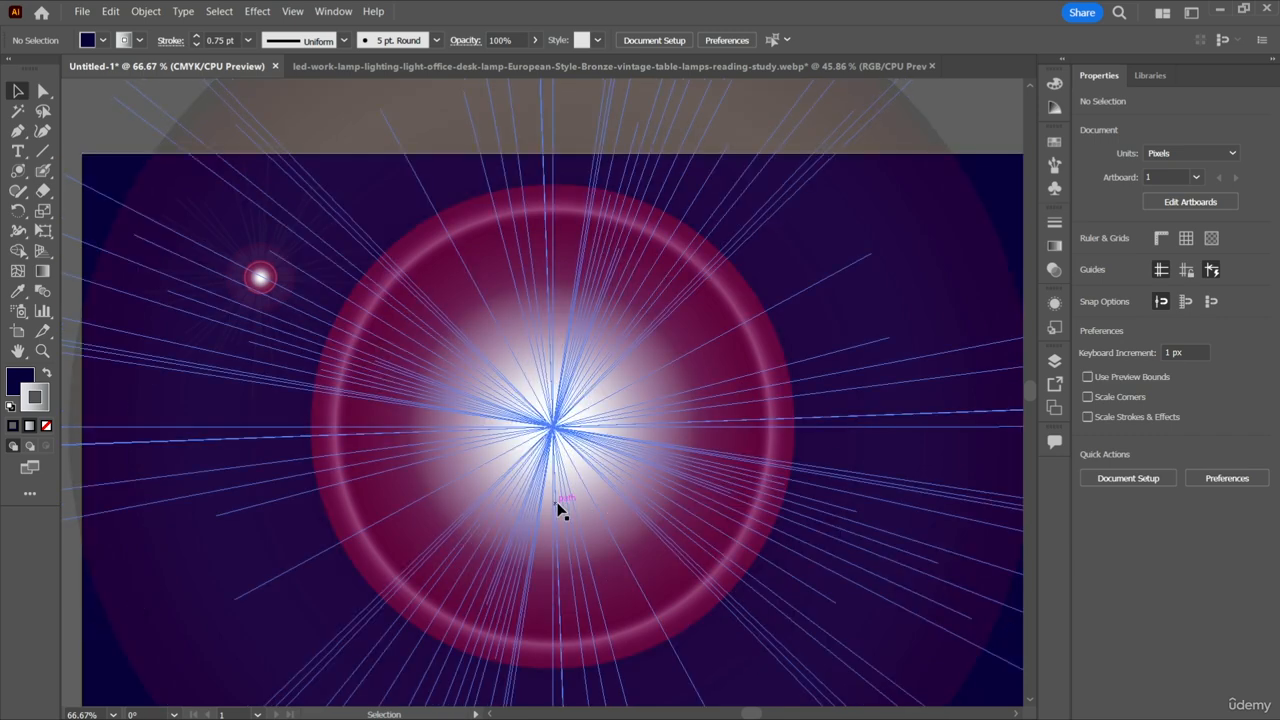
{"action": "scroll", "coordinate": [183, 608], "scroll_direction": "down", "scroll_amount": 3}
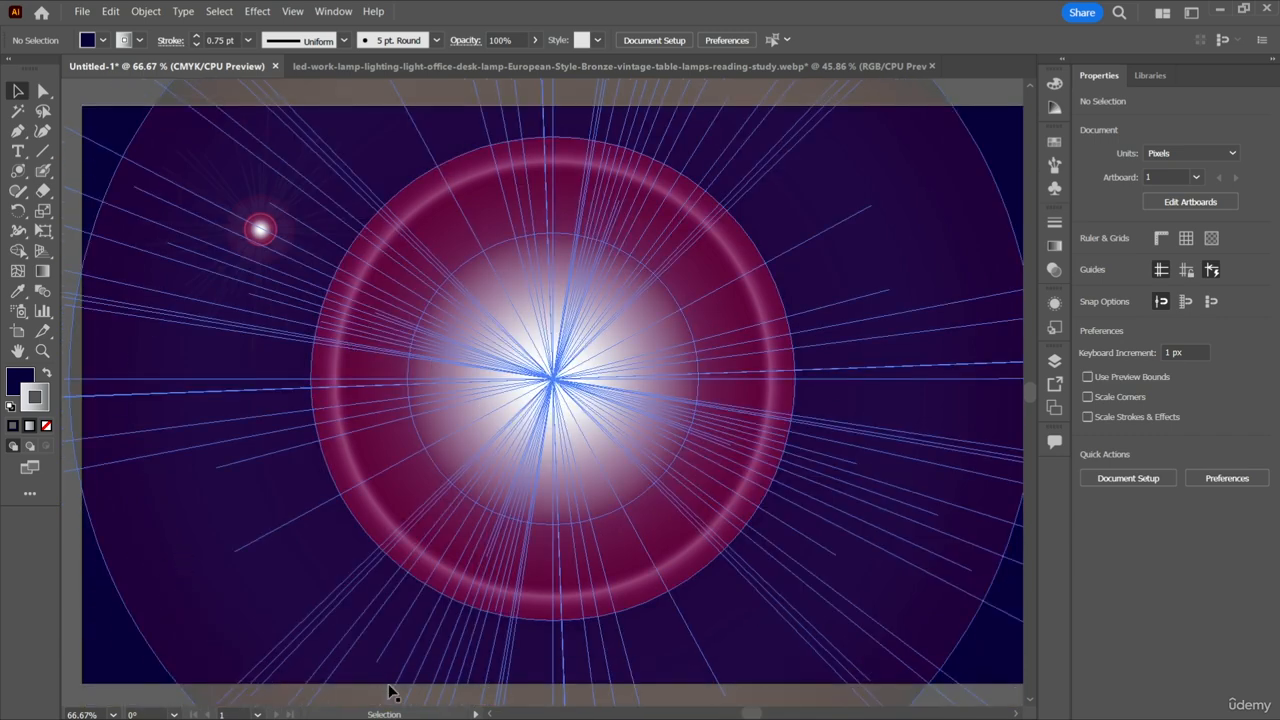
{"action": "scroll", "coordinate": [591, 566], "scroll_direction": "down", "scroll_amount": 4}
{"action": "scroll", "coordinate": [915, 703], "scroll_direction": "up", "scroll_amount": 1}
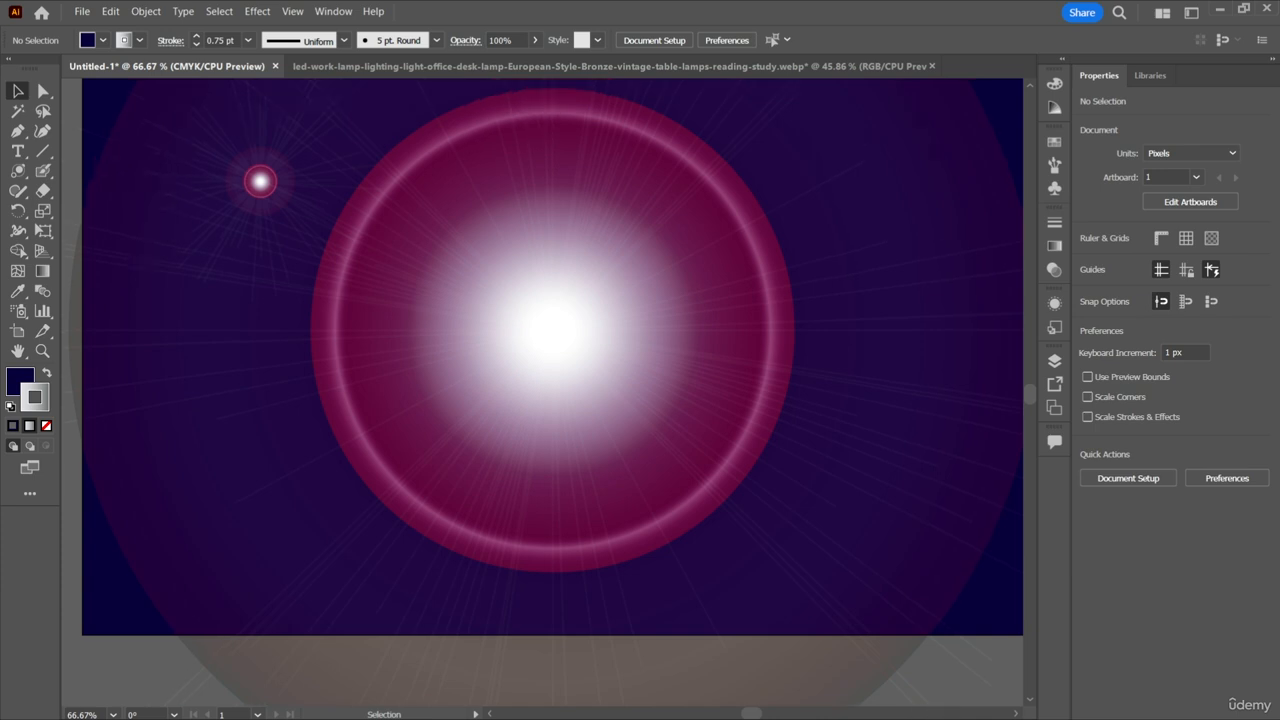
{"action": "scroll", "coordinate": [1070, 662], "scroll_direction": "up", "scroll_amount": 1}
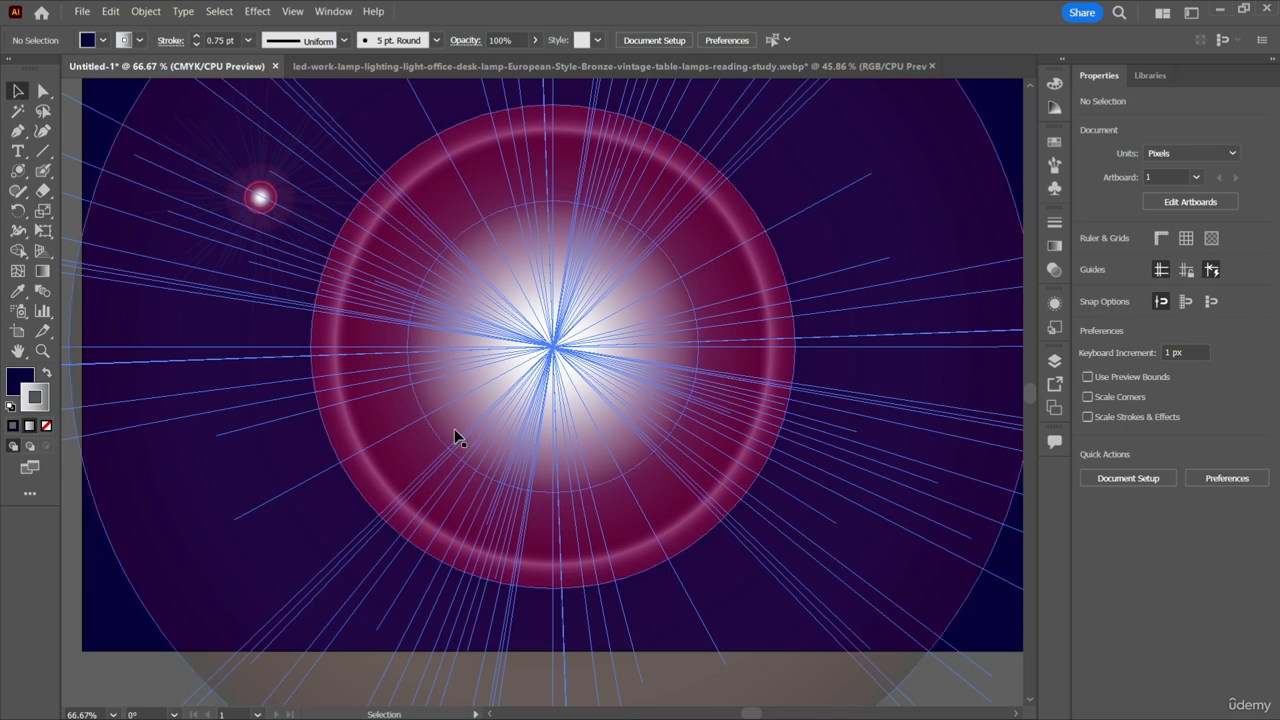
Isolate the background rectangle and set its fill to white.
{"action": "left_click", "coordinate": [121, 613]}
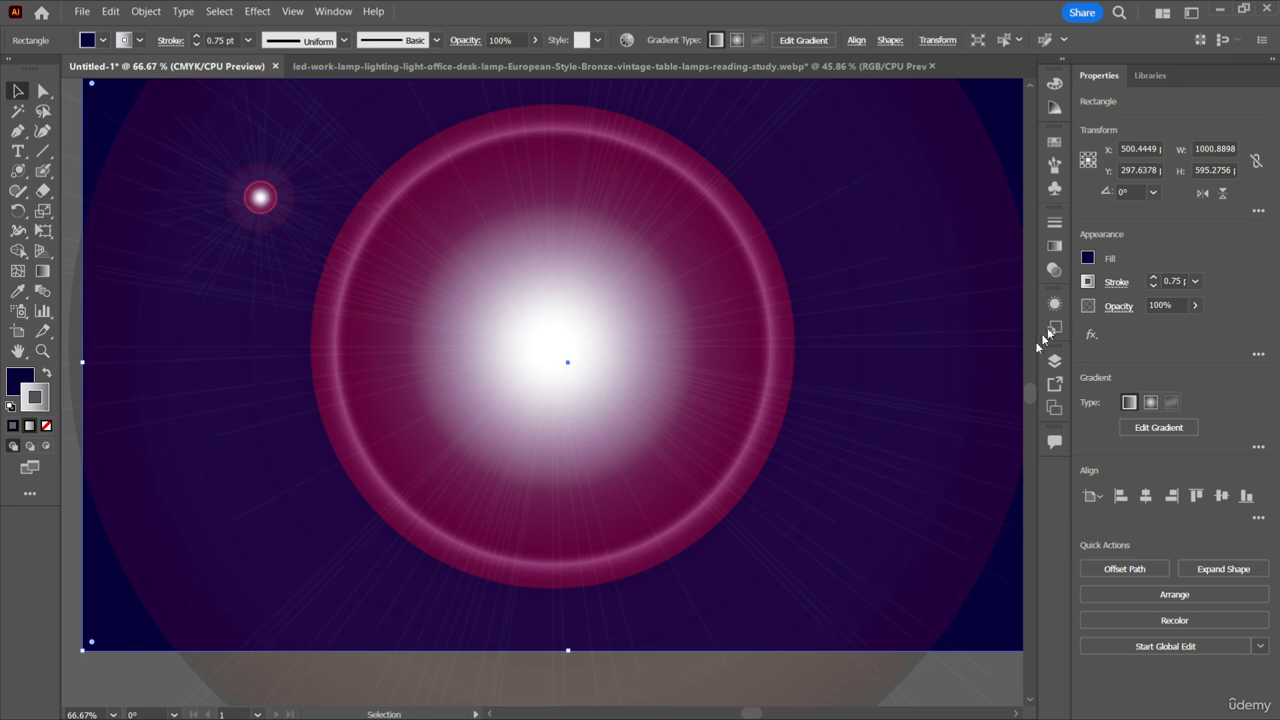
{"action": "double_click", "coordinate": [94, 591]}
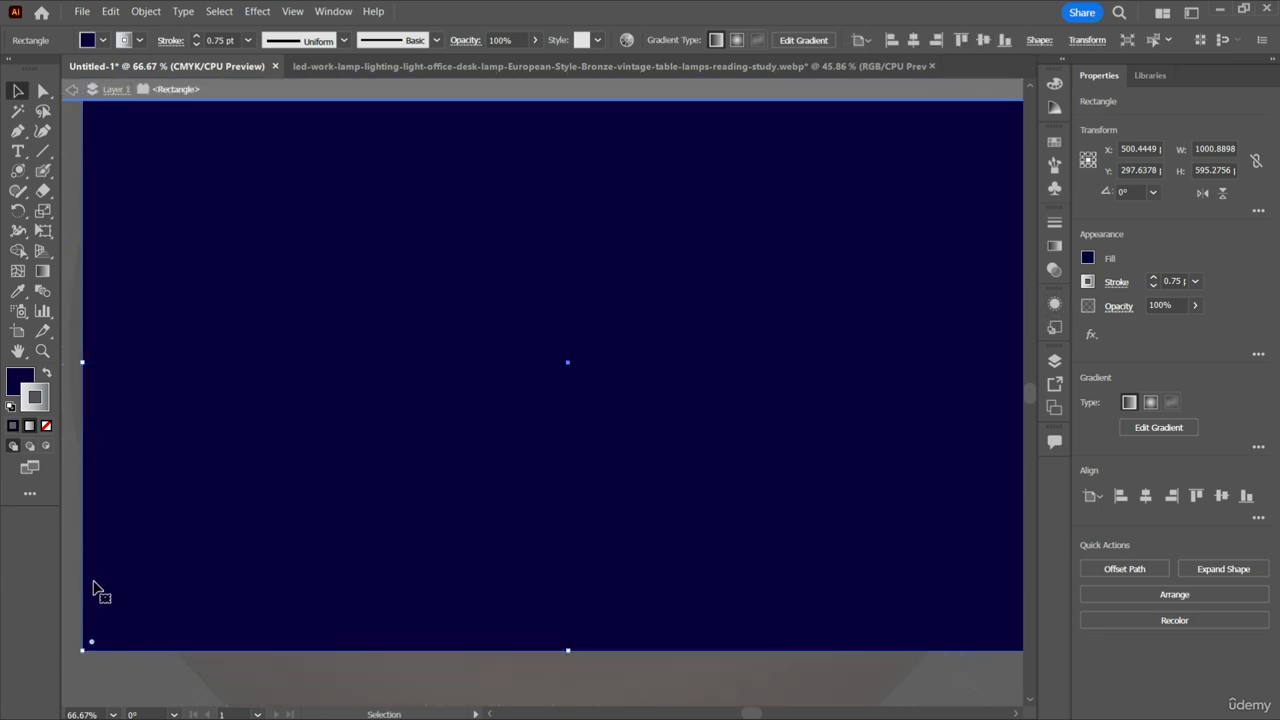
{"action": "left_click", "coordinate": [1088, 258]}
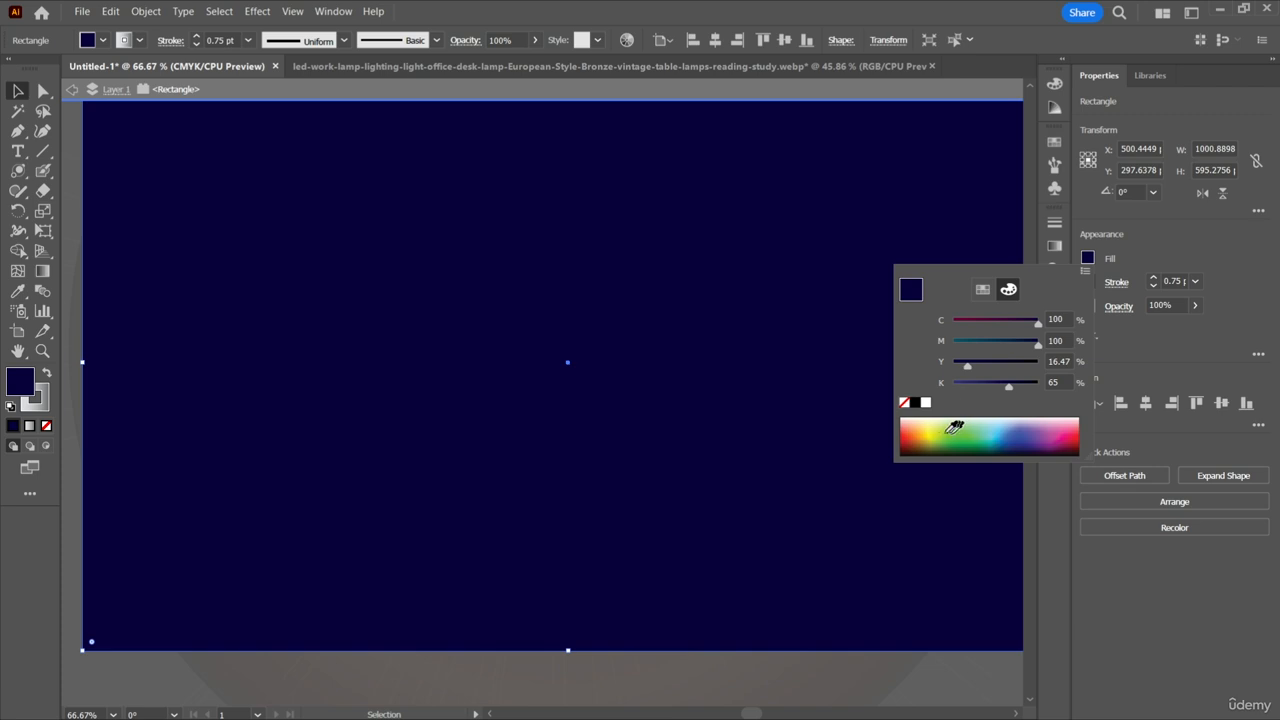
{"action": "left_click", "coordinate": [925, 404]}
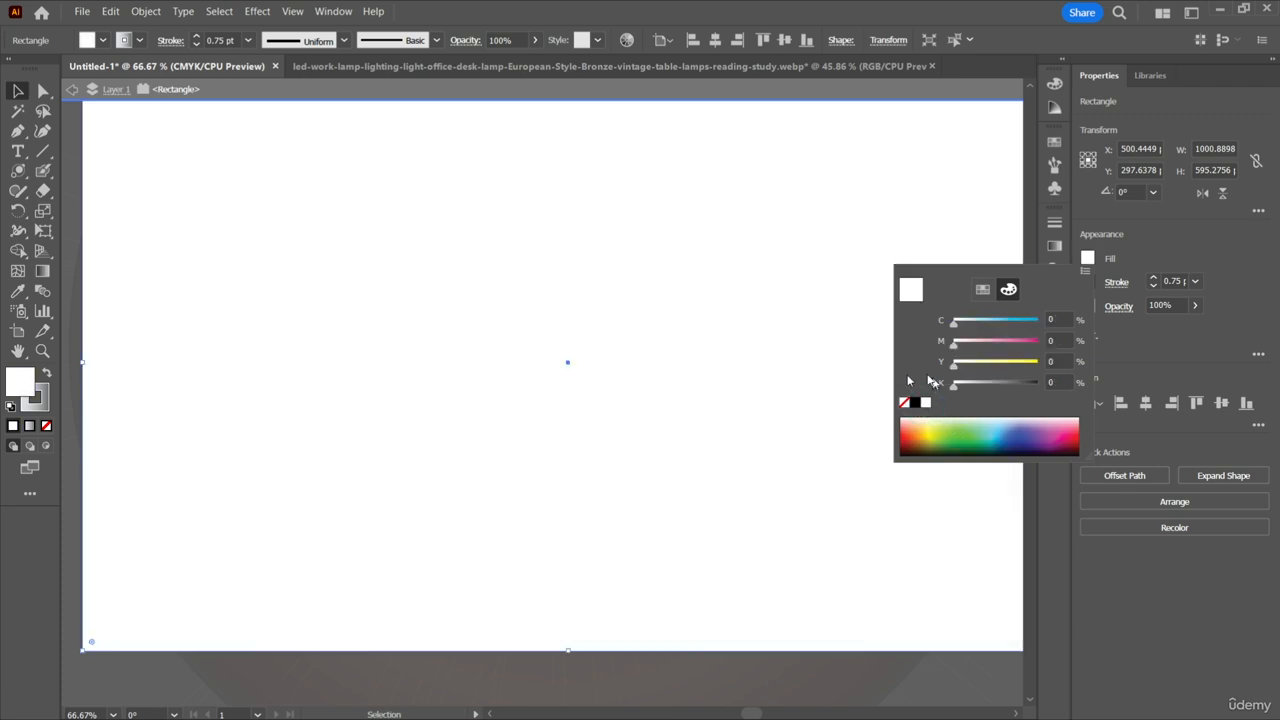
{"action": "left_click", "coordinate": [337, 338]}
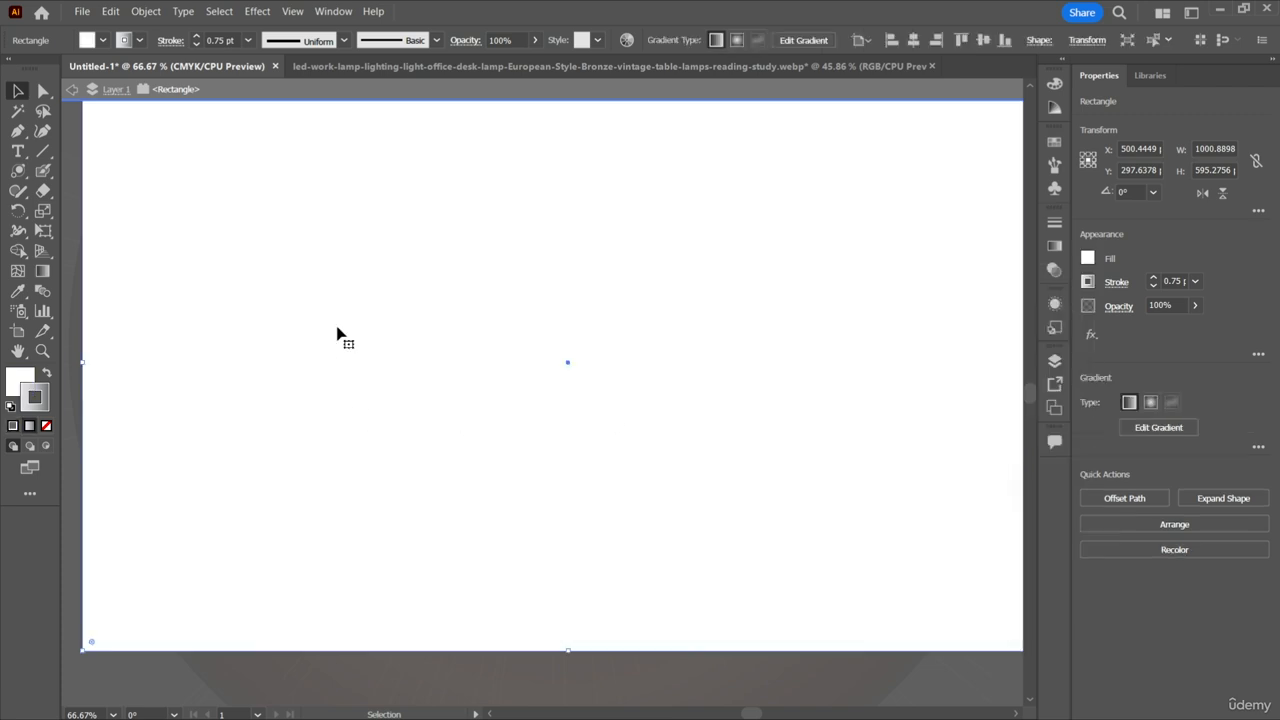
Send the white background rectangle to the back of the stacking order.
{"action": "right_click", "coordinate": [97, 207]}
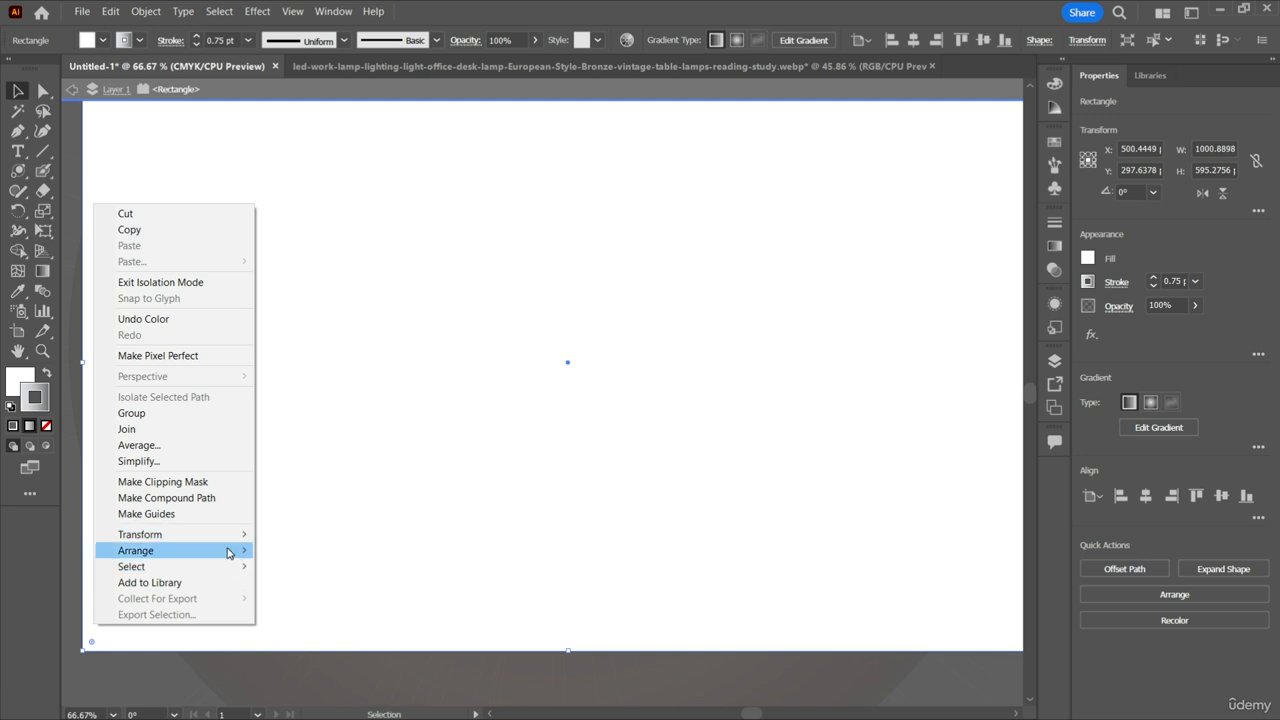
{"action": "mouse_move", "coordinate": [236, 550]}
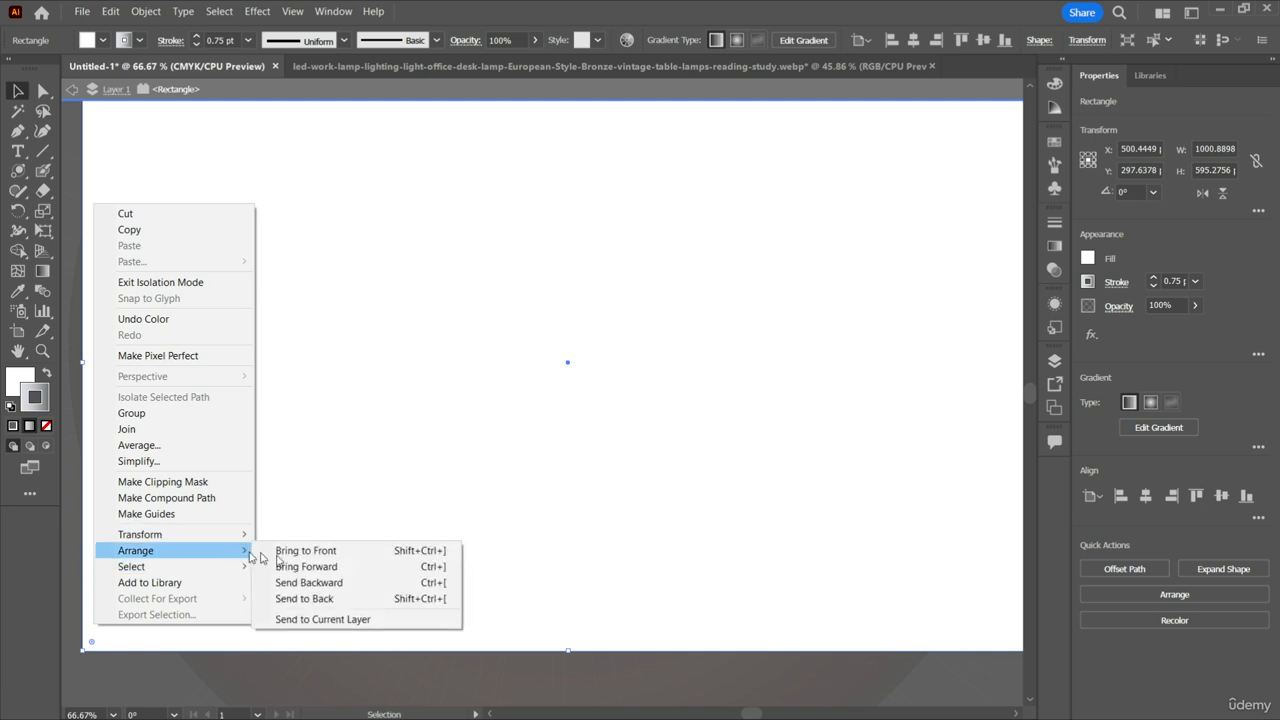
{"action": "left_click", "coordinate": [338, 600]}
{"action": "scroll", "coordinate": [338, 602], "scroll_direction": "up", "scroll_amount": 1}
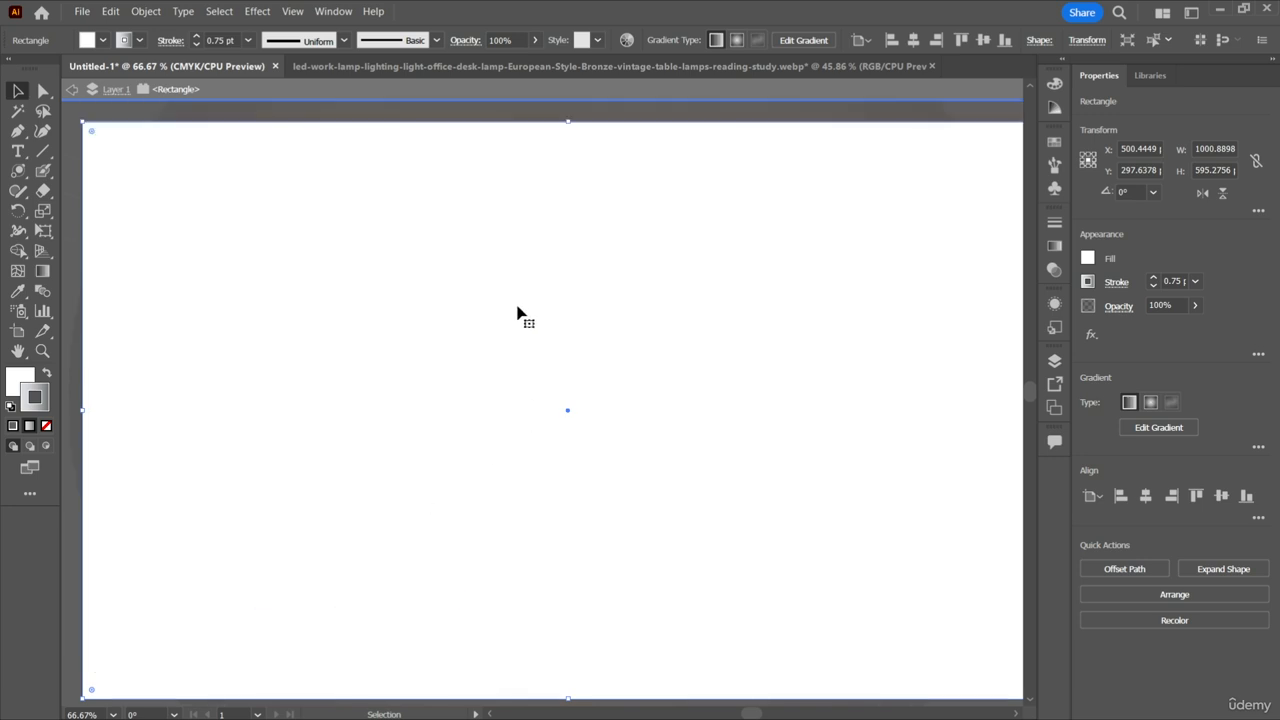
Move the white rectangle down off the flares to about X 589, Y 856 px, and examine the flares on the bare artboard.
{"action": "left_click_drag", "start_coordinate": [518, 308], "coordinate": [687, 532]}
{"action": "key", "text": "ctrl+z"}
{"action": "left_click_drag", "start_coordinate": [688, 605], "coordinate": [556, 640]}
{"action": "scroll", "coordinate": [768, 518], "scroll_direction": "down", "scroll_amount": 1}
{"action": "left_click_drag", "start_coordinate": [707, 560], "coordinate": [770, 683]}
{"action": "scroll", "coordinate": [602, 372], "scroll_direction": "down", "scroll_amount": 1}
{"action": "scroll", "coordinate": [727, 500], "scroll_direction": "up", "scroll_amount": 1}
{"action": "scroll", "coordinate": [727, 500], "scroll_direction": "up", "scroll_amount": 1}
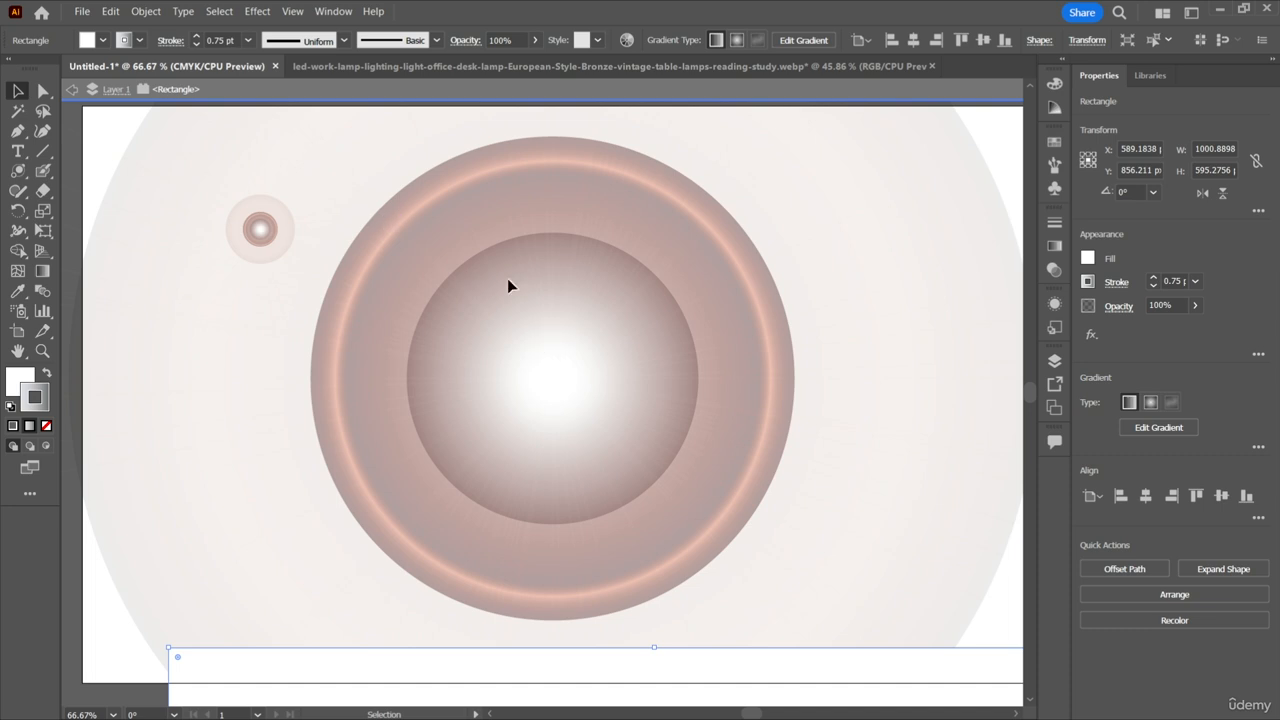
{"action": "scroll", "coordinate": [604, 510], "scroll_direction": "down", "scroll_amount": 1}
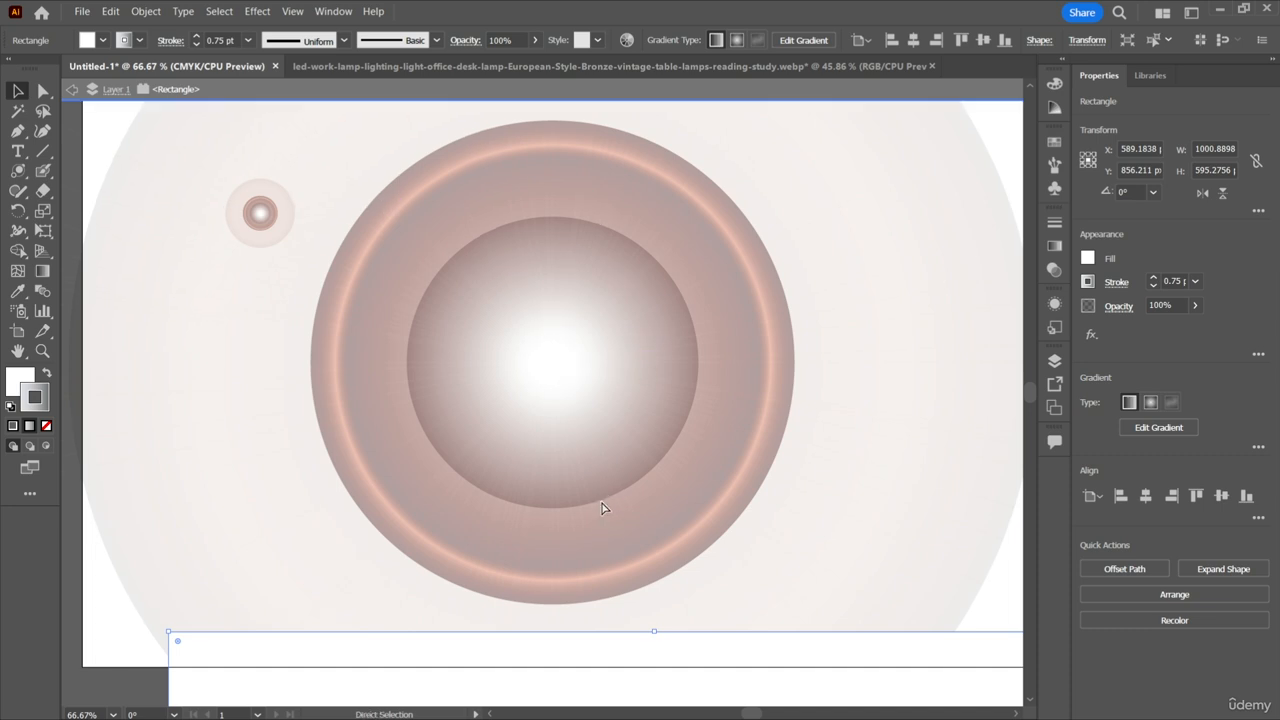
Undo the white rectangle's moves to put it back over the artboard.
{"action": "key", "text": "ctrl+z"}
{"action": "key", "text": "ctrl+z"}
Undo the white rectangle's isolation, stacking and fill changes to restore the dark blue background behind the flares.
{"action": "key", "text": "ctrl+z"}
{"action": "key", "text": "ctrl+z"}
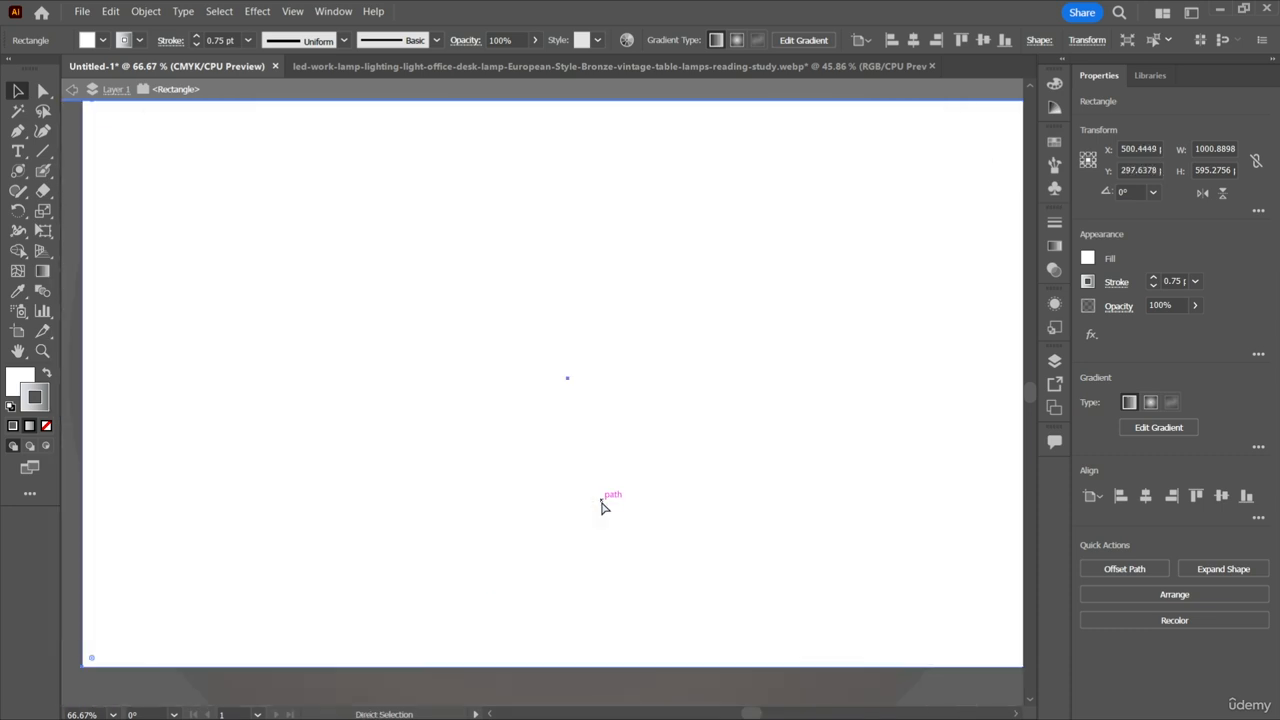
{"action": "key", "text": "ctrl+z"}
{"action": "key", "text": "ctrl+z"}
{"action": "key", "text": "ctrl+z"}
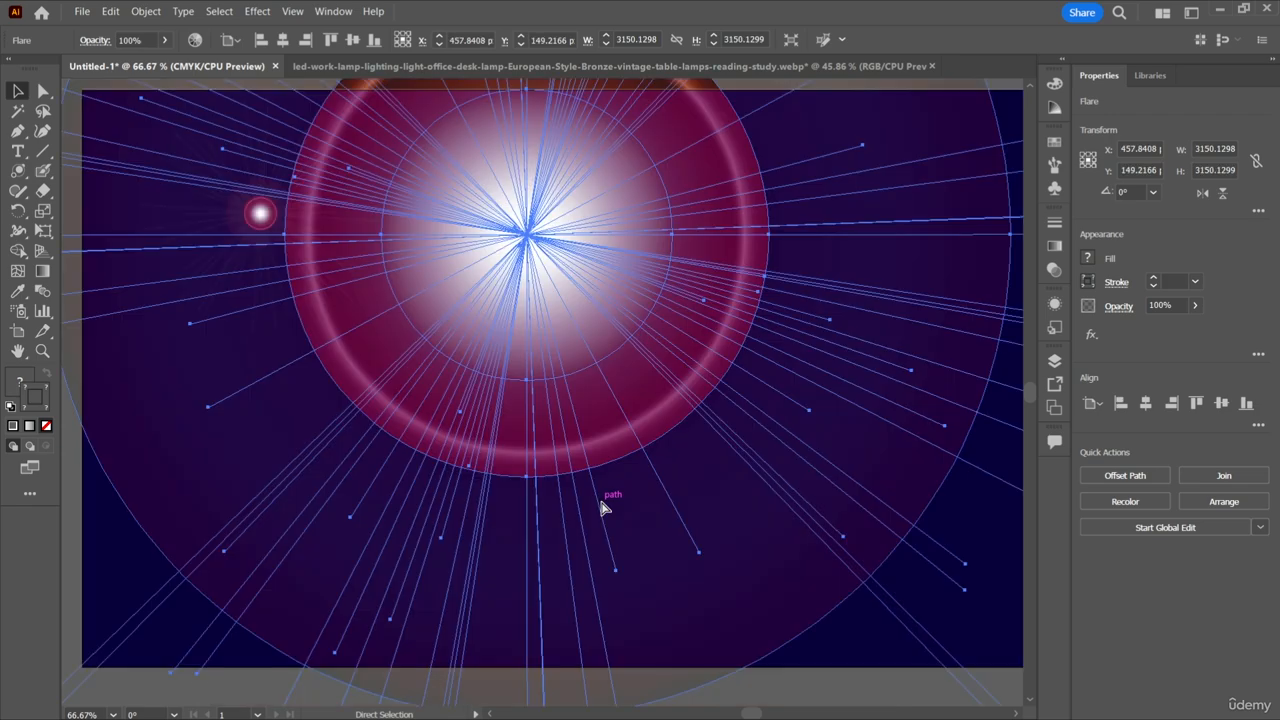
{"action": "scroll", "coordinate": [602, 508], "scroll_direction": "up", "scroll_amount": 2}
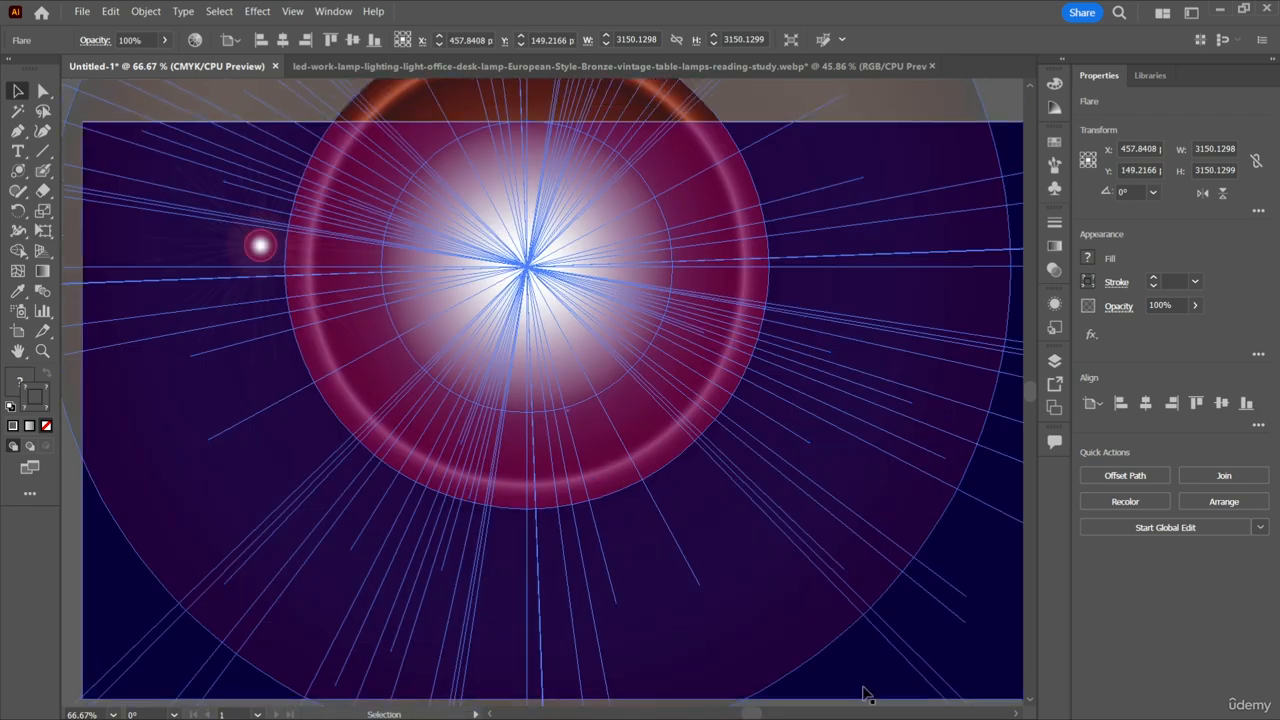
Delete the large flare and the small flare, leaving only the dark blue background rectangle on the artboard.
{"action": "left_click", "coordinate": [873, 697]}
{"action": "left_click", "coordinate": [740, 534]}
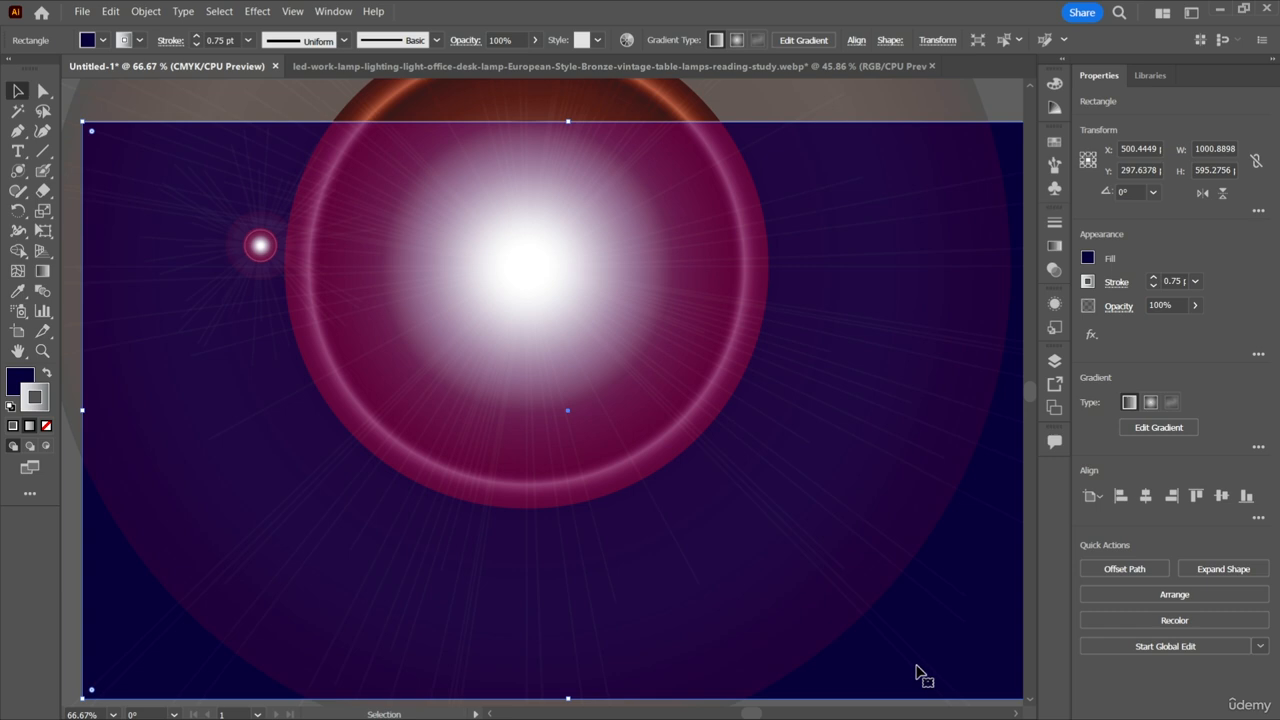
{"action": "left_click", "coordinate": [535, 259]}
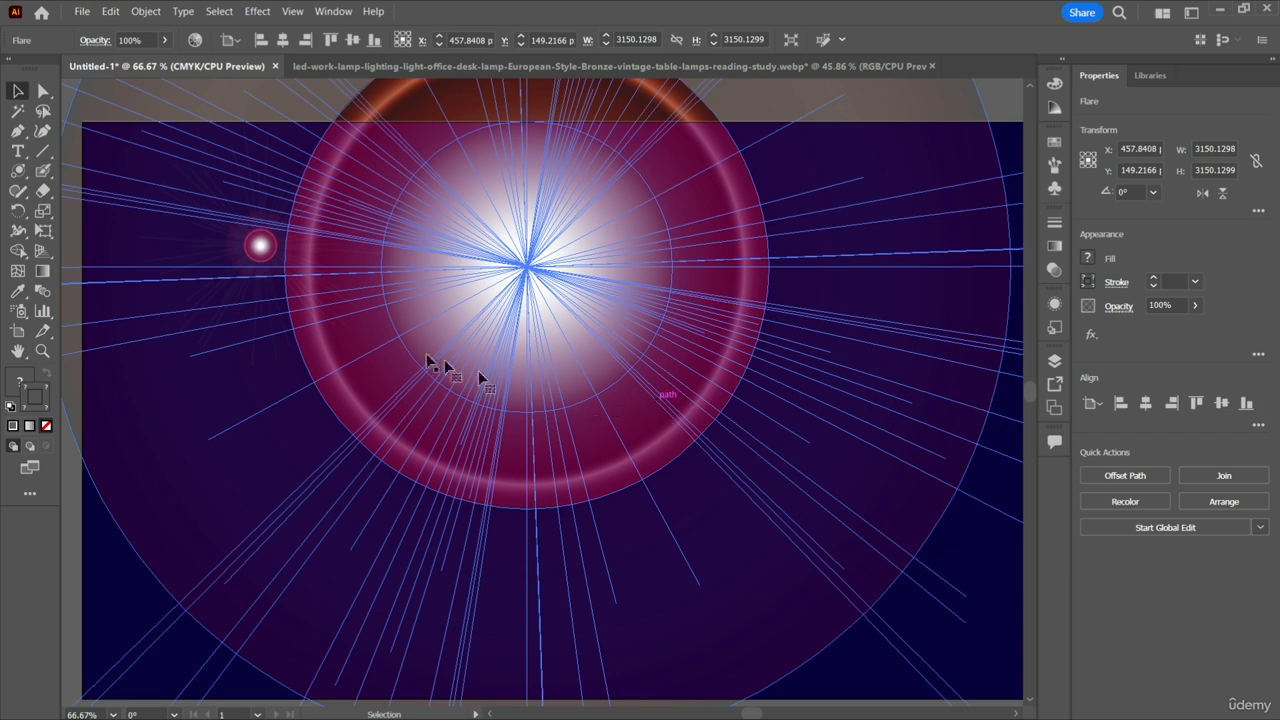
{"action": "key", "text": "Delete"}
{"action": "key", "text": "ctrl+a"}
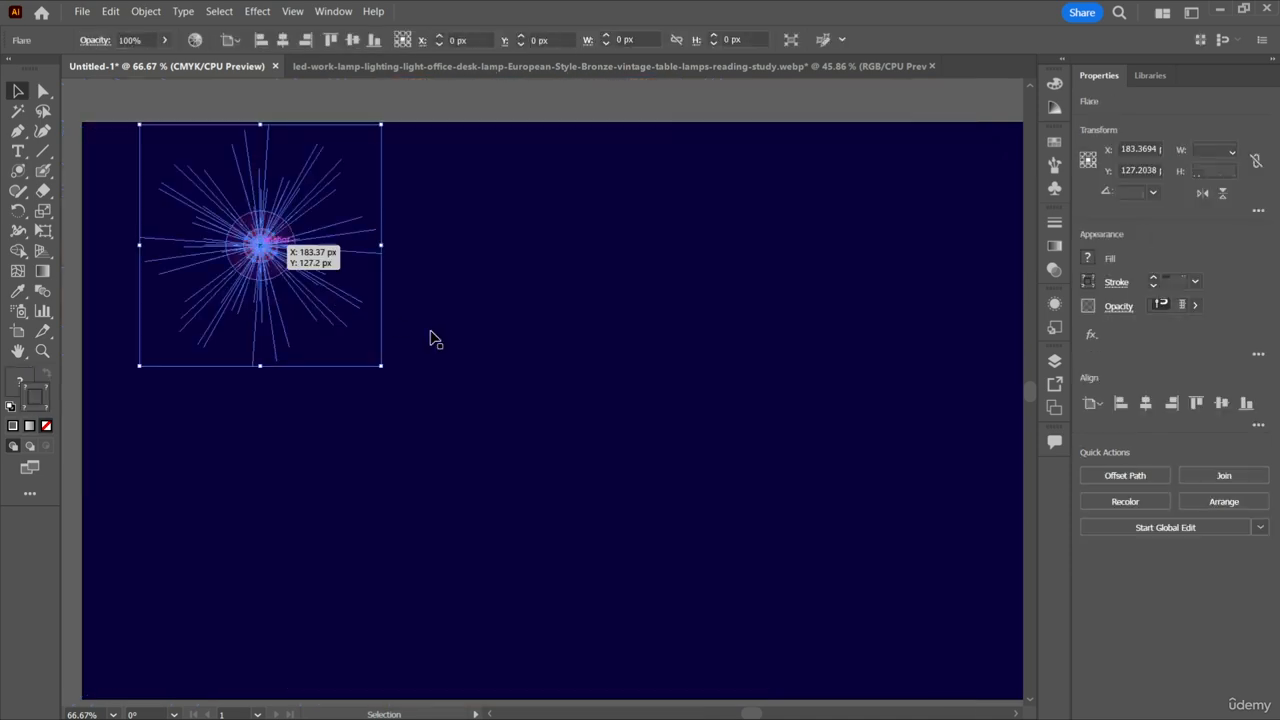
{"action": "key", "text": "Delete"}
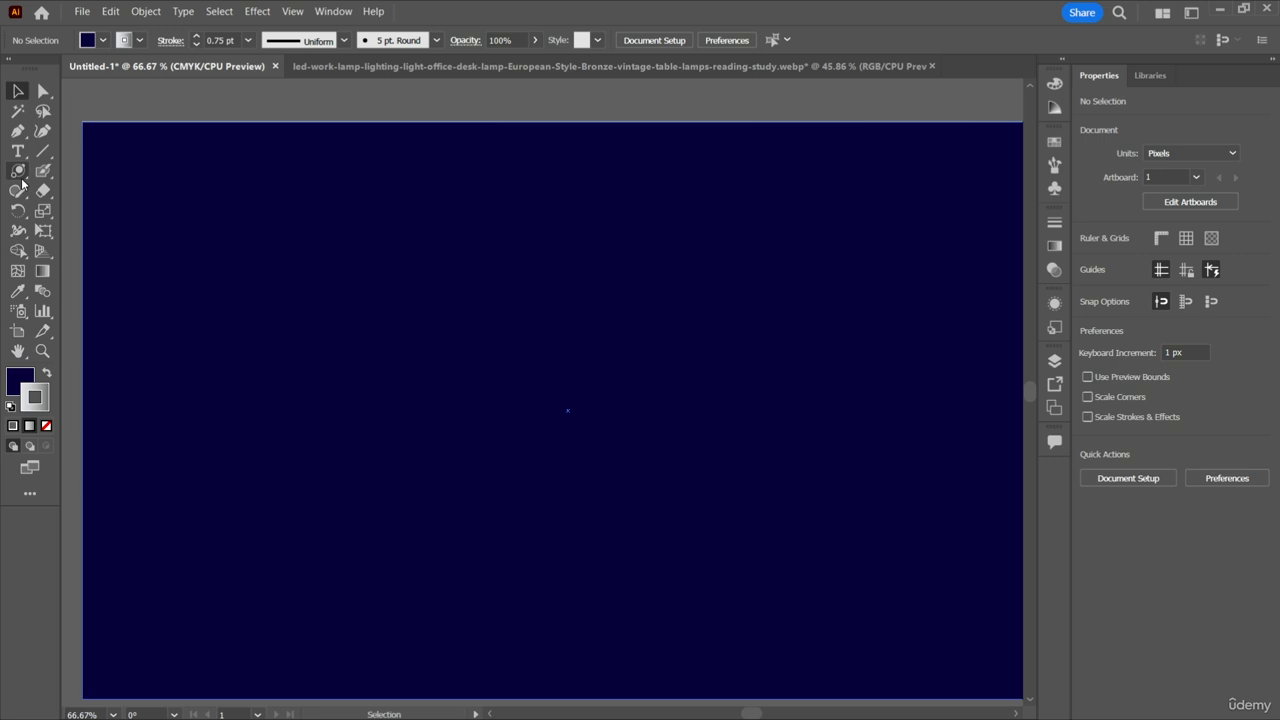
Open the Flare tool options for a new flare in the upper middle of the artboard, with its preview visible.
{"action": "left_click", "coordinate": [19, 176]}
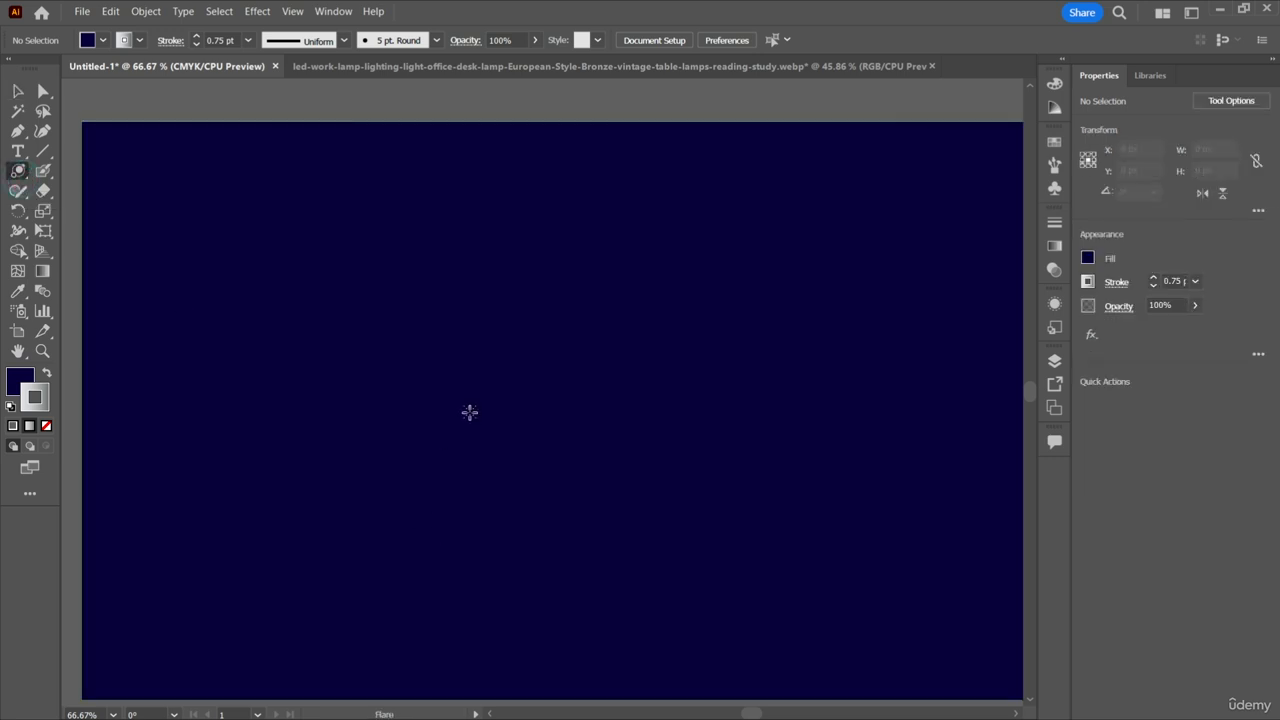
{"action": "left_click", "coordinate": [491, 318]}
{"action": "left_click_drag", "start_coordinate": [424, 245], "coordinate": [894, 205]}
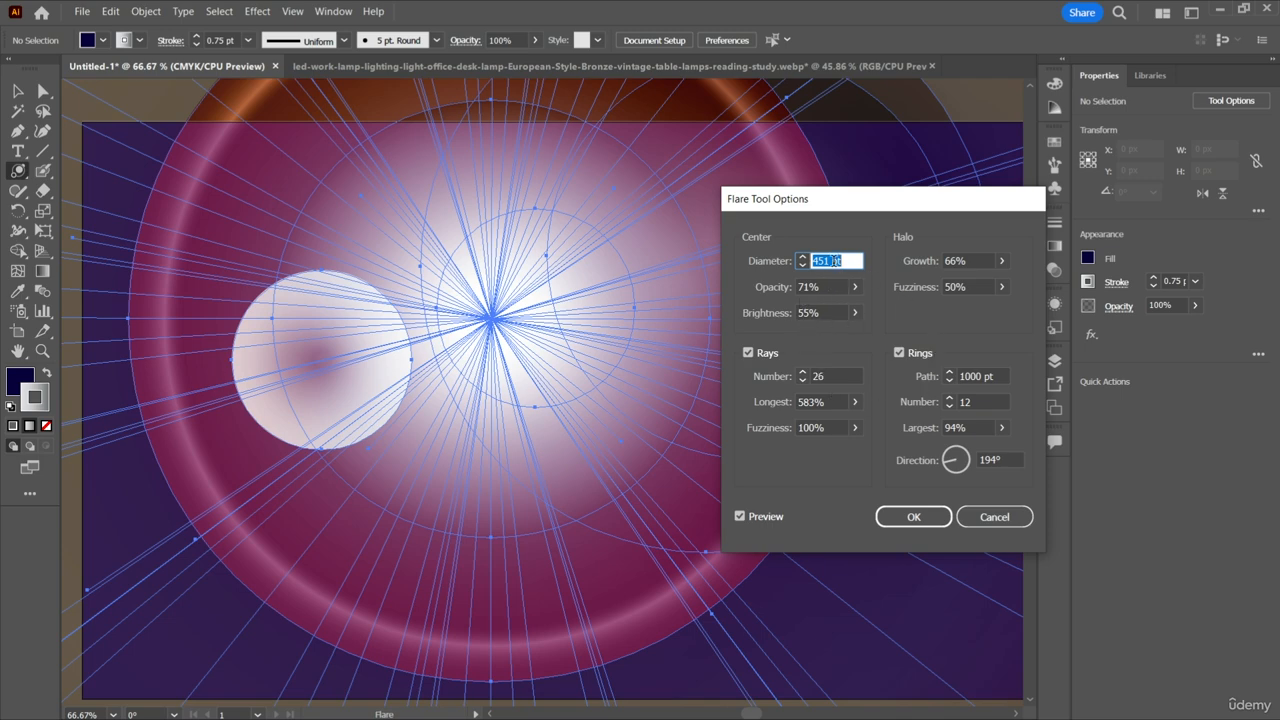
Reduce the flare's center diameter to 52 pt.
{"action": "key", "text": "Down"}
{"action": "key", "text": "Down"}
{"action": "key", "text": "Down"}
{"action": "key", "text": "Down"}
{"action": "key", "text": "Down"}
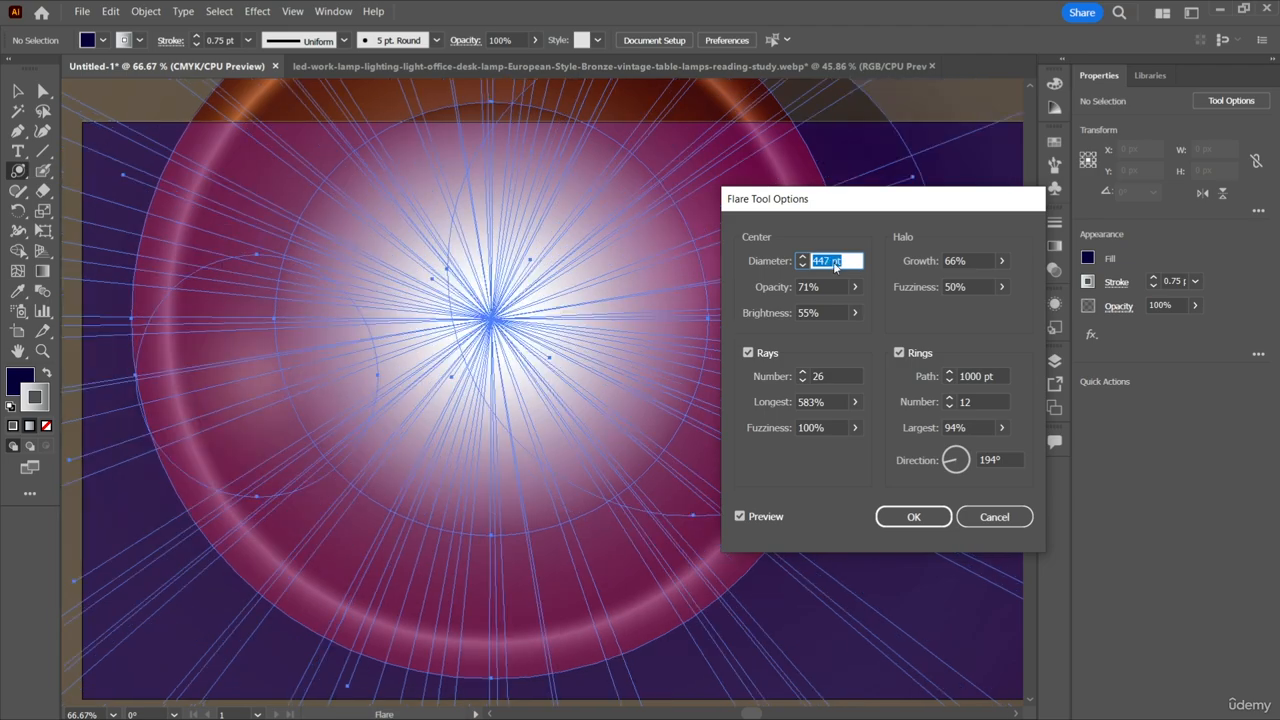
{"action": "key", "text": "Down"}
{"action": "key", "text": "Down"}
{"action": "key", "text": "Down"}
{"action": "key", "text": "Down"}
{"action": "key", "text": "Down"}
{"action": "key", "text": "Down"}
{"action": "key", "text": "Down"}
{"action": "key", "text": "Down"}
{"action": "key", "text": "Down"}
{"action": "key", "text": "Down"}
{"action": "key", "text": "Down"}
{"action": "key", "text": "Down"}
{"action": "key", "text": "Down"}
{"action": "key", "text": "Down"}
{"action": "key", "text": "Down"}
{"action": "key", "text": "Down"}
{"action": "key", "text": "Down"}
{"action": "key", "text": "Down"}
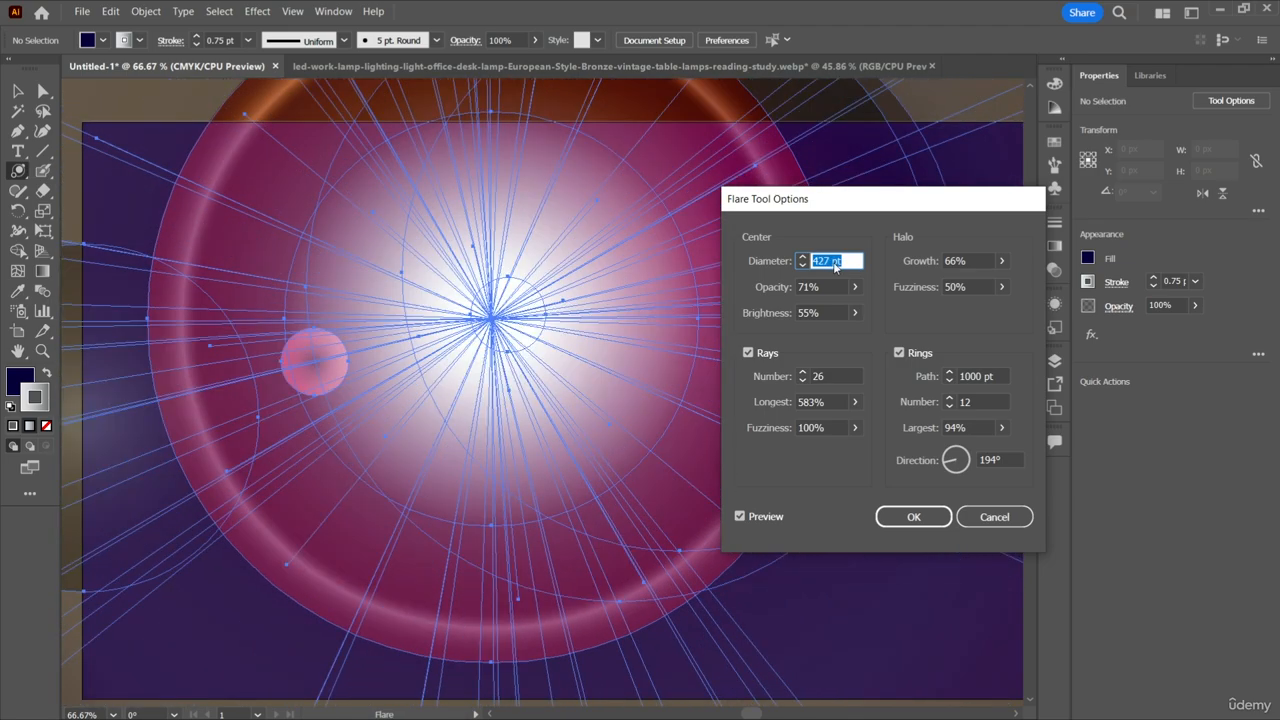
{"action": "scroll", "coordinate": [835, 264], "scroll_direction": "down", "scroll_amount": 20}
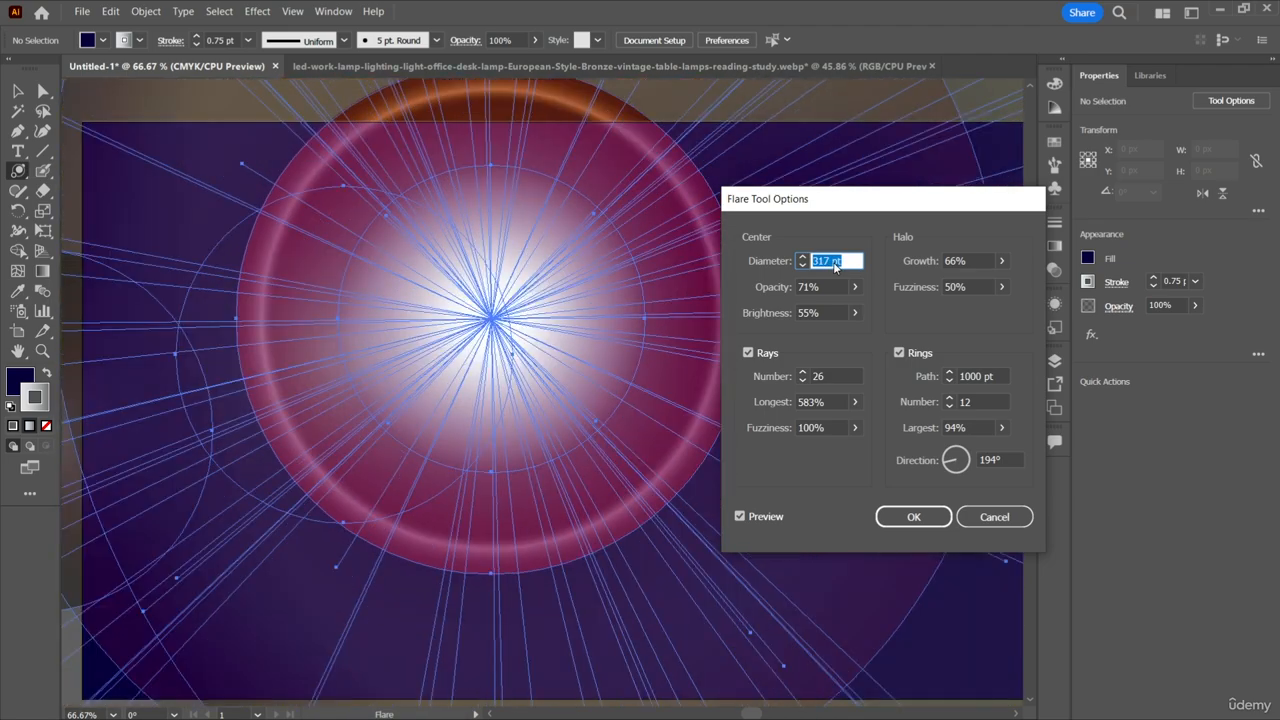
{"action": "scroll", "coordinate": [833, 262], "scroll_direction": "down", "scroll_amount": 20}
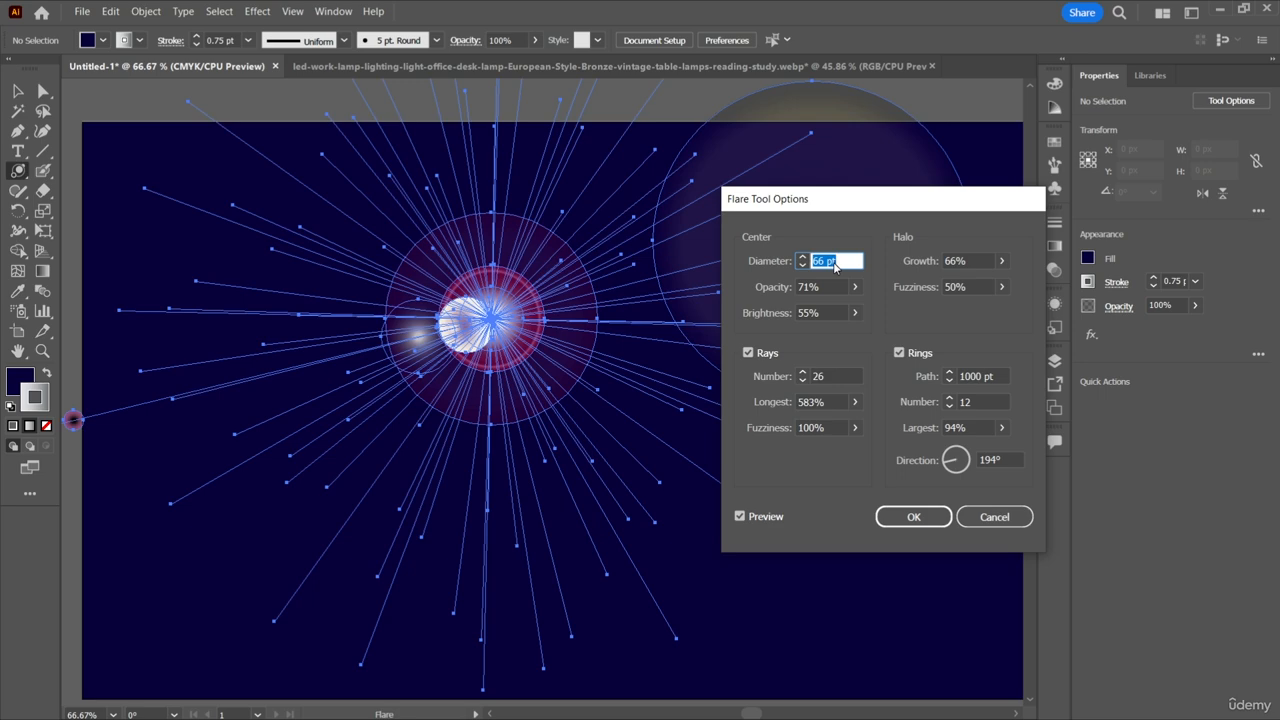
{"action": "scroll", "coordinate": [835, 264], "scroll_direction": "up", "scroll_amount": 3}
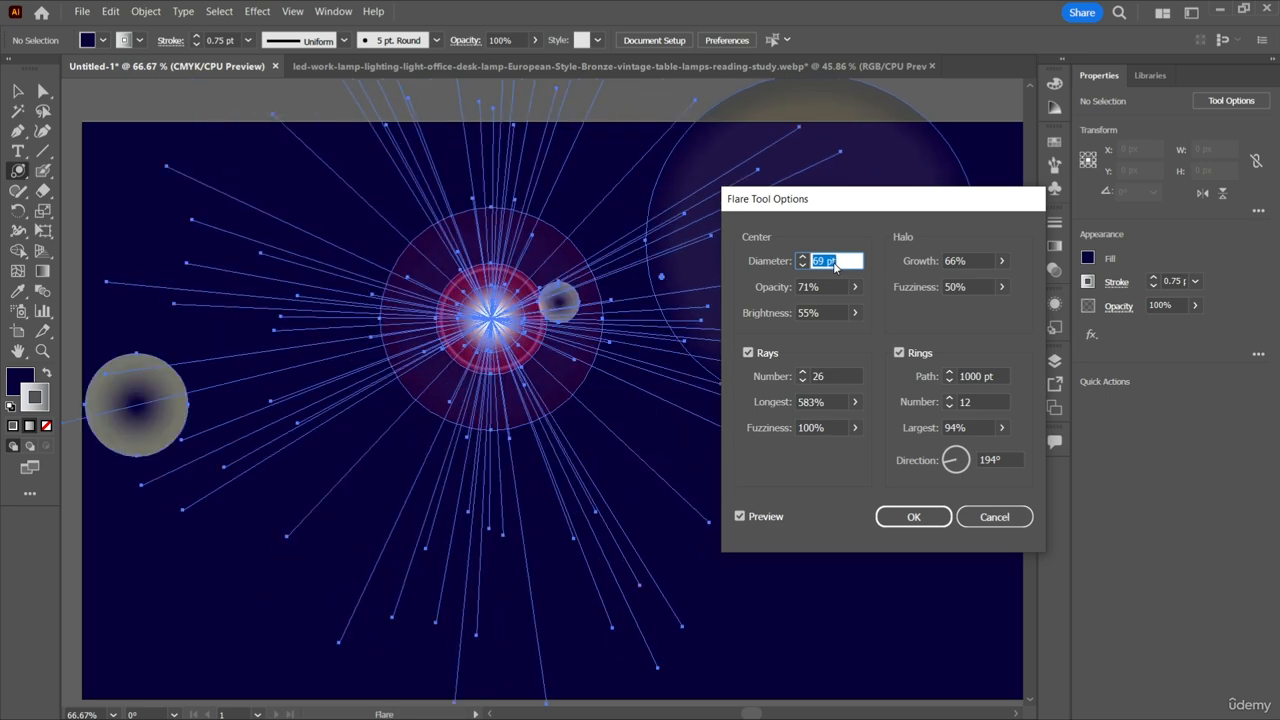
{"action": "scroll", "coordinate": [835, 265], "scroll_direction": "up", "scroll_amount": 2}
{"action": "scroll", "coordinate": [835, 265], "scroll_direction": "down", "scroll_amount": 2}
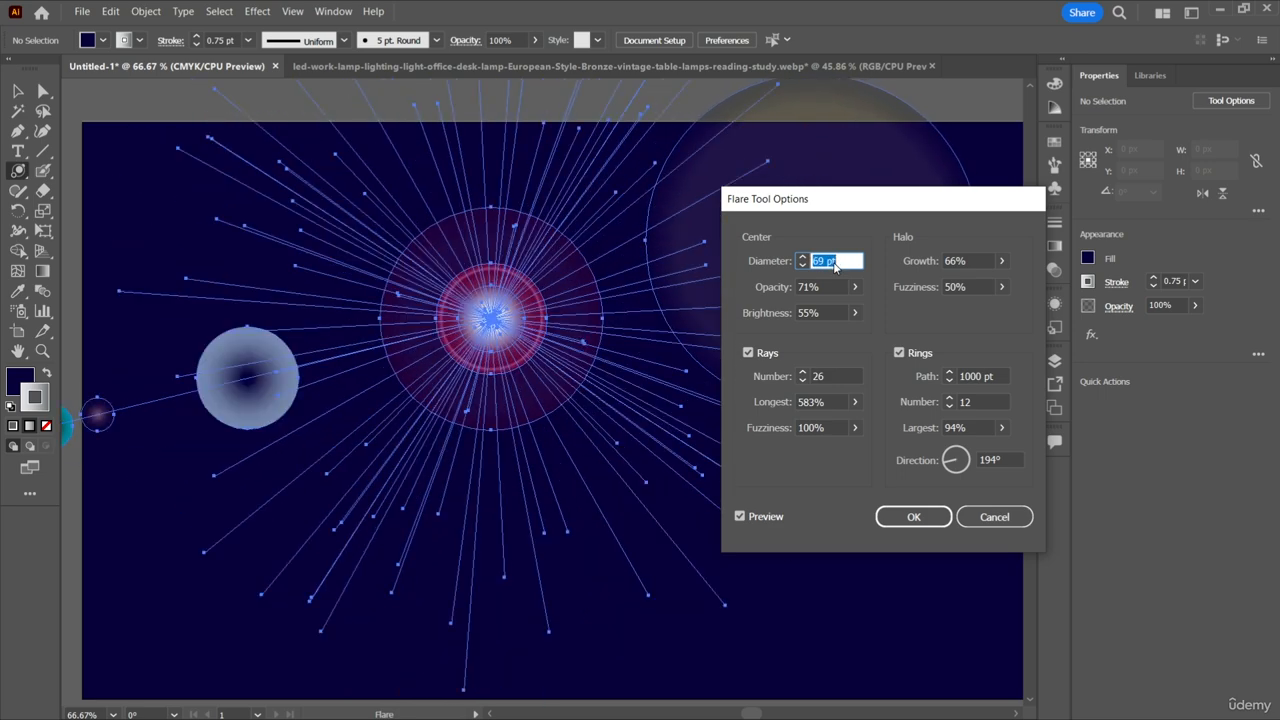
{"action": "scroll", "coordinate": [835, 265], "scroll_direction": "down", "scroll_amount": 3}
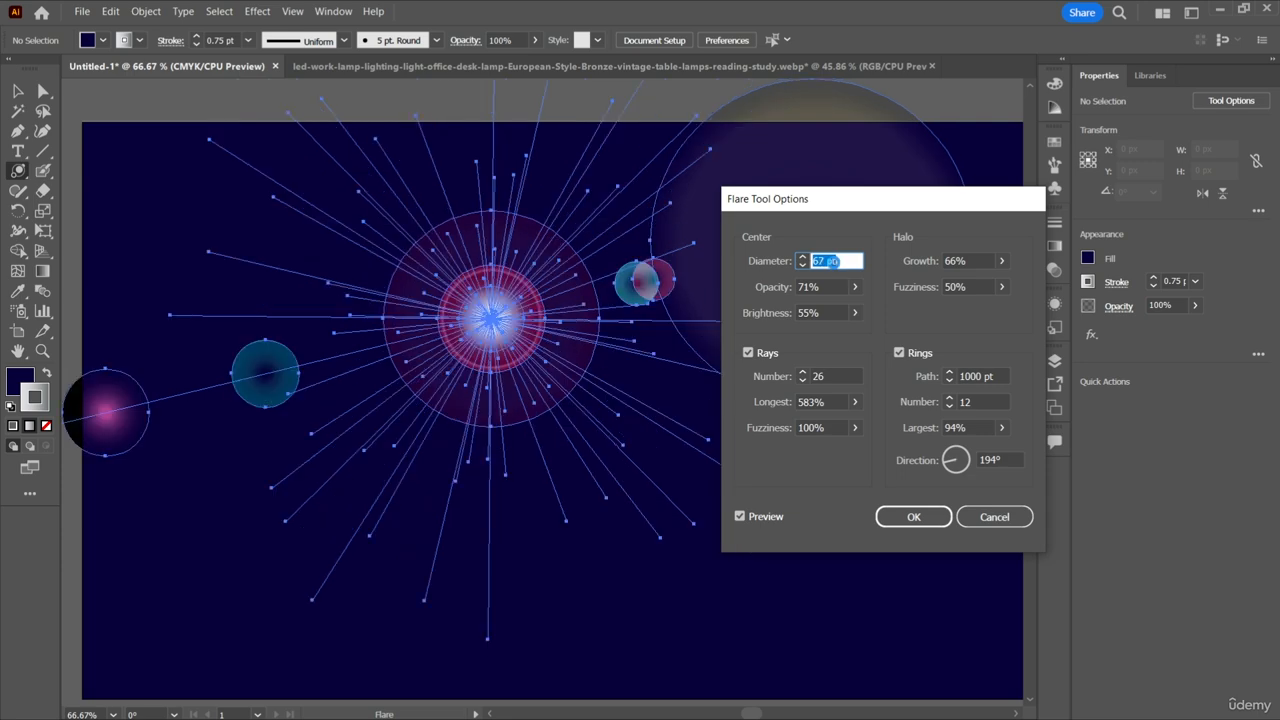
{"action": "scroll", "coordinate": [835, 265], "scroll_direction": "down", "scroll_amount": 4}
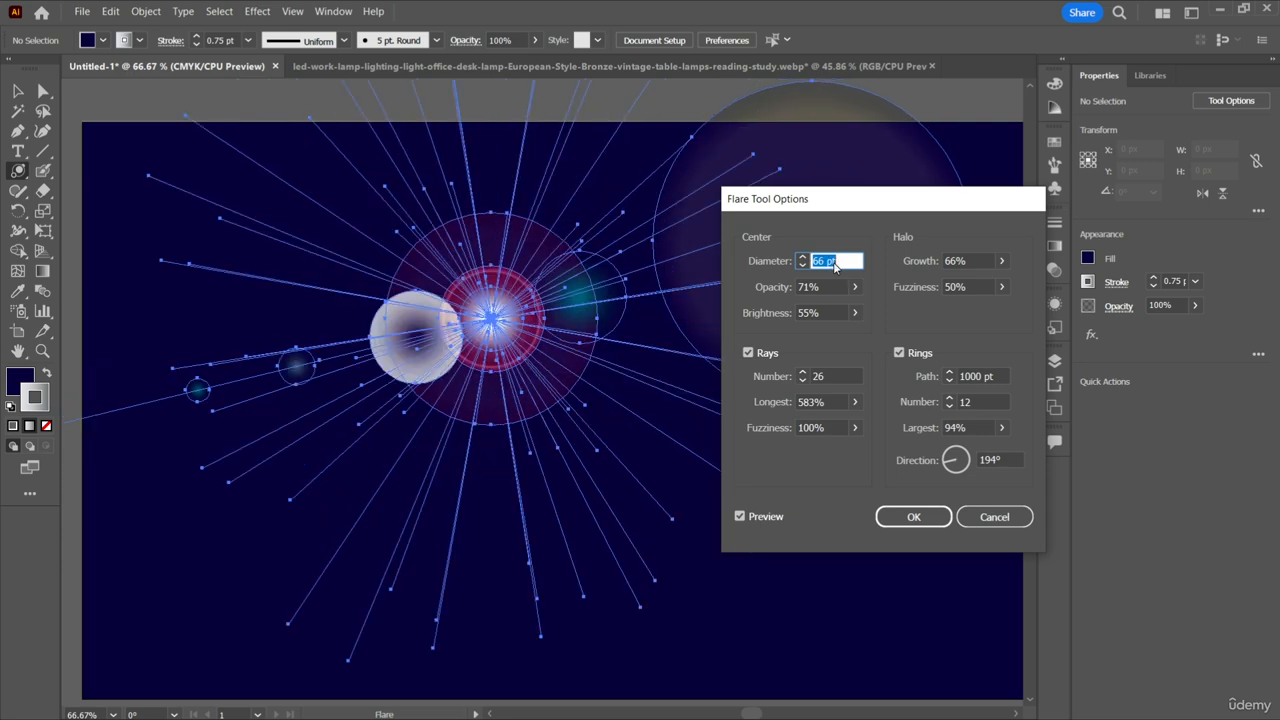
{"action": "scroll", "coordinate": [835, 265], "scroll_direction": "down", "scroll_amount": 10}
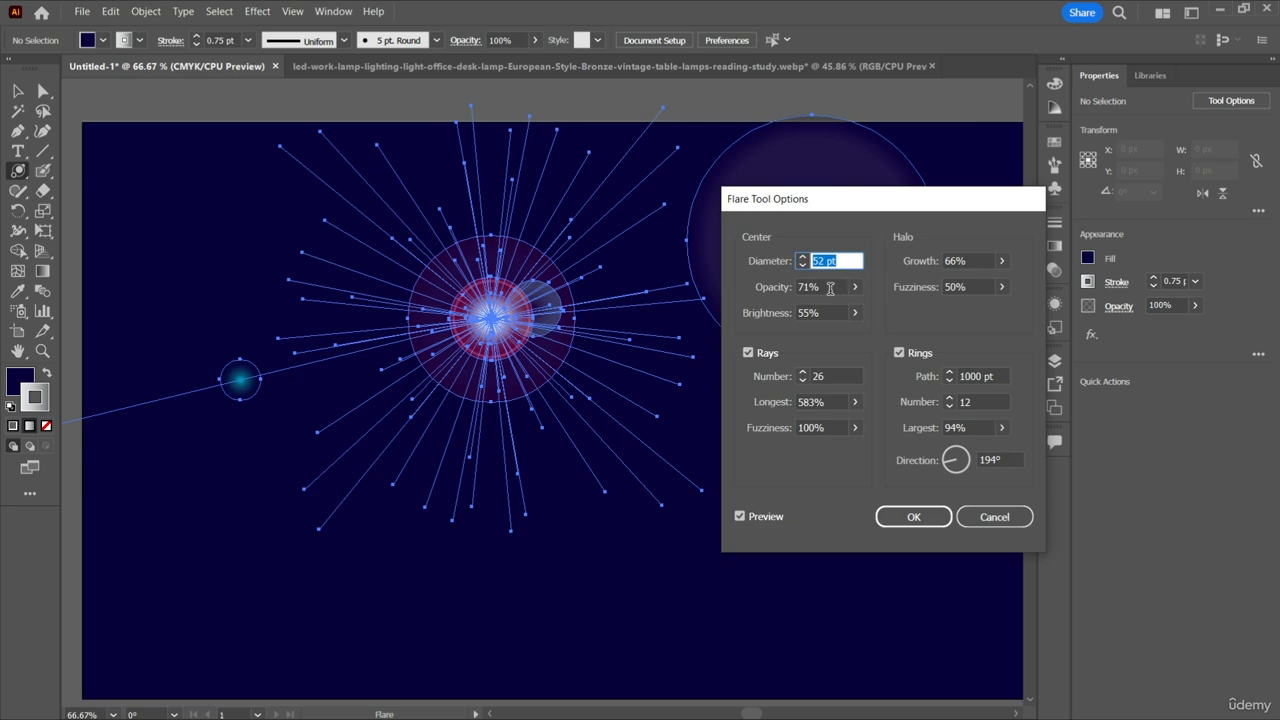
Set the flare center's opacity to 100% and its brightness to 71%.
{"action": "left_click", "coordinate": [830, 288]}
{"action": "scroll", "coordinate": [830, 288], "scroll_direction": "up", "scroll_amount": 13}
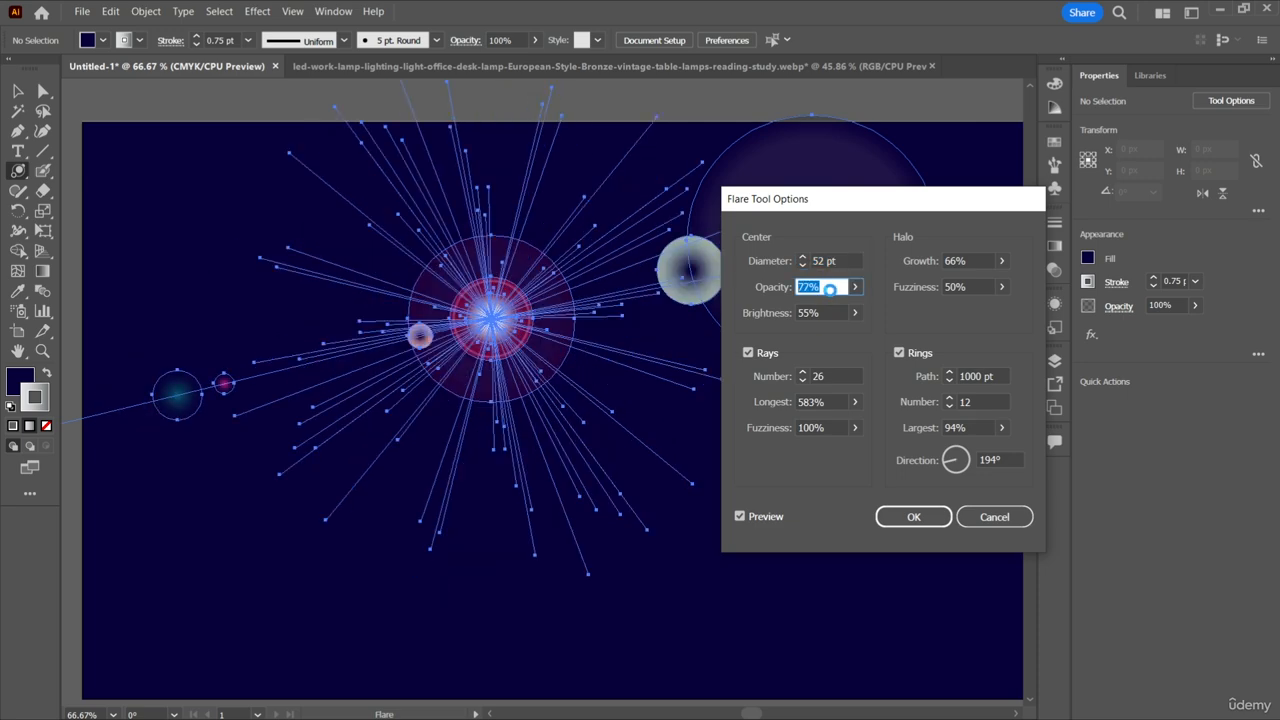
{"action": "scroll", "coordinate": [830, 288], "scroll_direction": "up", "scroll_amount": 16}
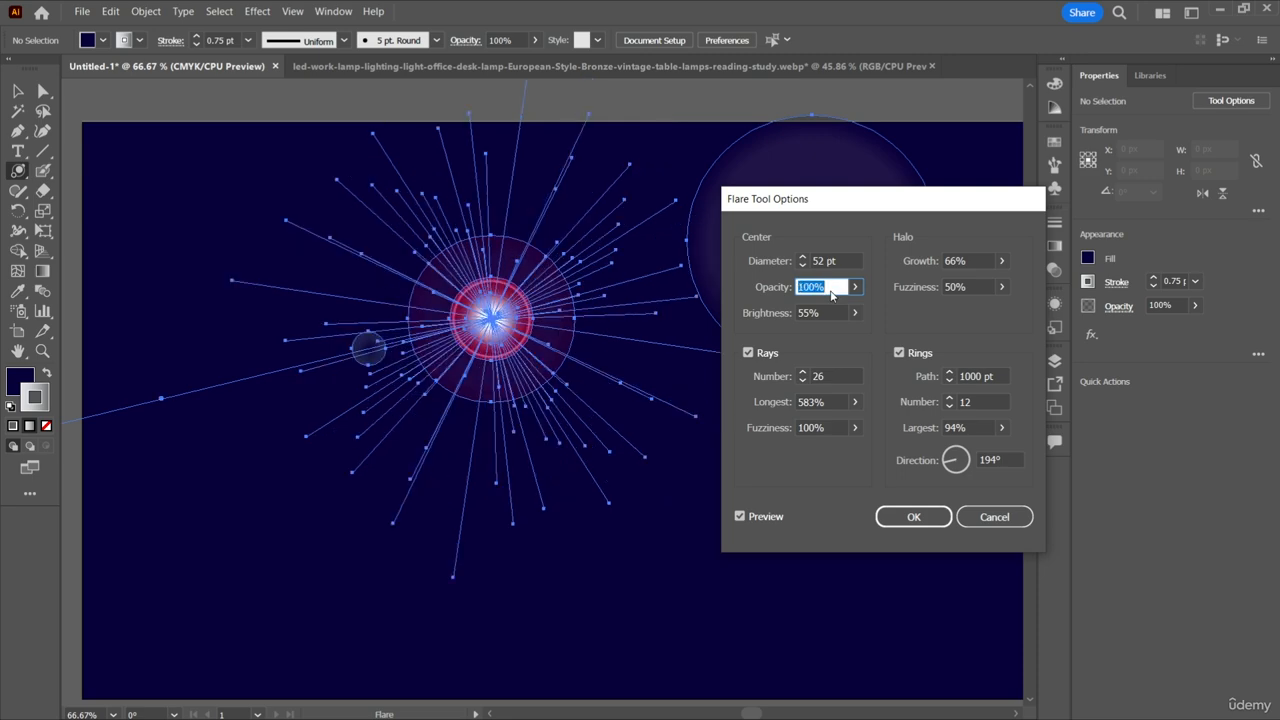
{"action": "left_click", "coordinate": [825, 313]}
{"action": "scroll", "coordinate": [825, 313], "scroll_direction": "up", "scroll_amount": 12}
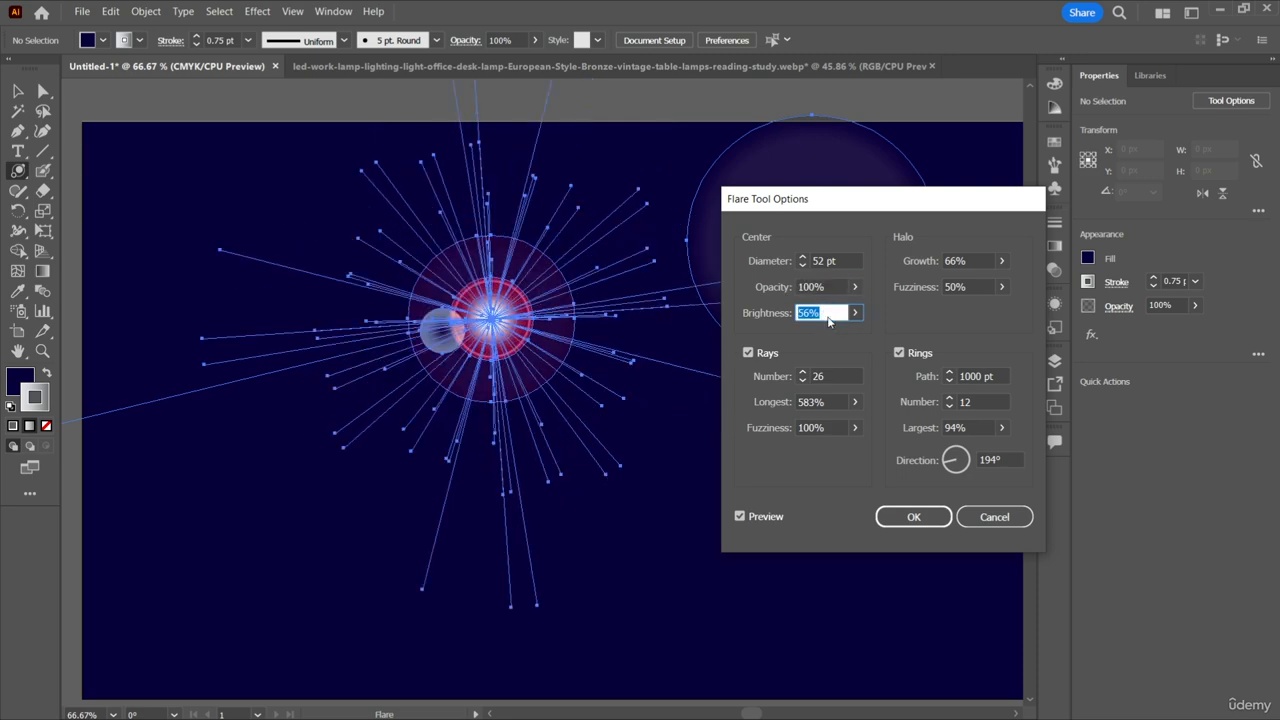
{"action": "scroll", "coordinate": [827, 315], "scroll_direction": "up", "scroll_amount": 4}
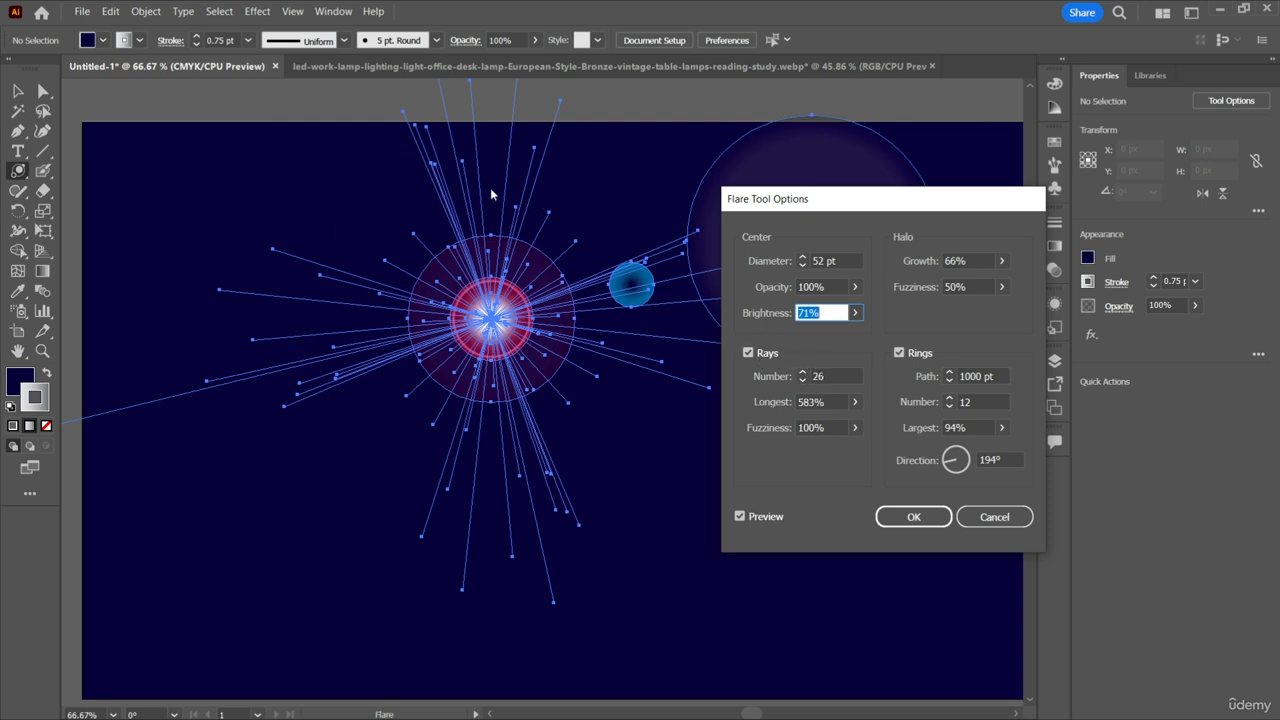
Raise the flare's number of rays to 50.
{"action": "left_click", "coordinate": [831, 371]}
{"action": "key", "text": "Up"}
{"action": "key", "text": "Up"}
{"action": "key", "text": "Up"}
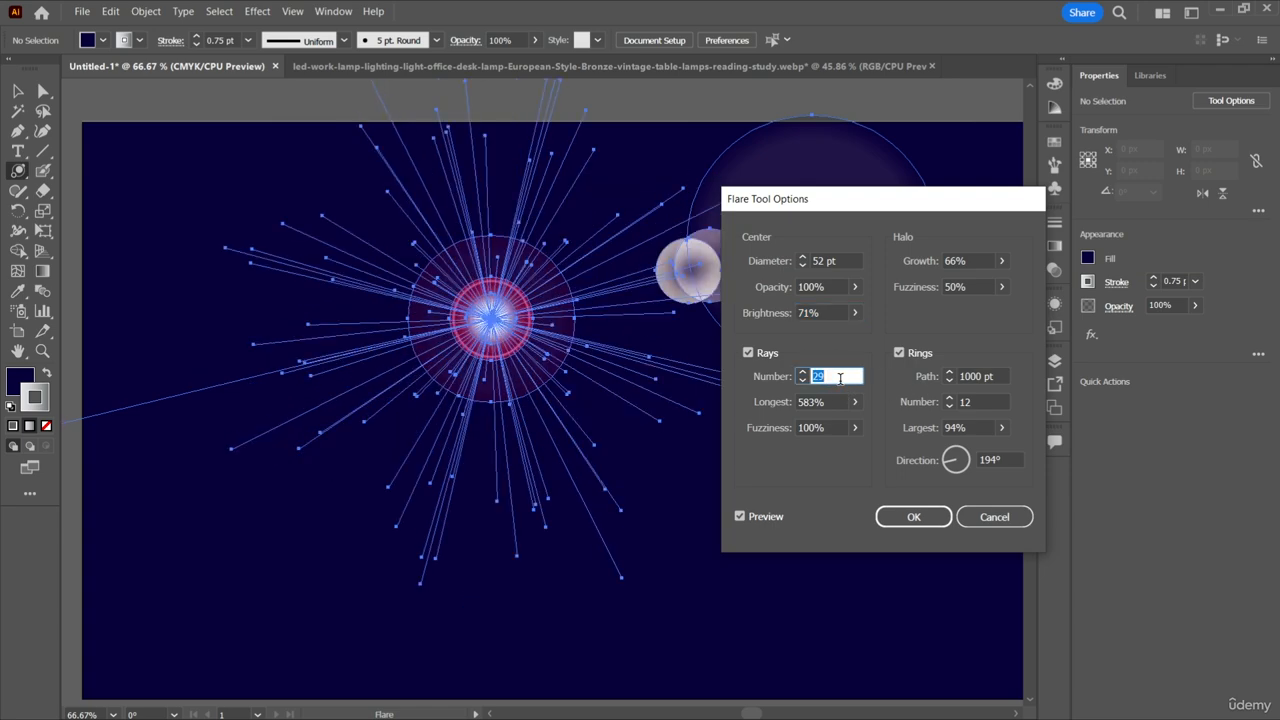
{"action": "key", "text": "Up"}
{"action": "key", "text": "Up"}
{"action": "key", "text": "Up"}
{"action": "key", "text": "Up"}
{"action": "key", "text": "Up"}
{"action": "key", "text": "Up"}
{"action": "key", "text": "Up"}
{"action": "key", "text": "Up"}
{"action": "key", "text": "Up"}
{"action": "key", "text": "Up"}
{"action": "key", "text": "Up"}
{"action": "key", "text": "Up"}
{"action": "key", "text": "Up"}
{"action": "key", "text": "Up"}
{"action": "key", "text": "Up"}
{"action": "key", "text": "Up"}
{"action": "key", "text": "Up"}
{"action": "key", "text": "Up"}
{"action": "key", "text": "Up"}
{"action": "key", "text": "Up"}
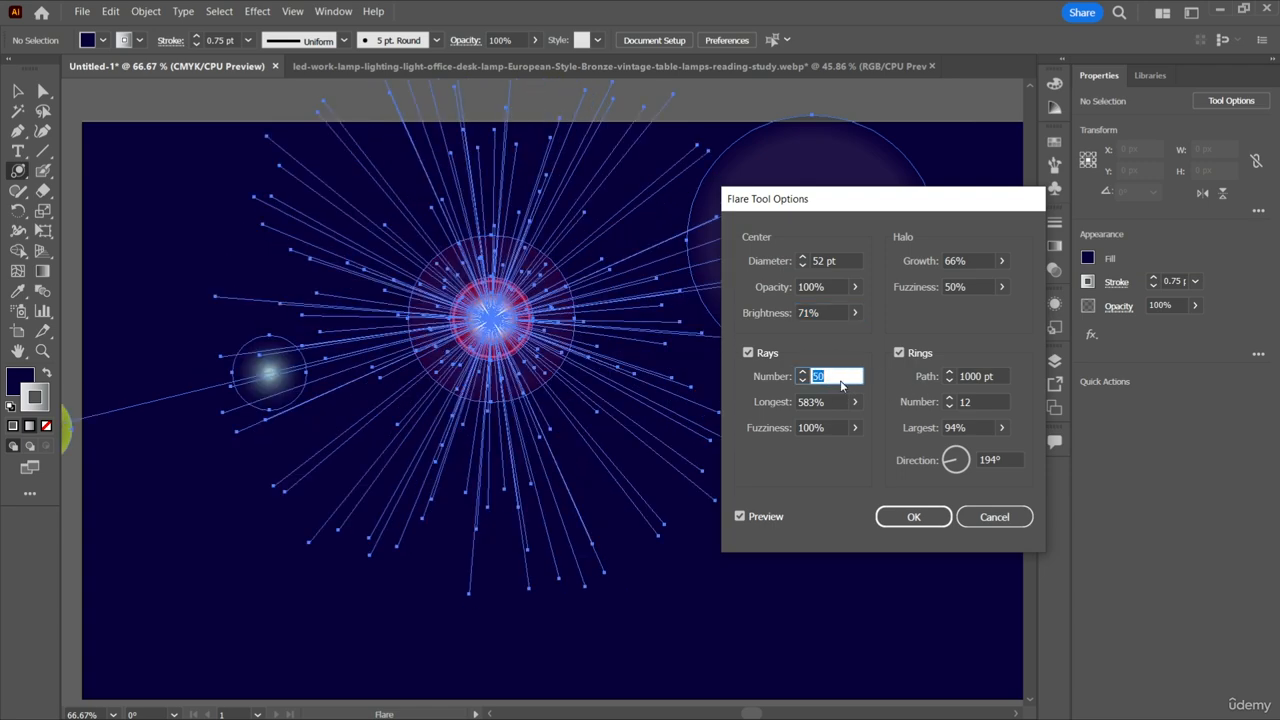
Try a very low number of rays and set the number to 18.
{"action": "type", "text": "7"}
{"action": "key", "text": "Down"}
{"action": "key", "text": "Down"}
{"action": "key", "text": "Down"}
{"action": "key", "text": "Down"}
{"action": "key", "text": "Down"}
{"action": "key", "text": "Down"}
{"action": "key", "text": "Down"}
{"action": "key", "text": "Up"}
{"action": "key", "text": "Up"}
{"action": "key", "text": "Up"}
{"action": "key", "text": "Up"}
{"action": "key", "text": "Up"}
{"action": "key", "text": "Up"}
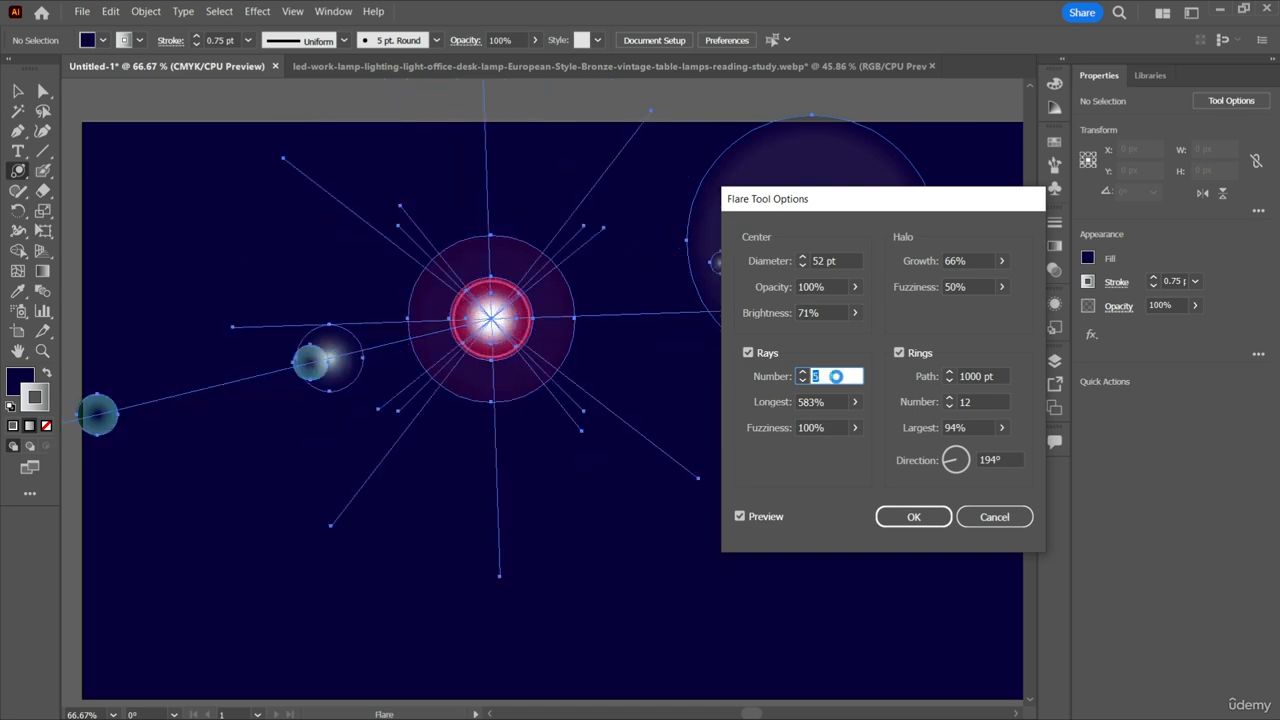
{"action": "key", "text": "Up"}
{"action": "key", "text": "Up"}
{"action": "key", "text": "Up"}
{"action": "key", "text": "Up"}
{"action": "key", "text": "Up"}
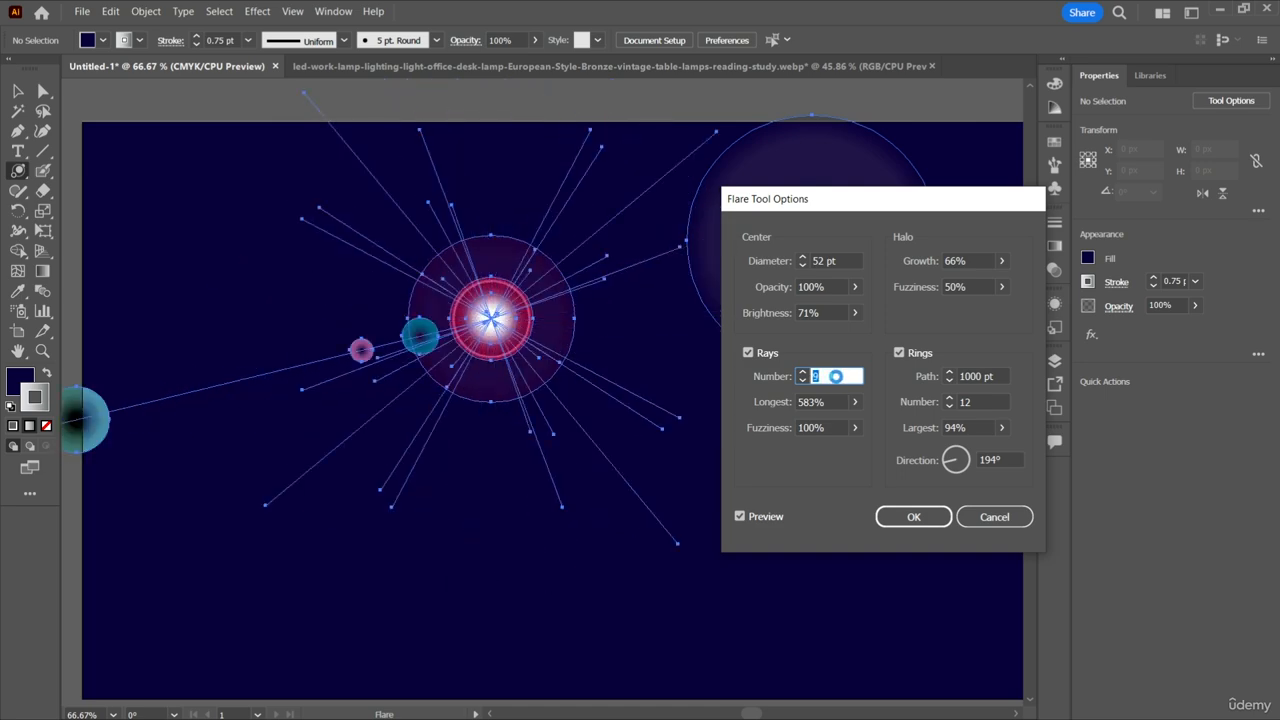
{"action": "key", "text": "Up"}
{"action": "key", "text": "Up"}
{"action": "key", "text": "Up"}
{"action": "key", "text": "Up"}
{"action": "key", "text": "Up"}
{"action": "key", "text": "Up"}
{"action": "key", "text": "Up"}
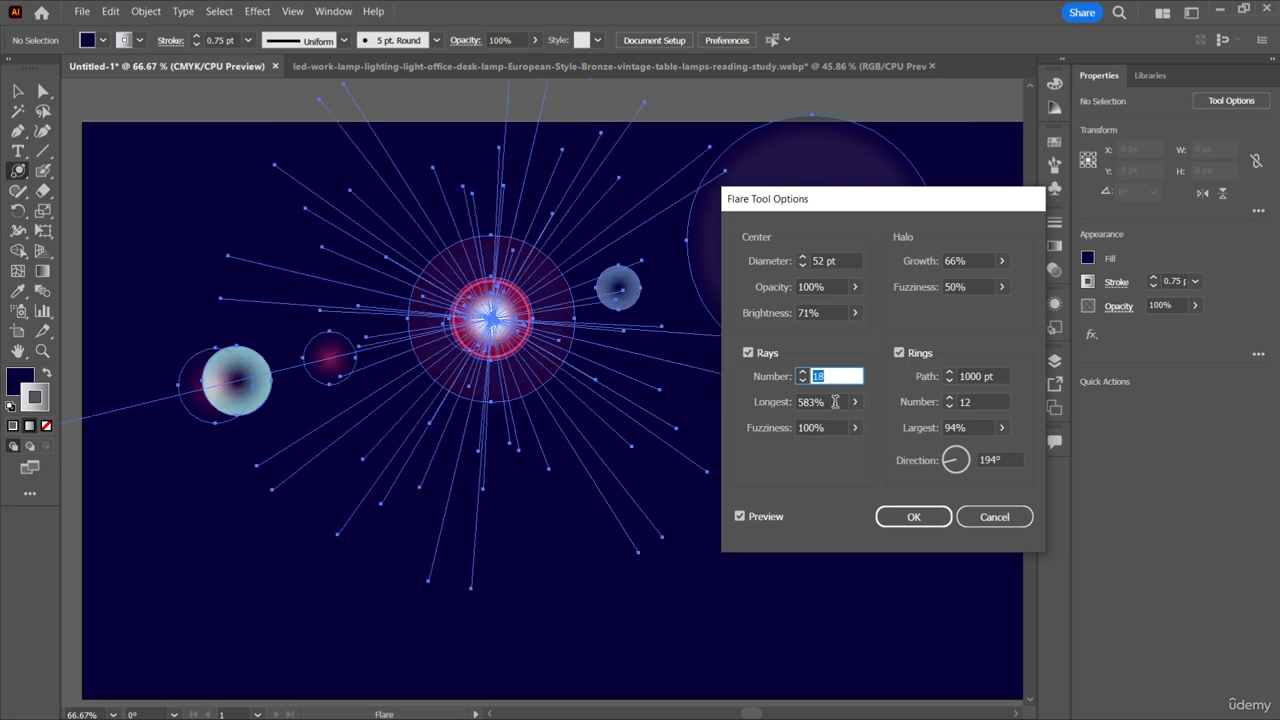
Try the longest ray length at up to 615% and set it to 240%.
{"action": "left_click", "coordinate": [835, 401]}
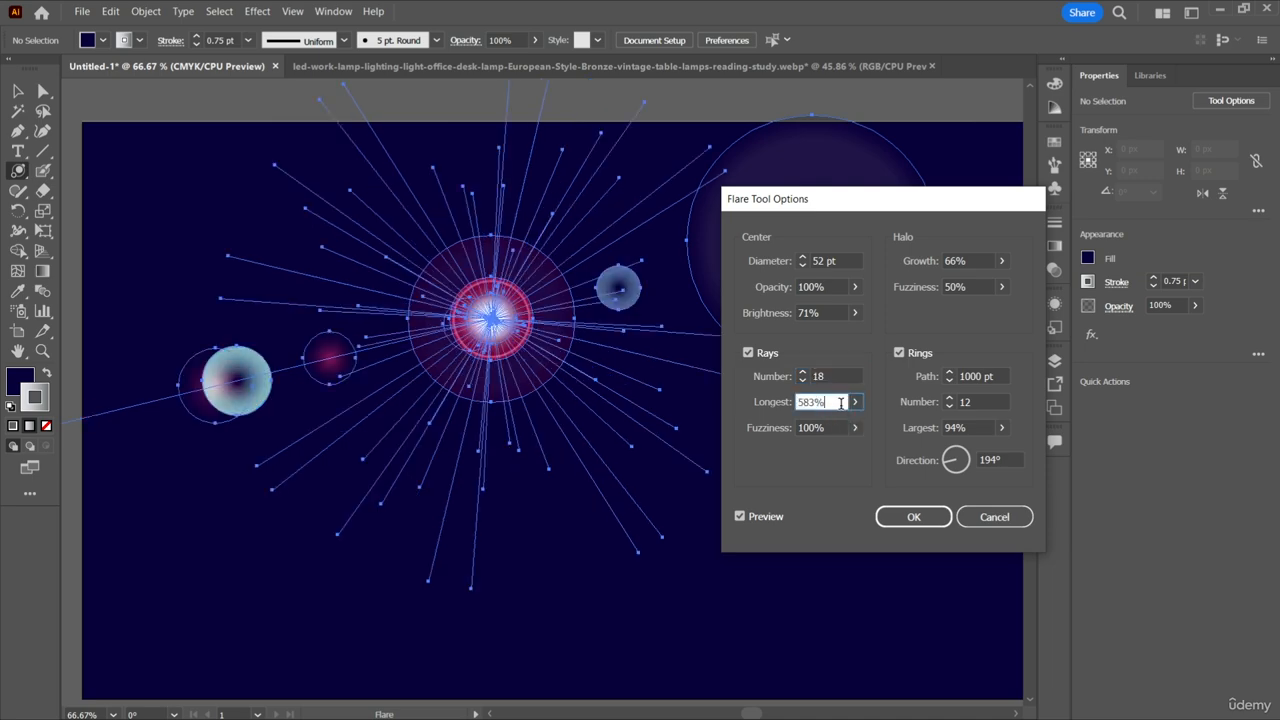
{"action": "key", "text": "Up"}
{"action": "key", "text": "Up"}
{"action": "key", "text": "Up"}
{"action": "key", "text": "Up"}
{"action": "key", "text": "Up"}
{"action": "key", "text": "Up"}
{"action": "key", "text": "Up"}
{"action": "key", "text": "Up"}
{"action": "key", "text": "Up"}
{"action": "key", "text": "Up"}
{"action": "key", "text": "Up"}
{"action": "key", "text": "Up"}
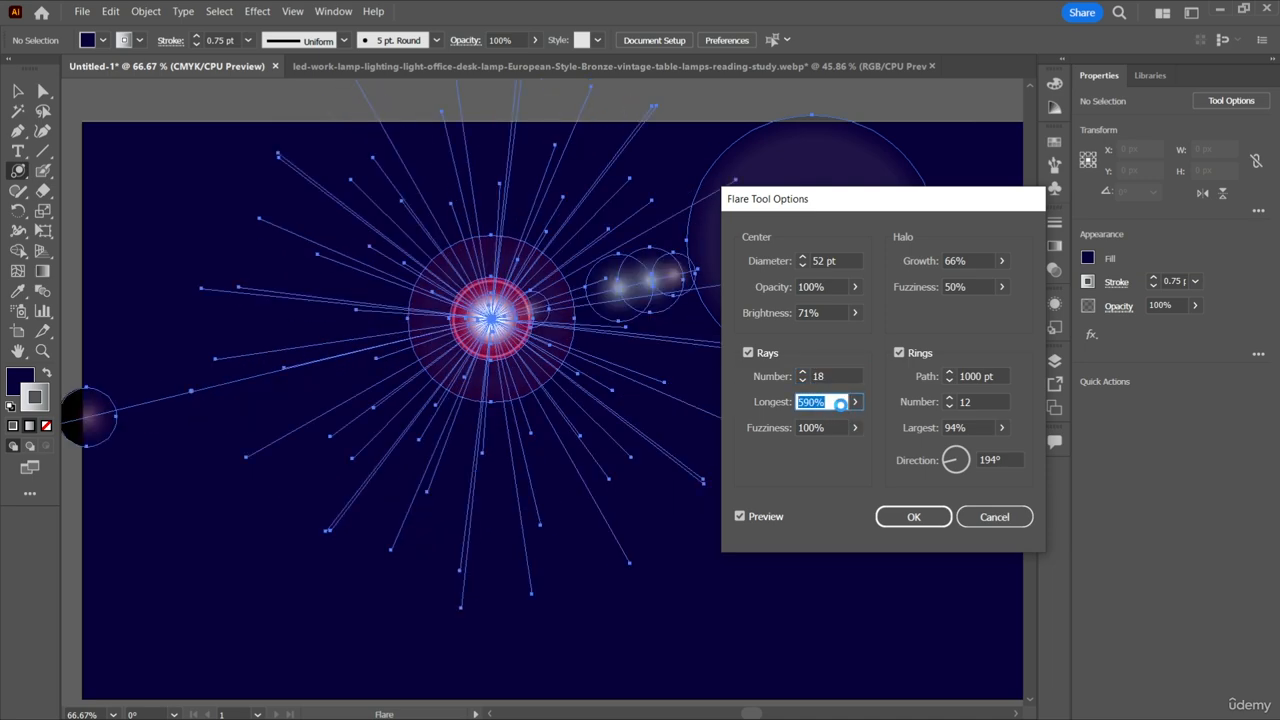
{"action": "key", "text": "Up"}
{"action": "key", "text": "Up"}
{"action": "key", "text": "Up"}
{"action": "key", "text": "Up"}
{"action": "key", "text": "Up"}
{"action": "key", "text": "Up"}
{"action": "key", "text": "Up"}
{"action": "key", "text": "Up"}
{"action": "key", "text": "Up"}
{"action": "key", "text": "Up"}
{"action": "key", "text": "Up"}
{"action": "key", "text": "Up"}
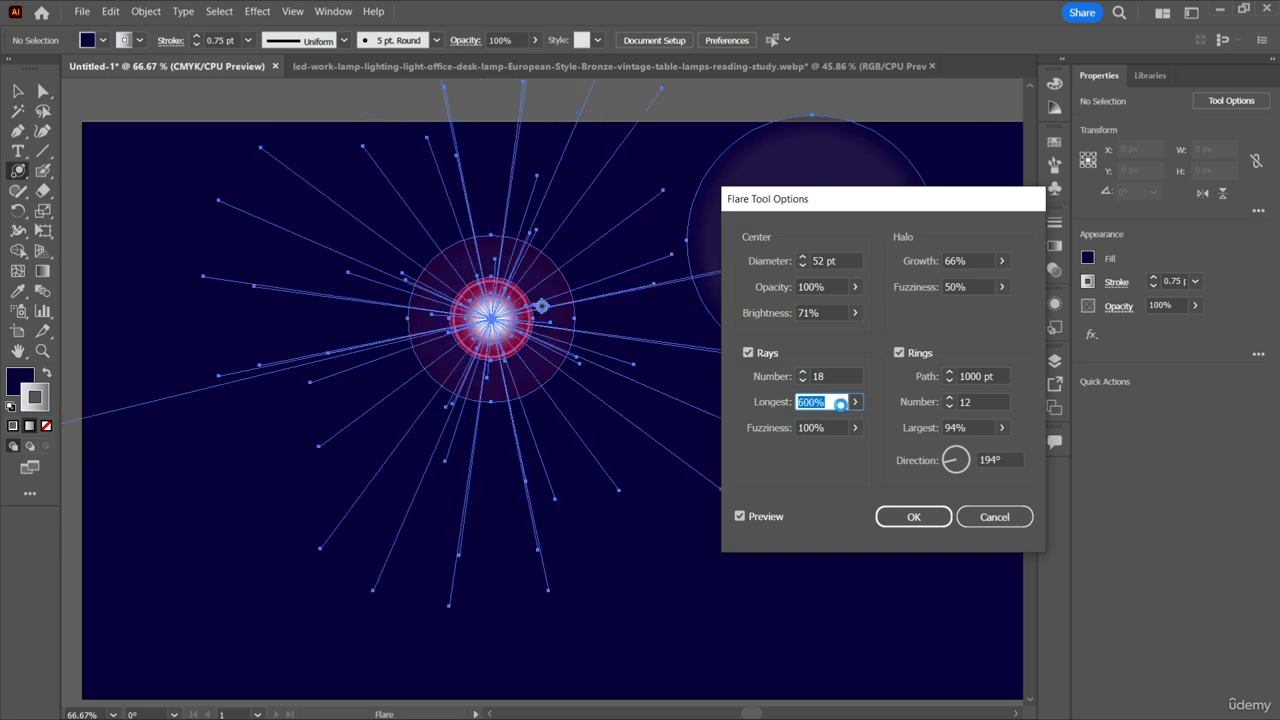
{"action": "key", "text": "Up"}
{"action": "key", "text": "Up"}
{"action": "key", "text": "Up"}
{"action": "key", "text": "Up"}
{"action": "key", "text": "Up"}
{"action": "key", "text": "Up"}
{"action": "key", "text": "Up"}
{"action": "key", "text": "Up"}
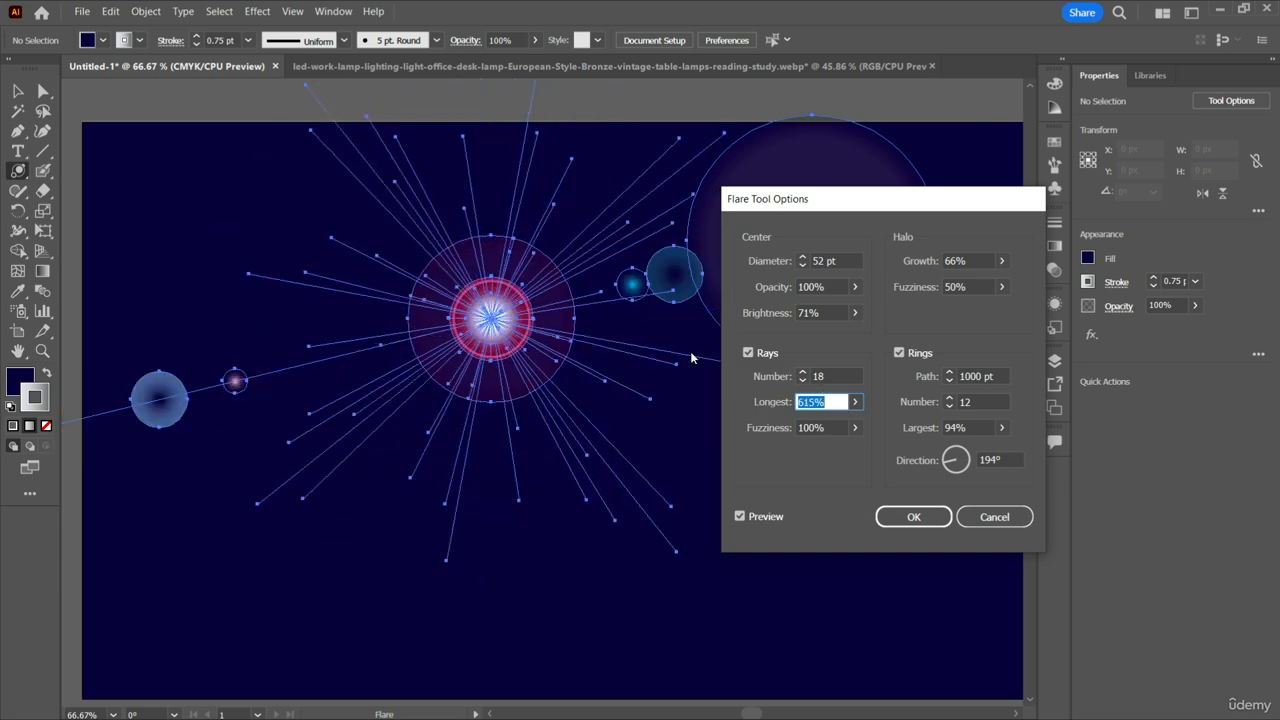
{"action": "scroll", "coordinate": [833, 403], "scroll_direction": "down", "scroll_amount": 10}
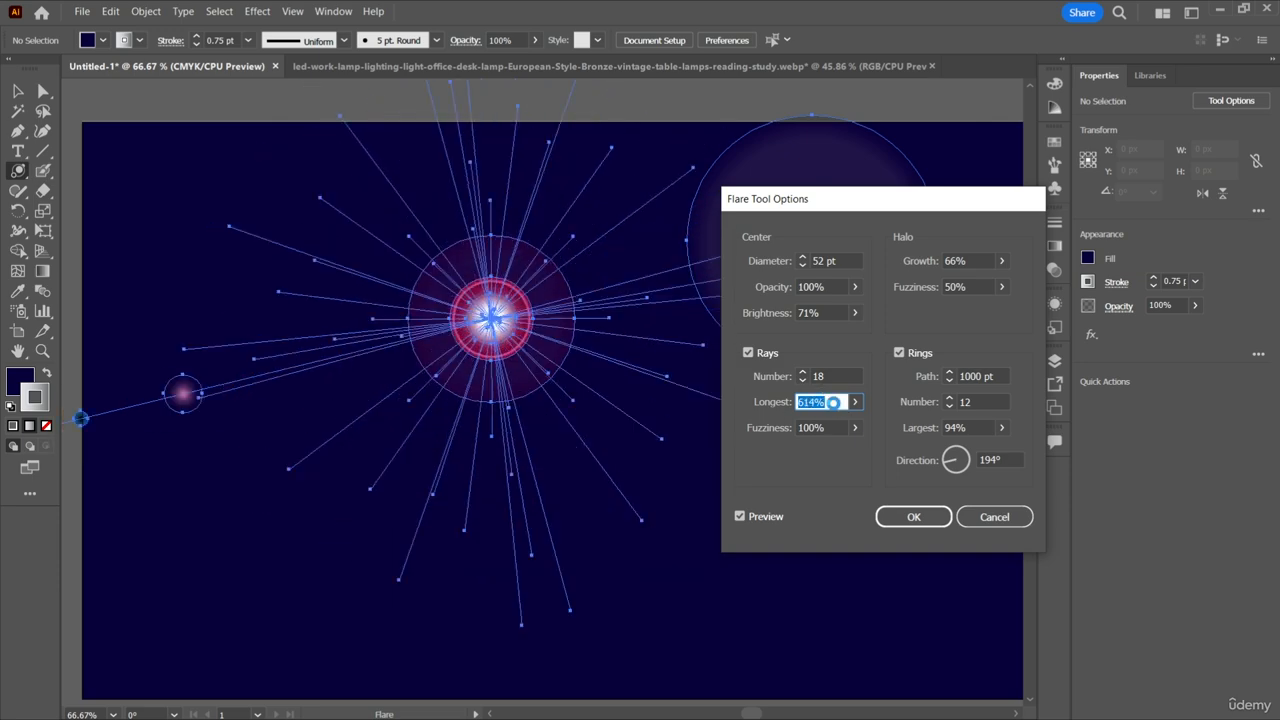
{"action": "scroll", "coordinate": [833, 403], "scroll_direction": "down", "scroll_amount": 3}
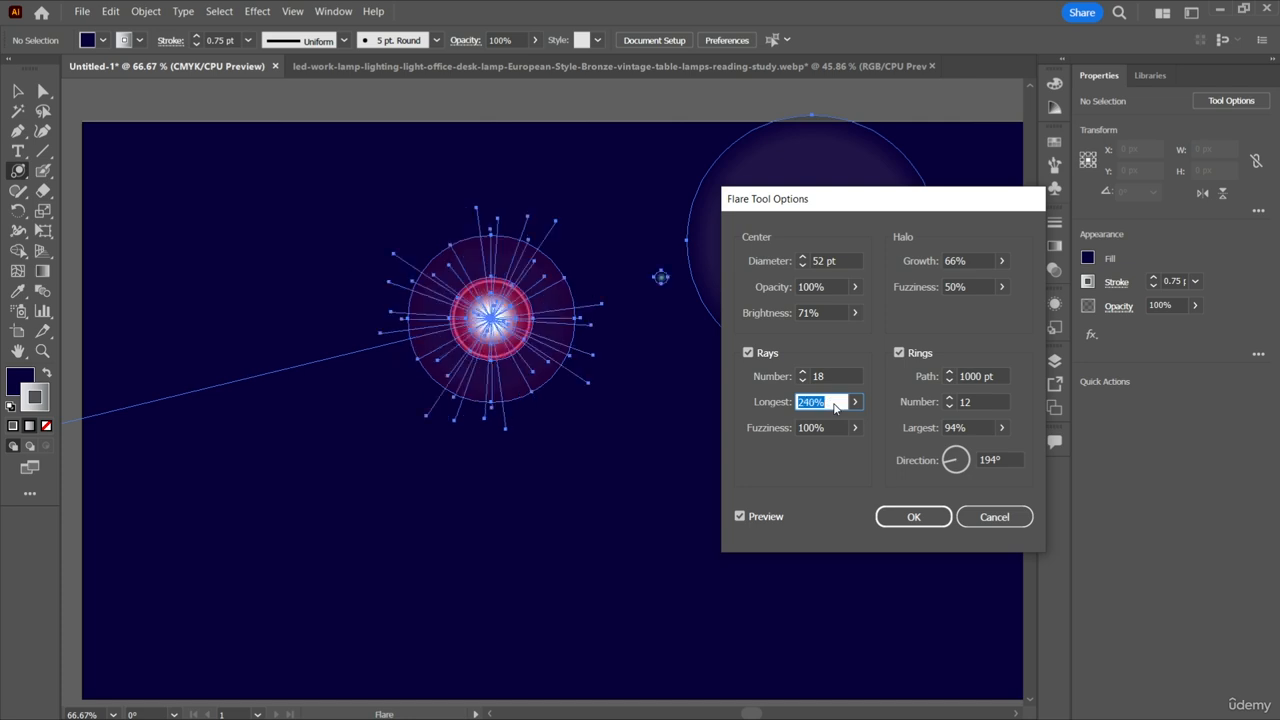
Set the fuzziness of the flare's rays to 54%.
{"action": "left_click", "coordinate": [833, 427]}
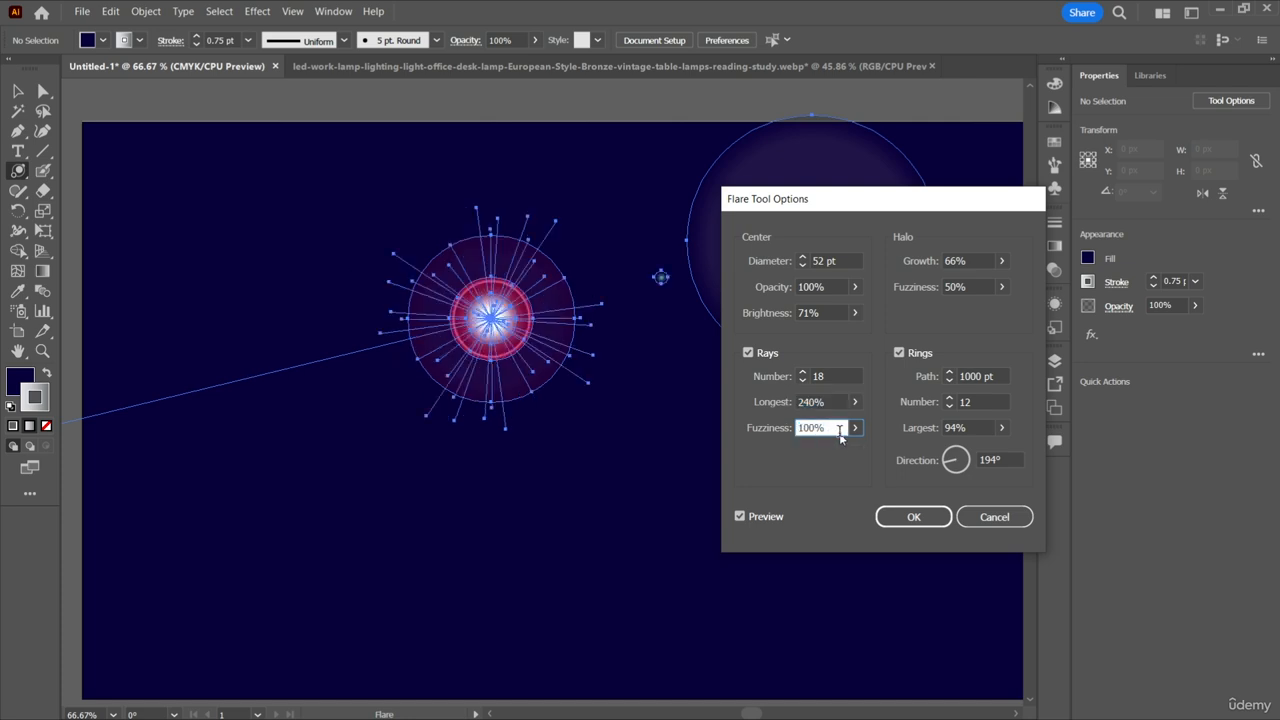
{"action": "double_click", "coordinate": [834, 428]}
{"action": "scroll", "coordinate": [832, 428], "scroll_direction": "down", "scroll_amount": 10}
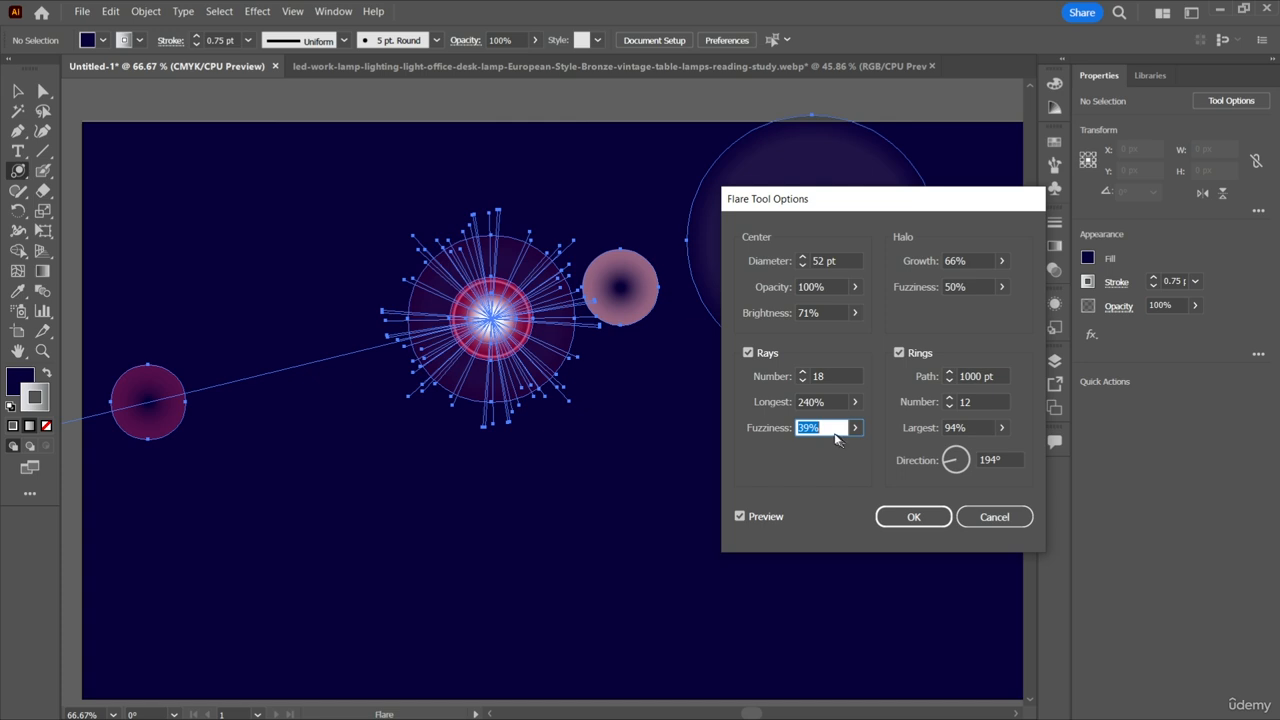
{"action": "scroll", "coordinate": [835, 430], "scroll_direction": "up", "scroll_amount": 10}
{"action": "scroll", "coordinate": [829, 428], "scroll_direction": "up", "scroll_amount": 5}
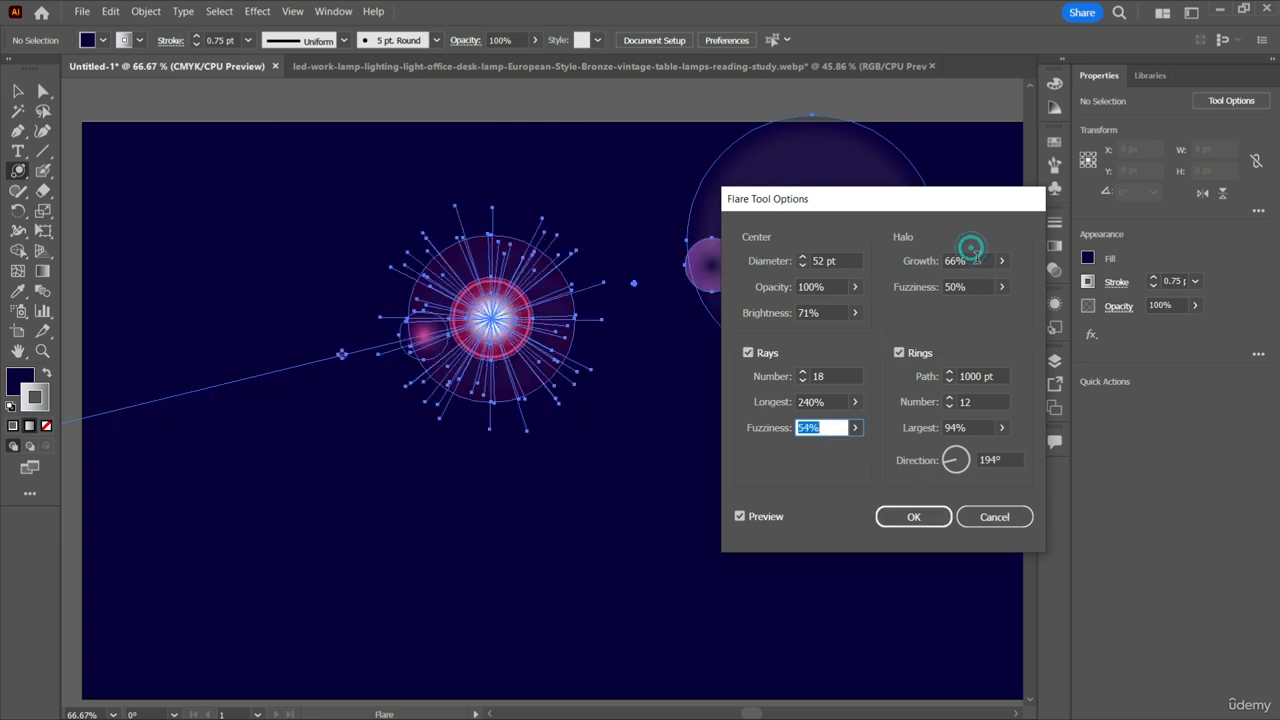
Try the flare's halo growth at up to 95% and set it to 69%.
{"action": "left_click", "coordinate": [976, 259]}
{"action": "scroll", "coordinate": [981, 261], "scroll_direction": "up", "scroll_amount": 20}
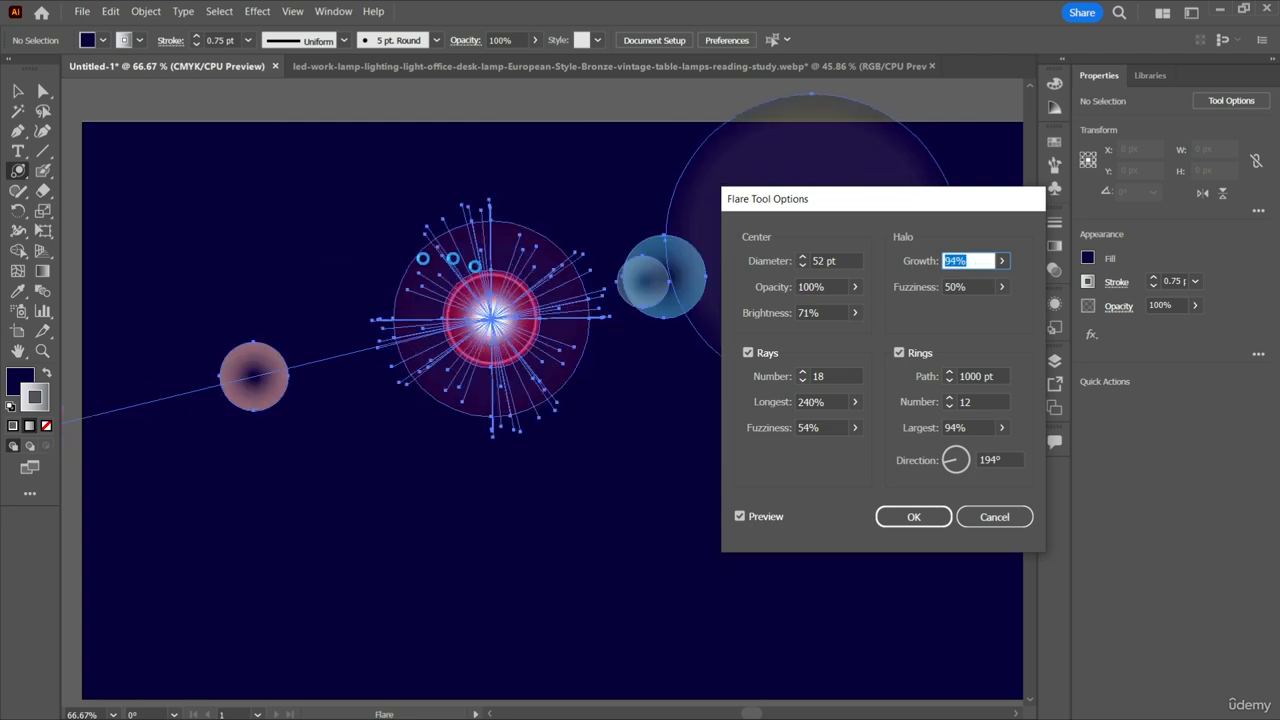
{"action": "scroll", "coordinate": [981, 261], "scroll_direction": "up", "scroll_amount": 1}
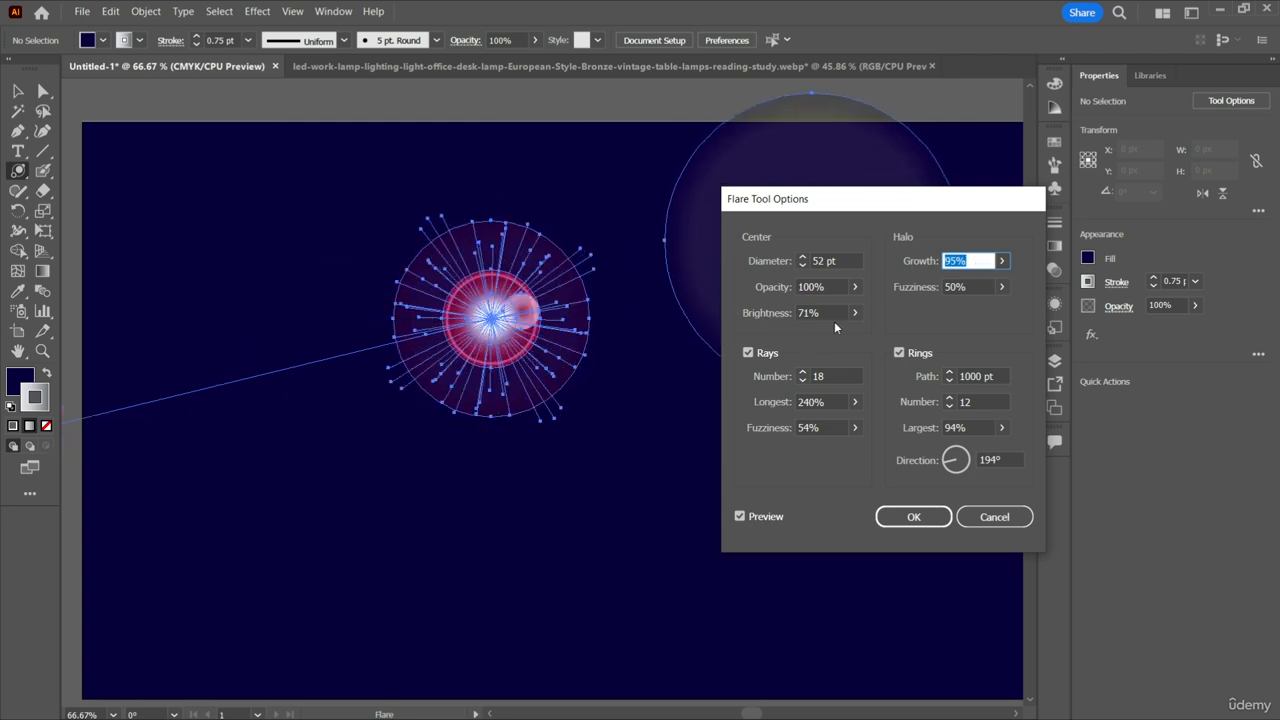
{"action": "scroll", "coordinate": [981, 261], "scroll_direction": "down", "scroll_amount": 16}
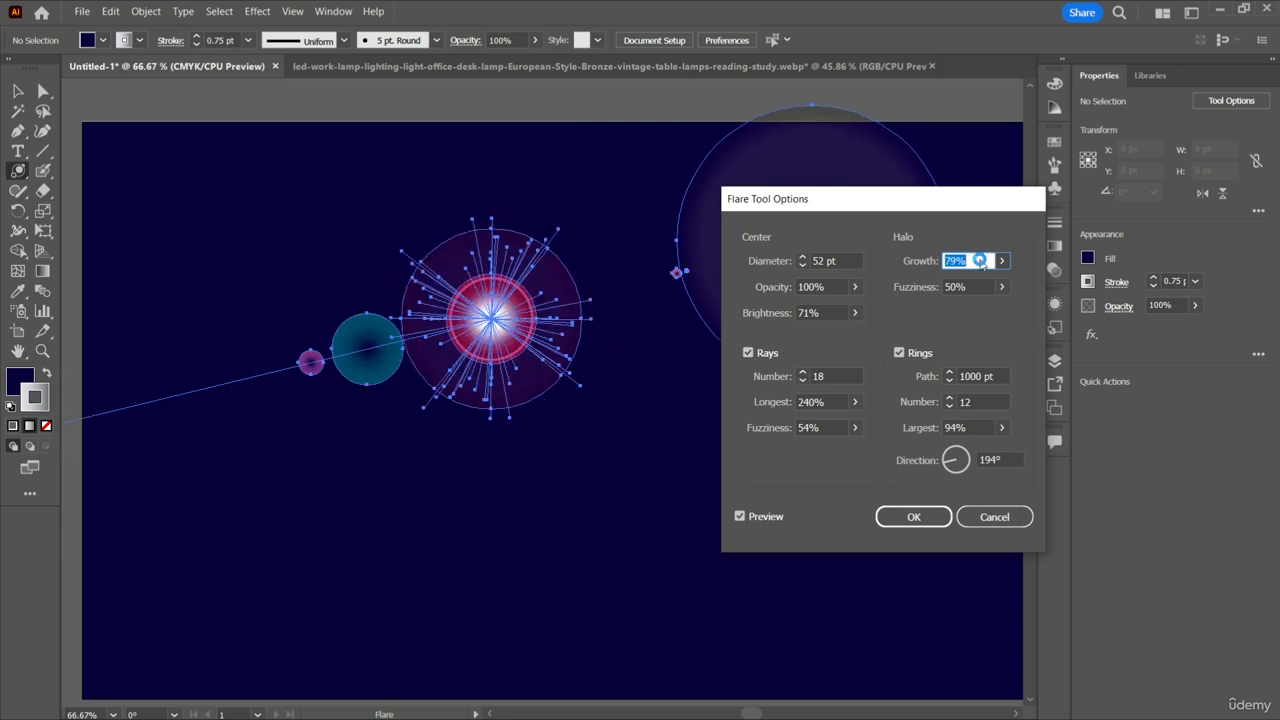
{"action": "scroll", "coordinate": [981, 261], "scroll_direction": "down", "scroll_amount": 10}
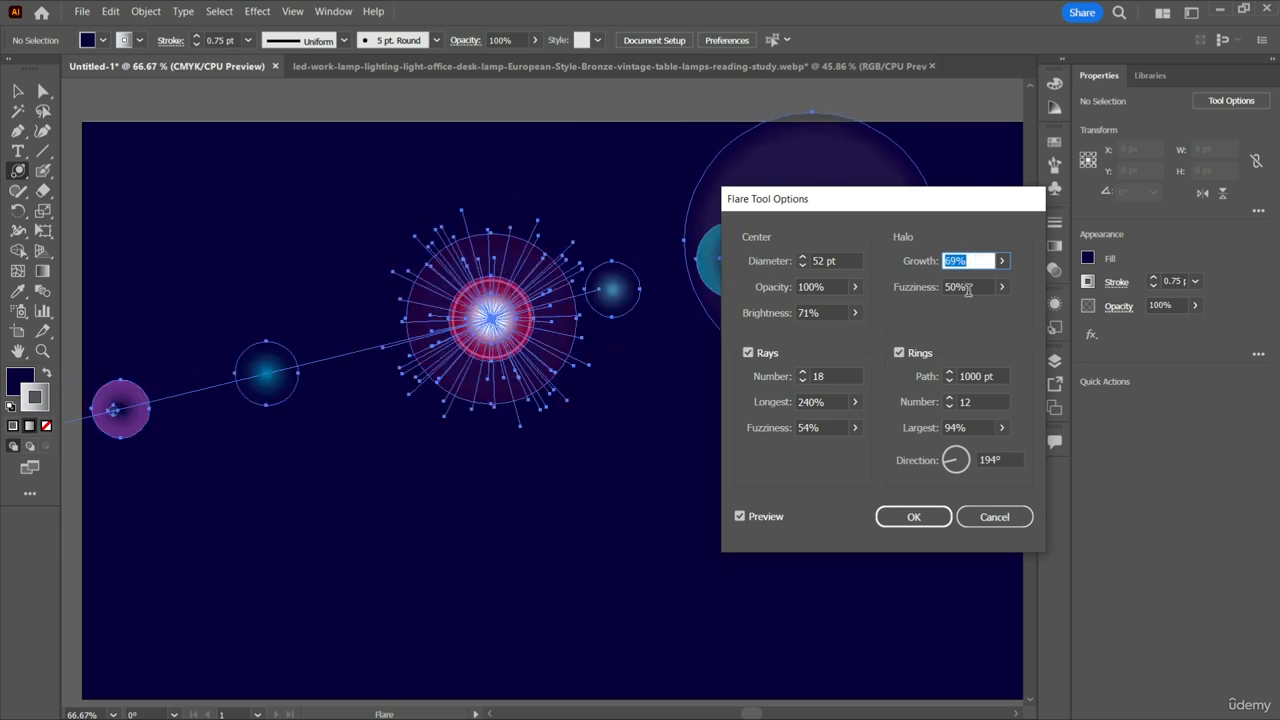
Raise the fuzziness of the flare's halo to 88%.
{"action": "left_click", "coordinate": [980, 288]}
{"action": "scroll", "coordinate": [980, 289], "scroll_direction": "up", "scroll_amount": 1}
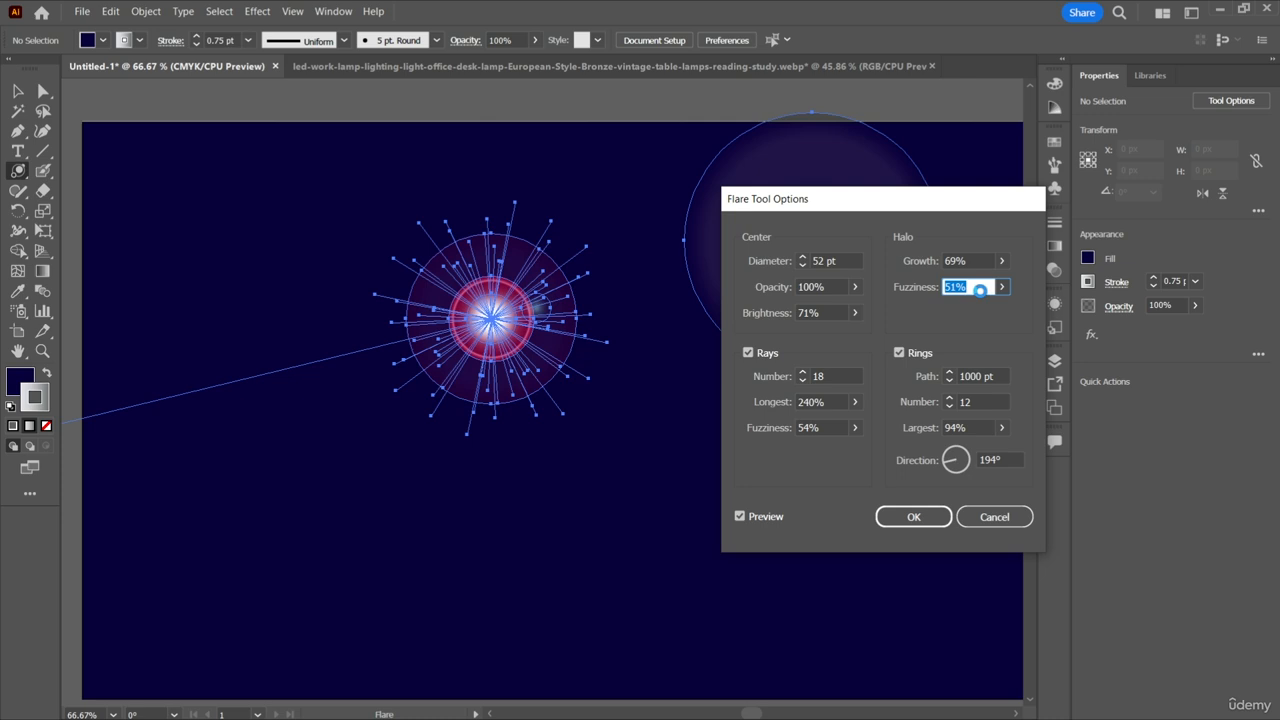
{"action": "scroll", "coordinate": [980, 289], "scroll_direction": "up", "scroll_amount": 20}
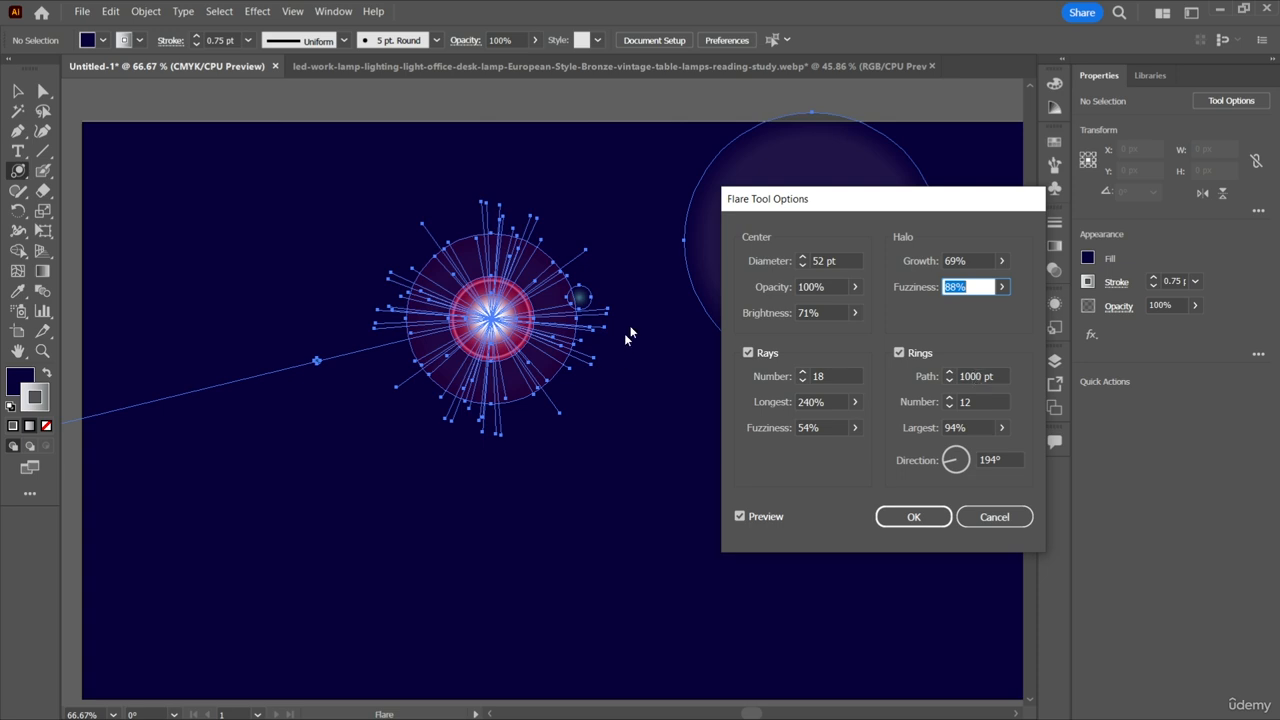
Reduce the path length of the flare's rings to 106 pt, repositioning the options dialog to keep the flare in view.
{"action": "left_click_drag", "start_coordinate": [782, 232], "coordinate": [717, 551]}
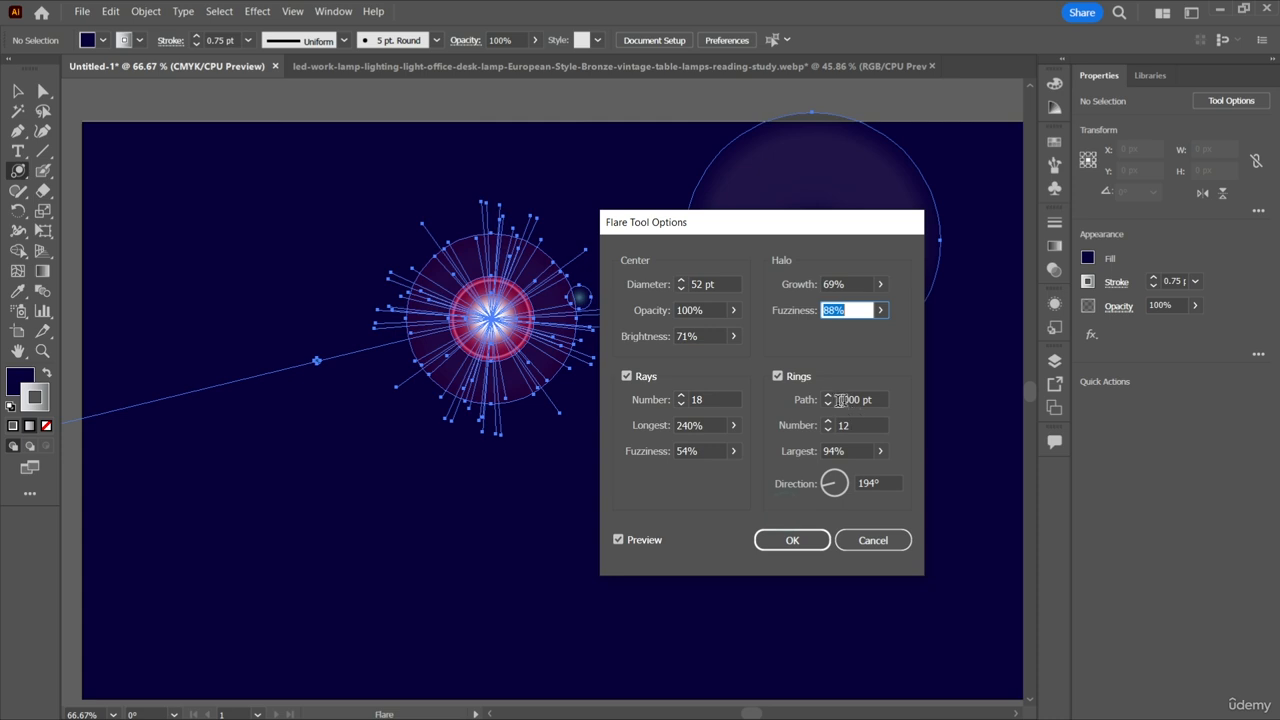
{"action": "left_click", "coordinate": [828, 402]}
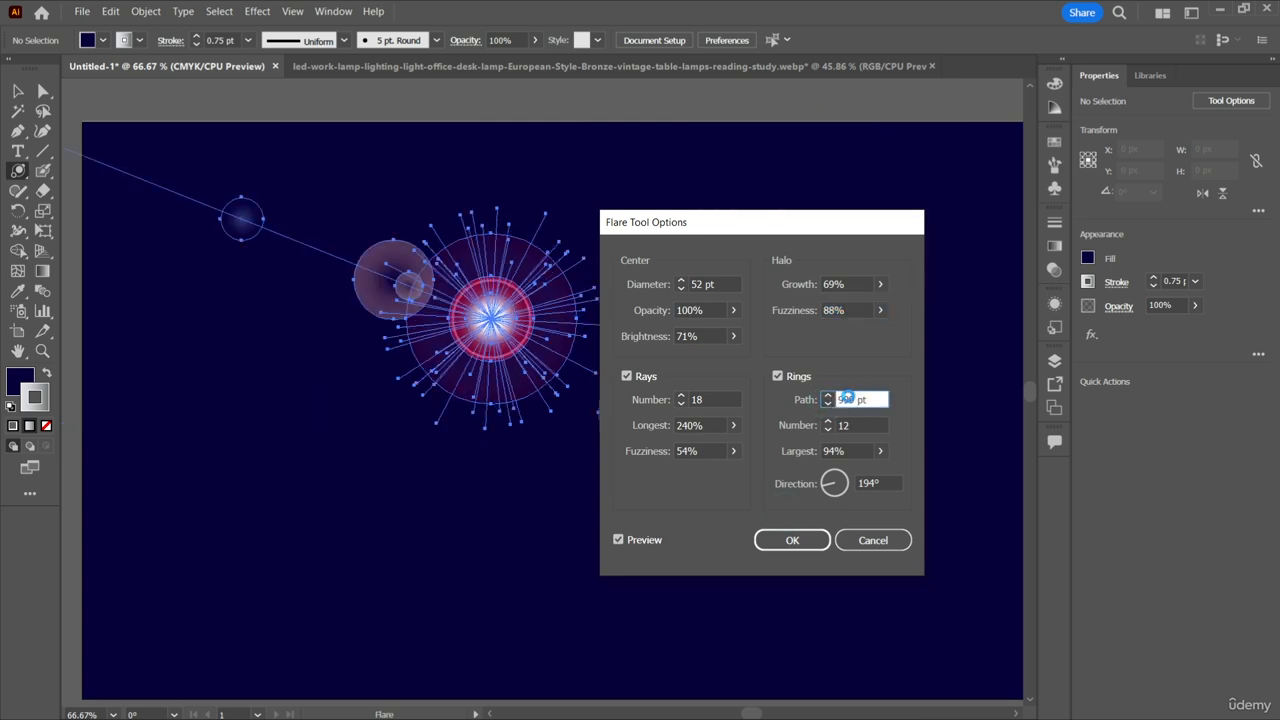
{"action": "scroll", "coordinate": [848, 399], "scroll_direction": "down", "scroll_amount": 10}
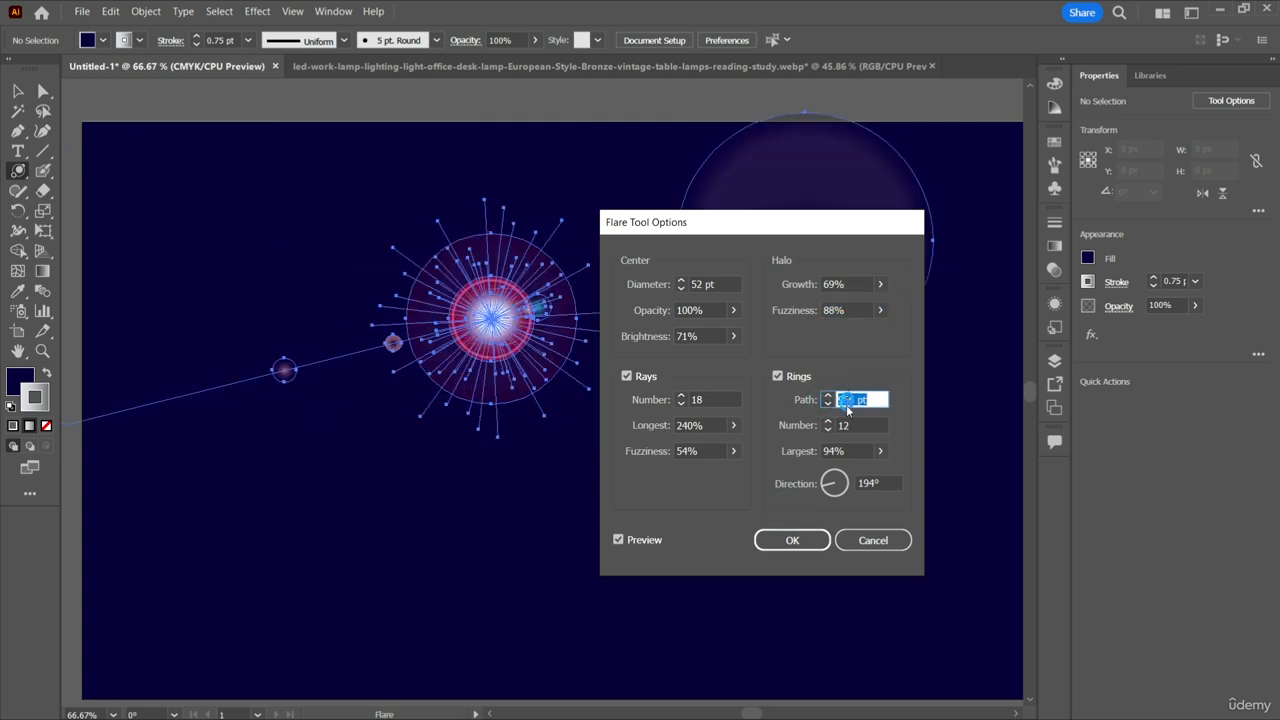
{"action": "scroll", "coordinate": [848, 399], "scroll_direction": "down", "scroll_amount": 10}
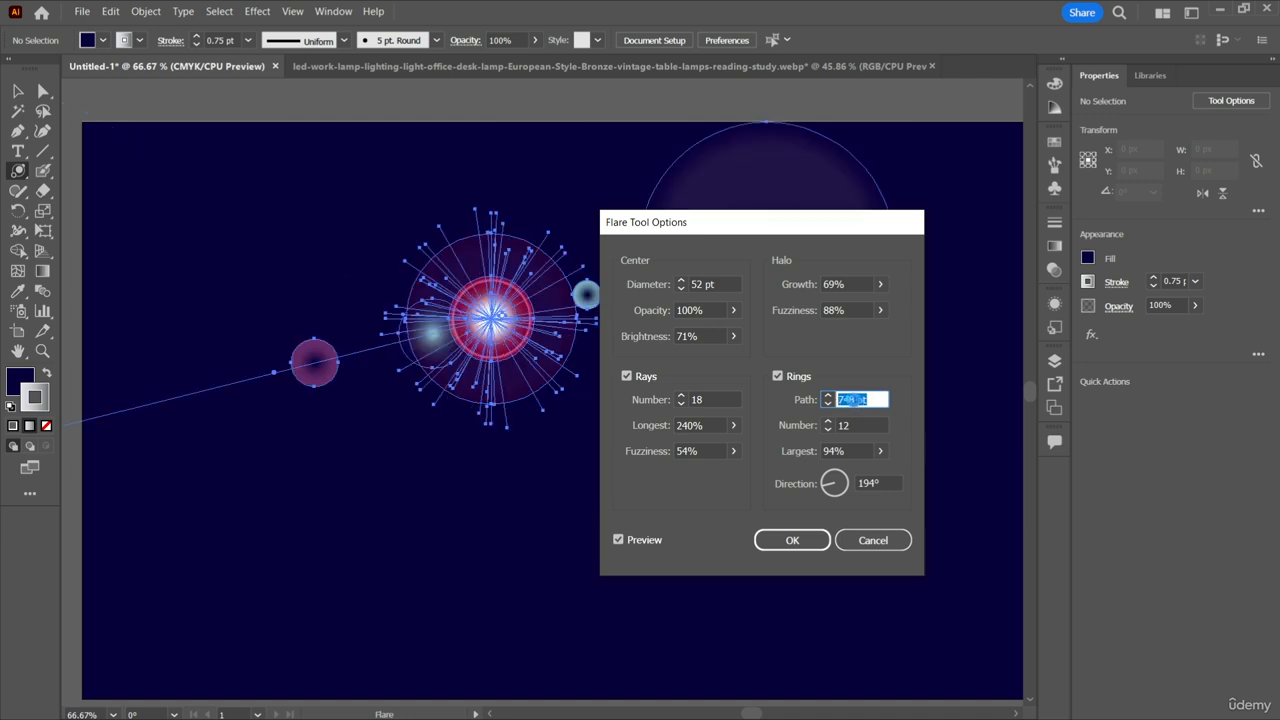
{"action": "scroll", "coordinate": [852, 402], "scroll_direction": "down", "scroll_amount": 15}
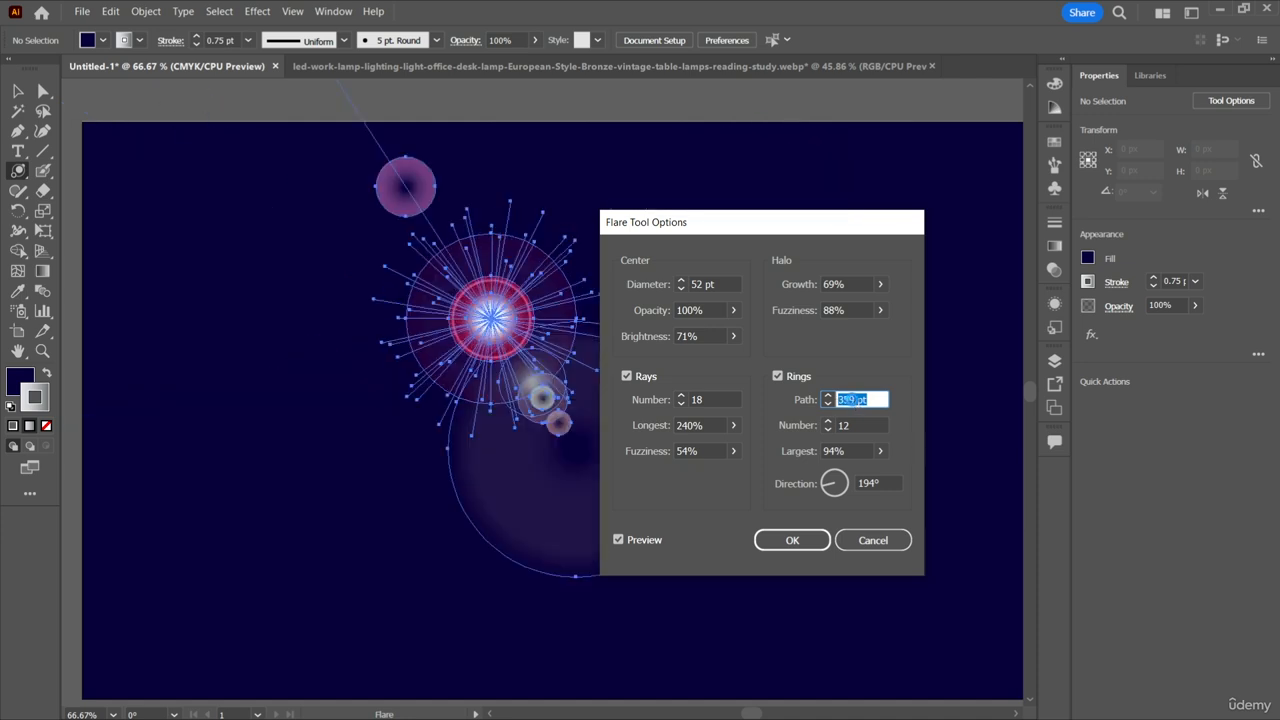
{"action": "scroll", "coordinate": [852, 402], "scroll_direction": "down", "scroll_amount": 3}
{"action": "scroll", "coordinate": [774, 278], "scroll_direction": "down", "scroll_amount": 2}
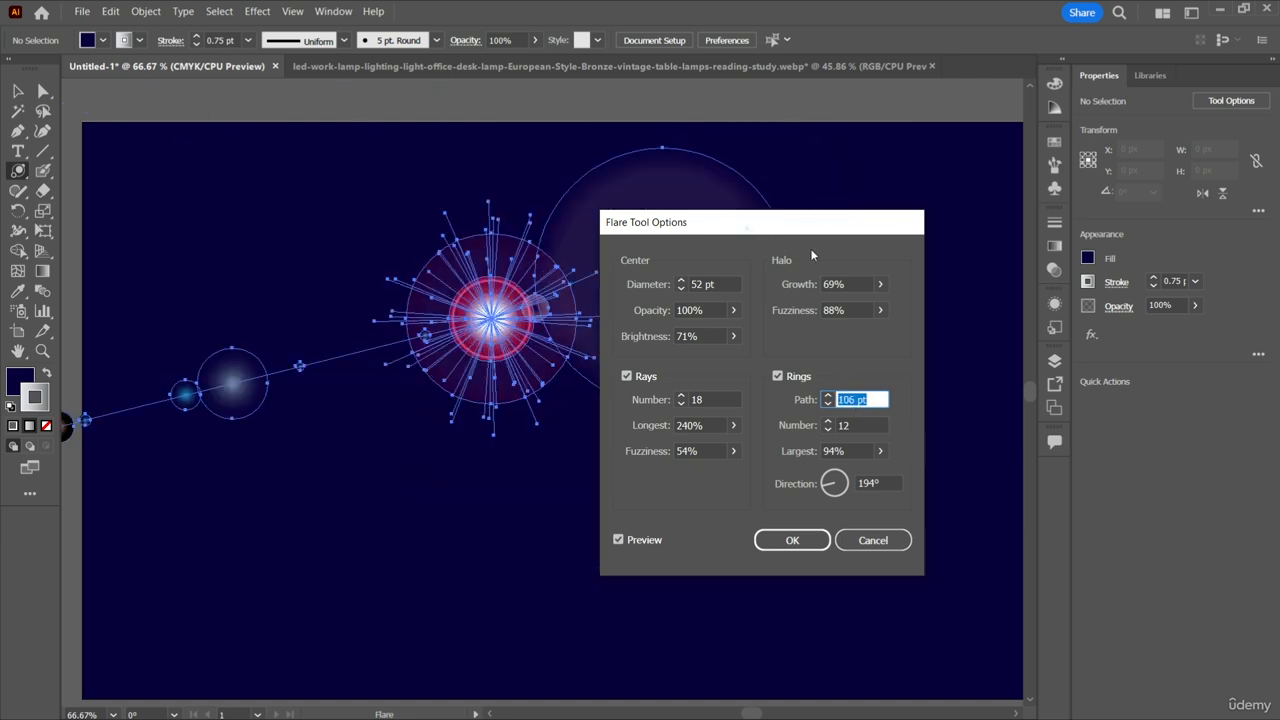
{"action": "left_click_drag", "start_coordinate": [808, 222], "coordinate": [995, 236]}
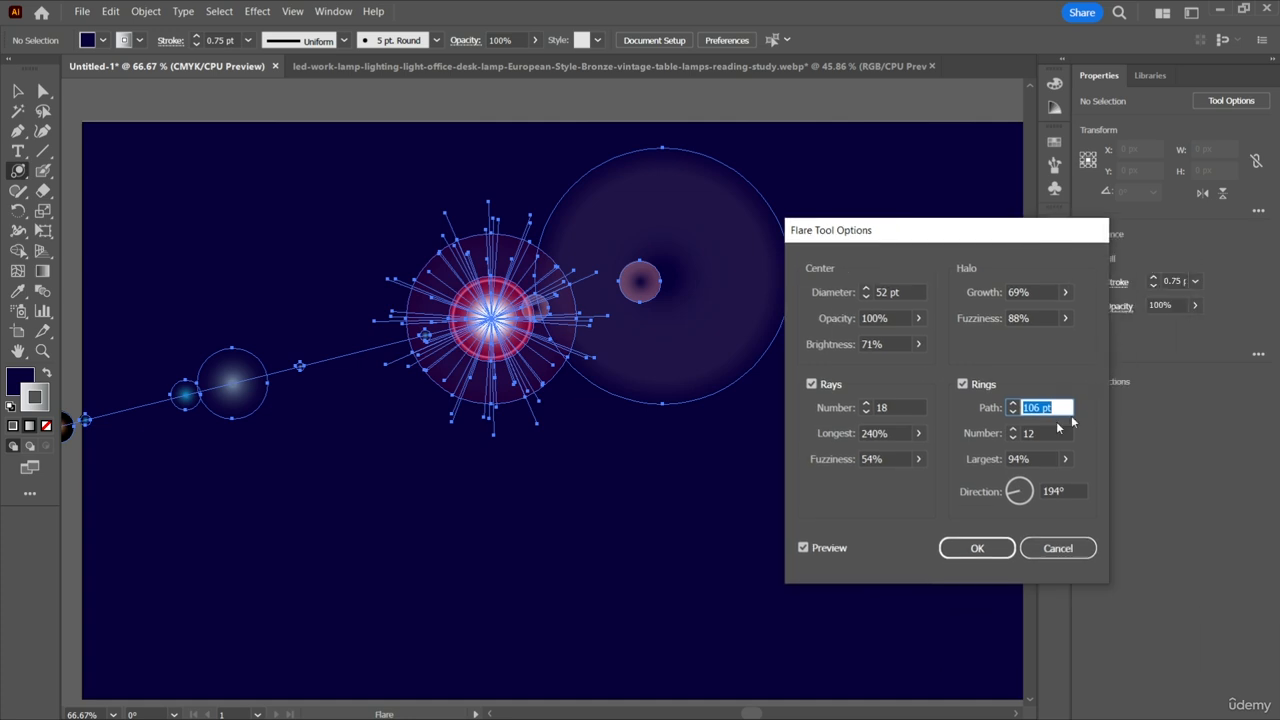
Increase the flare's number of rings to 18.
{"action": "left_click", "coordinate": [1030, 433]}
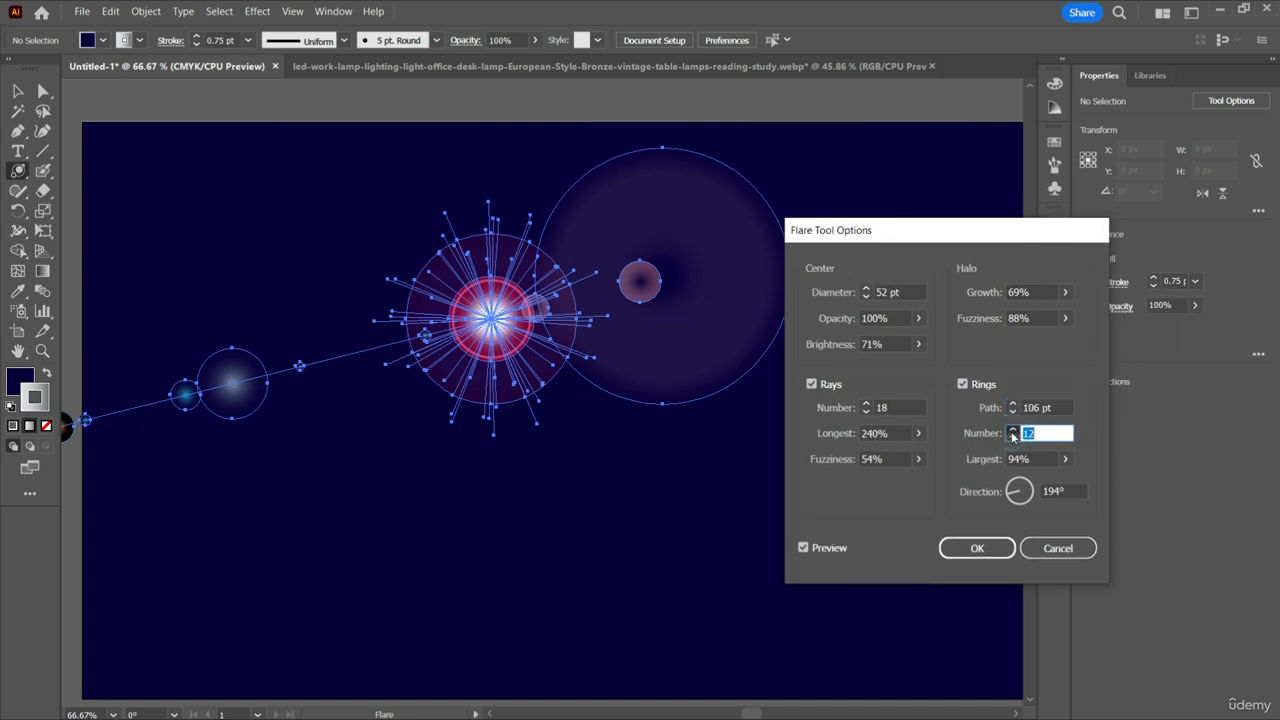
{"action": "left_click", "coordinate": [1012, 429]}
{"action": "left_click", "coordinate": [1012, 429]}
{"action": "left_click", "coordinate": [1012, 429]}
{"action": "left_click", "coordinate": [1012, 429]}
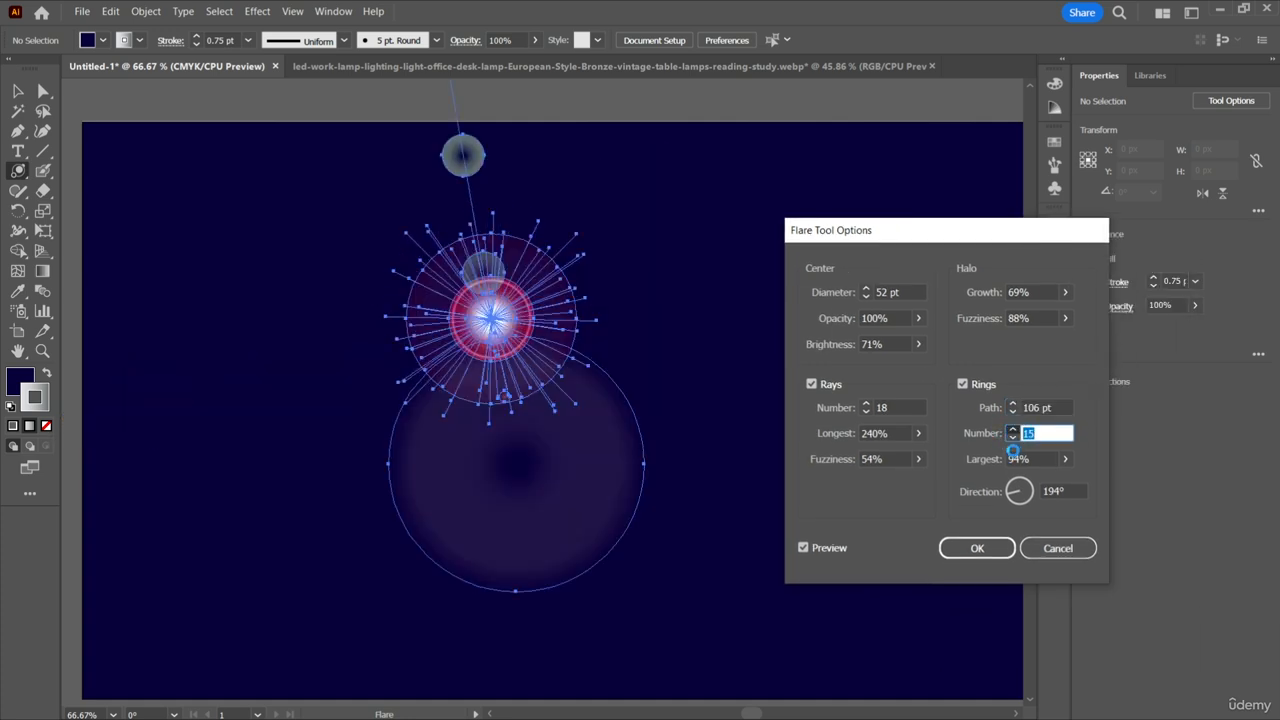
{"action": "key", "text": "Up"}
{"action": "key", "text": "Up"}
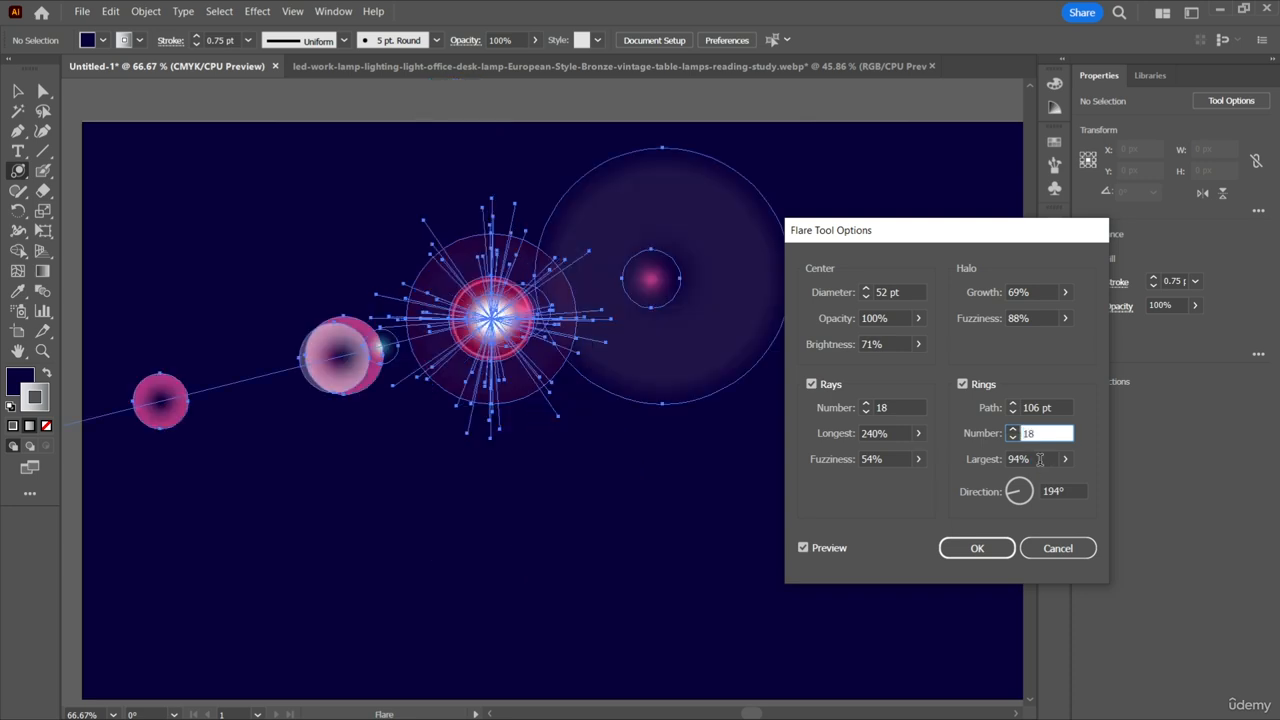
Try the largest ring size down to 28% and set it to 61%.
{"action": "left_click", "coordinate": [1040, 459]}
{"action": "scroll", "coordinate": [1039, 461], "scroll_direction": "down", "scroll_amount": 3}
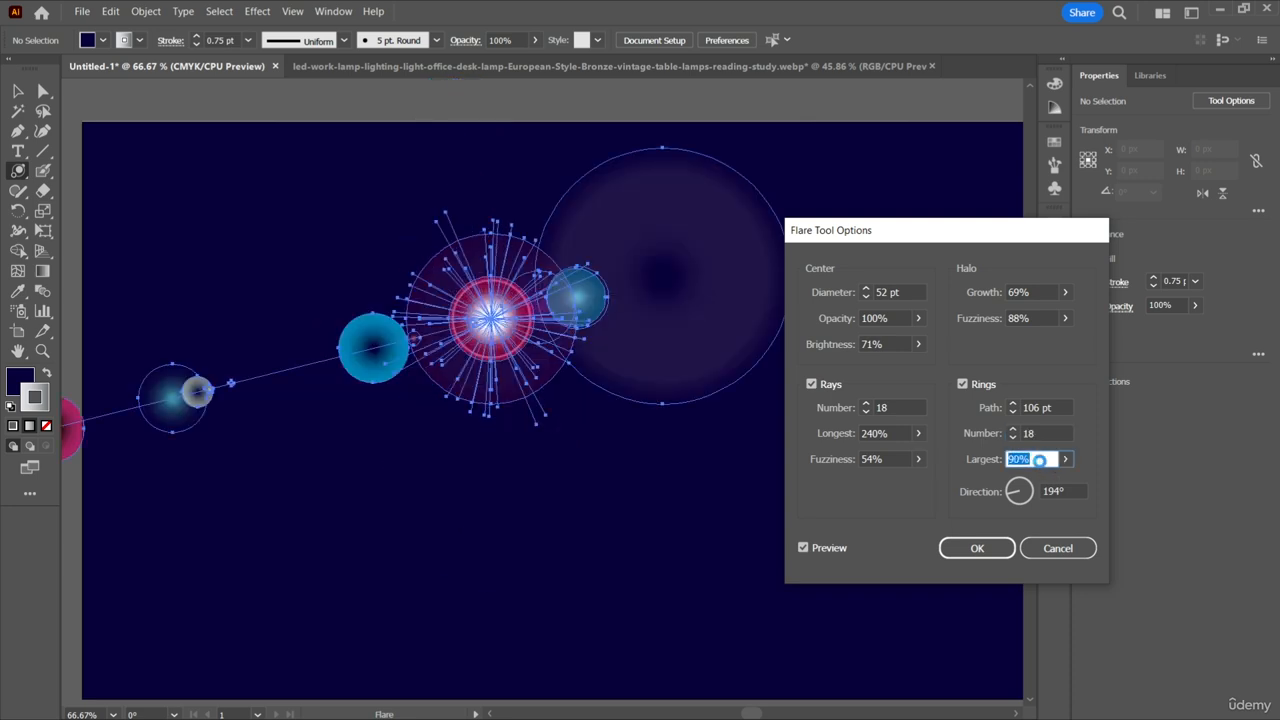
{"action": "scroll", "coordinate": [1040, 462], "scroll_direction": "down", "scroll_amount": 15}
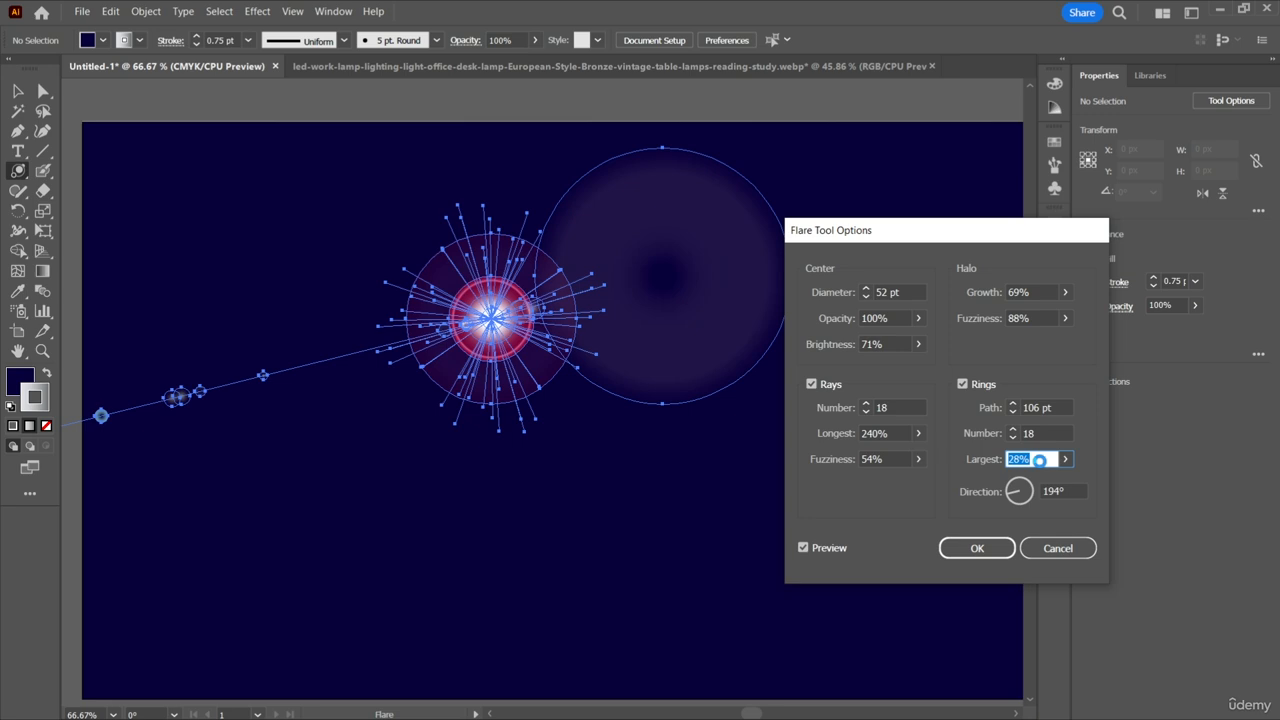
{"action": "scroll", "coordinate": [1039, 460], "scroll_direction": "down", "scroll_amount": 15}
{"action": "scroll", "coordinate": [1039, 460], "scroll_direction": "up", "scroll_amount": 10}
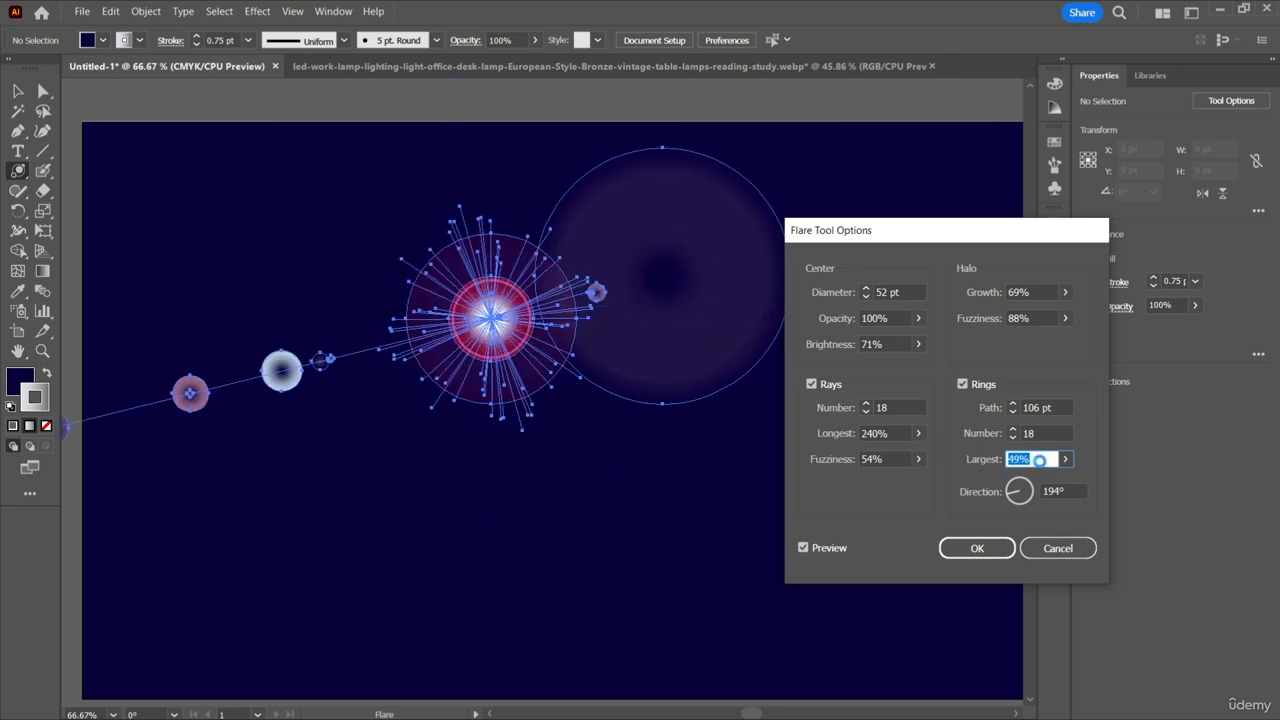
{"action": "scroll", "coordinate": [1040, 462], "scroll_direction": "up", "scroll_amount": 3}
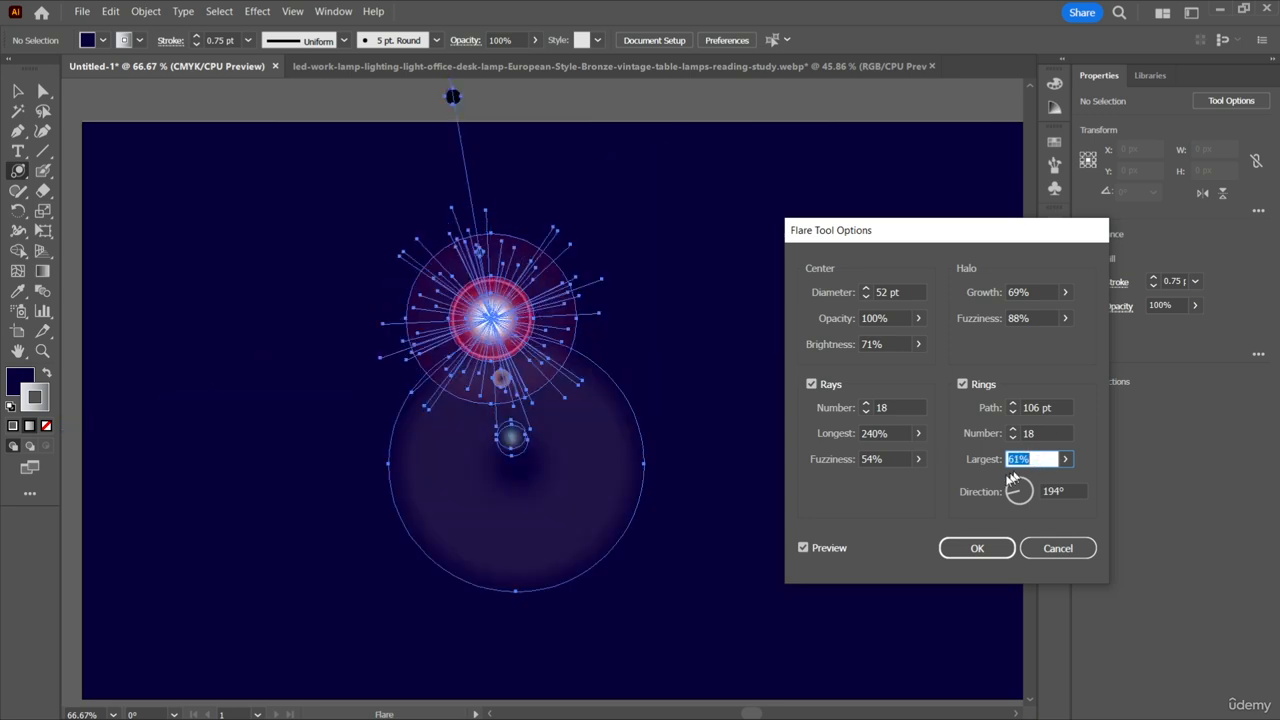
Set the direction of the flare's rings to 279° and create the flare with these options.
{"action": "left_click_drag", "start_coordinate": [1012, 494], "coordinate": [1037, 499]}
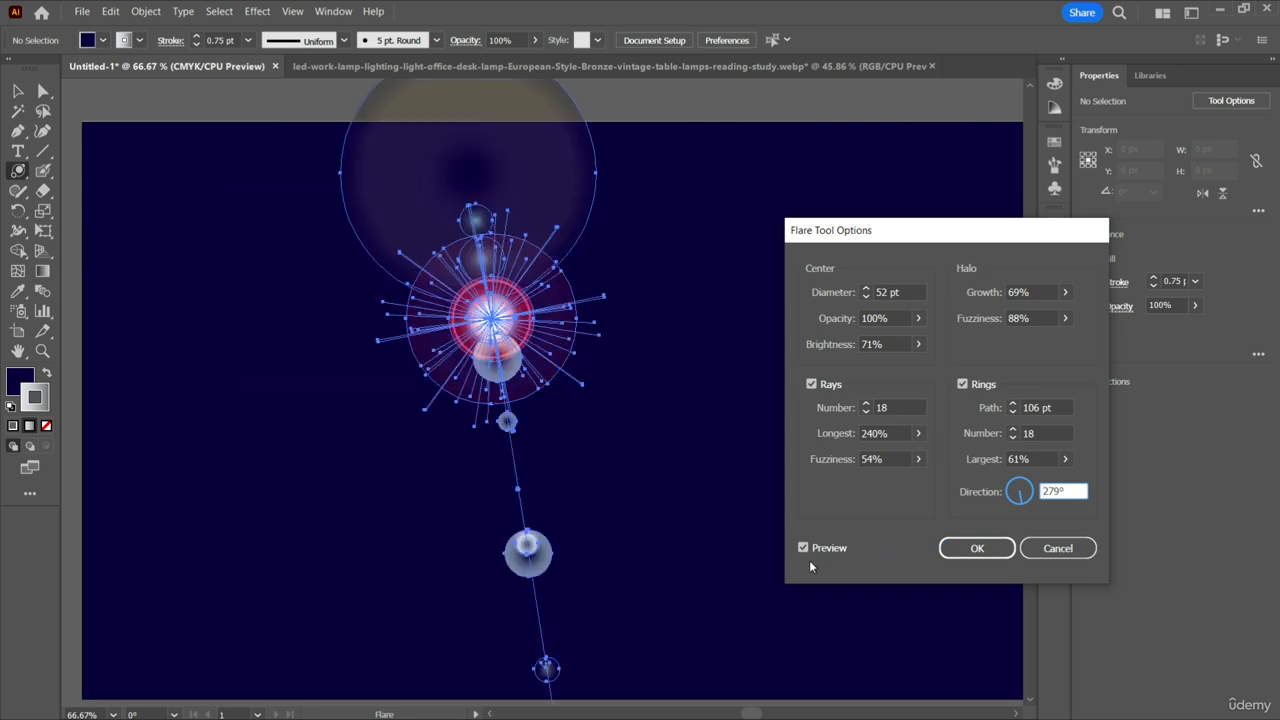
{"action": "left_click", "coordinate": [964, 560]}
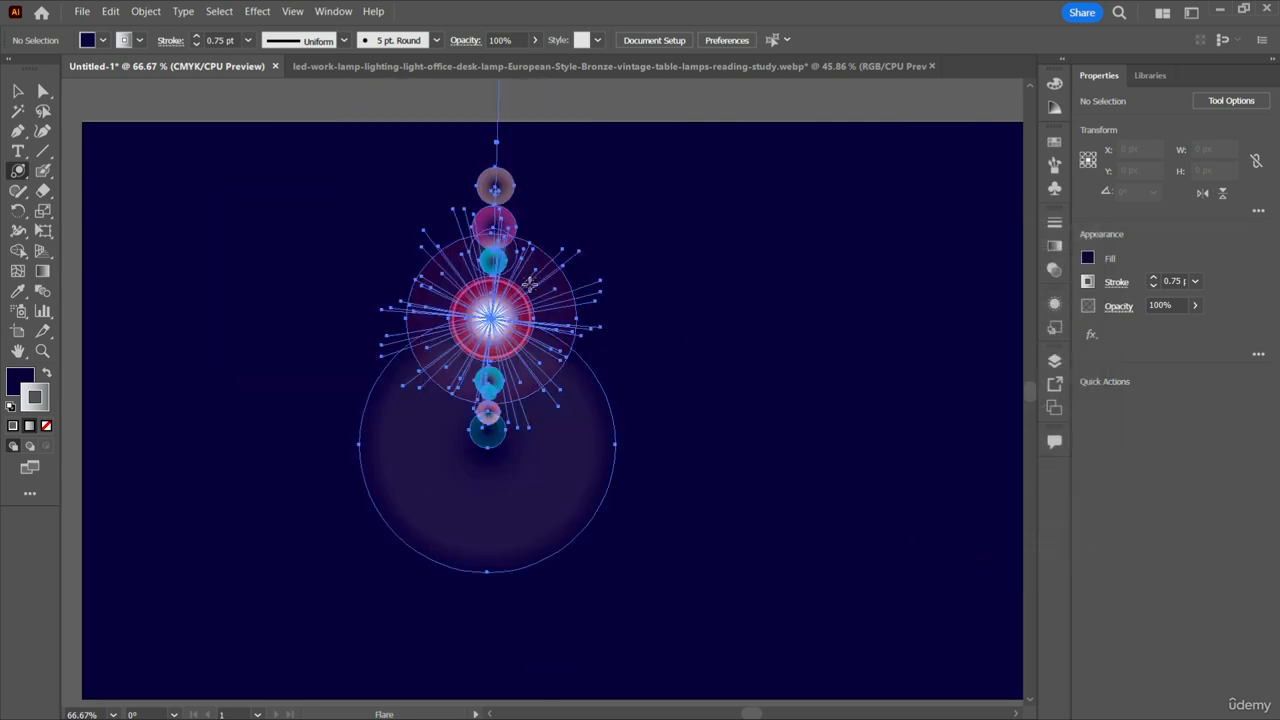
Rotate the flare to about 288° so its ring path runs diagonally up to the right.
{"action": "scroll", "coordinate": [580, 262], "scroll_direction": "up", "scroll_amount": 10}
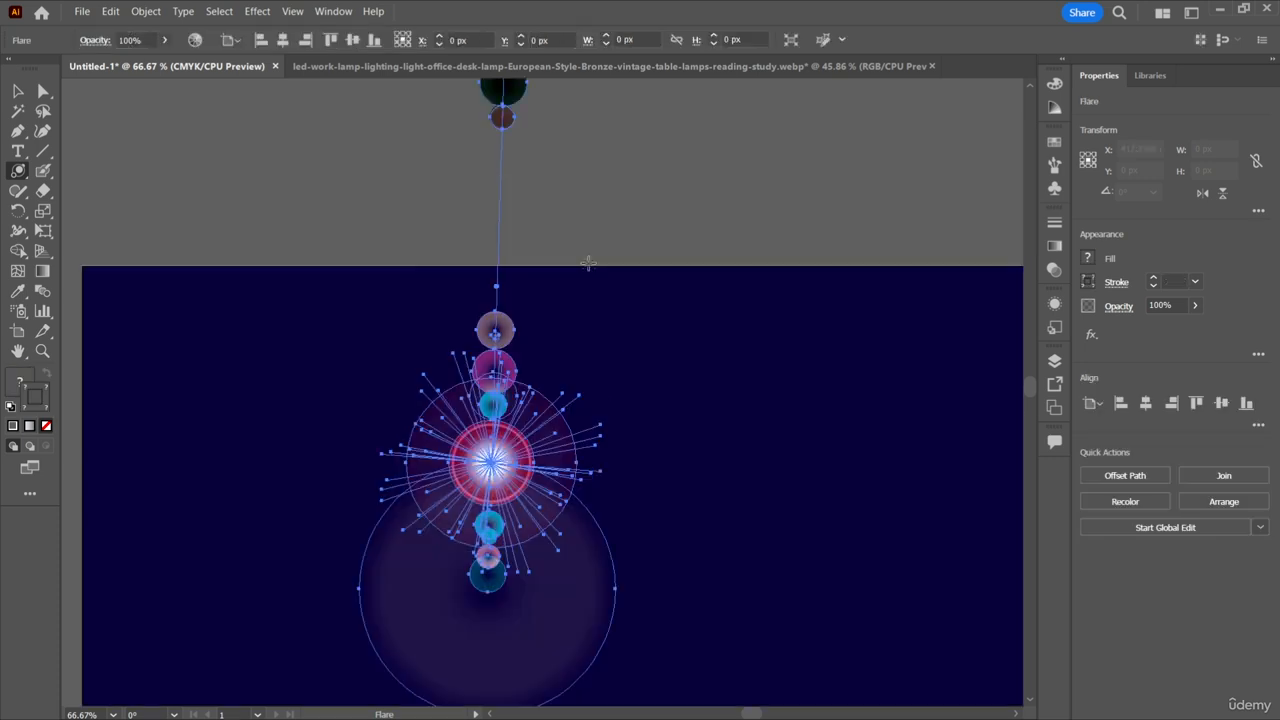
{"action": "scroll", "coordinate": [592, 267], "scroll_direction": "down", "scroll_amount": 9}
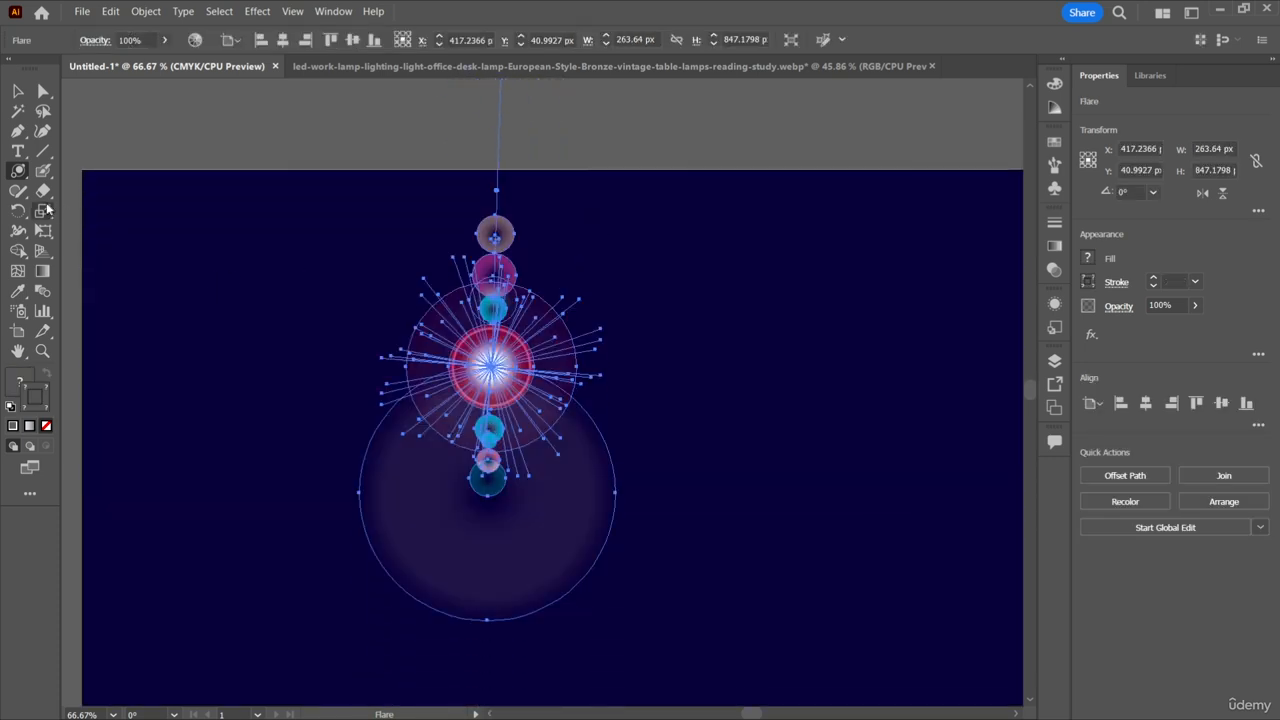
{"action": "key", "text": "r"}
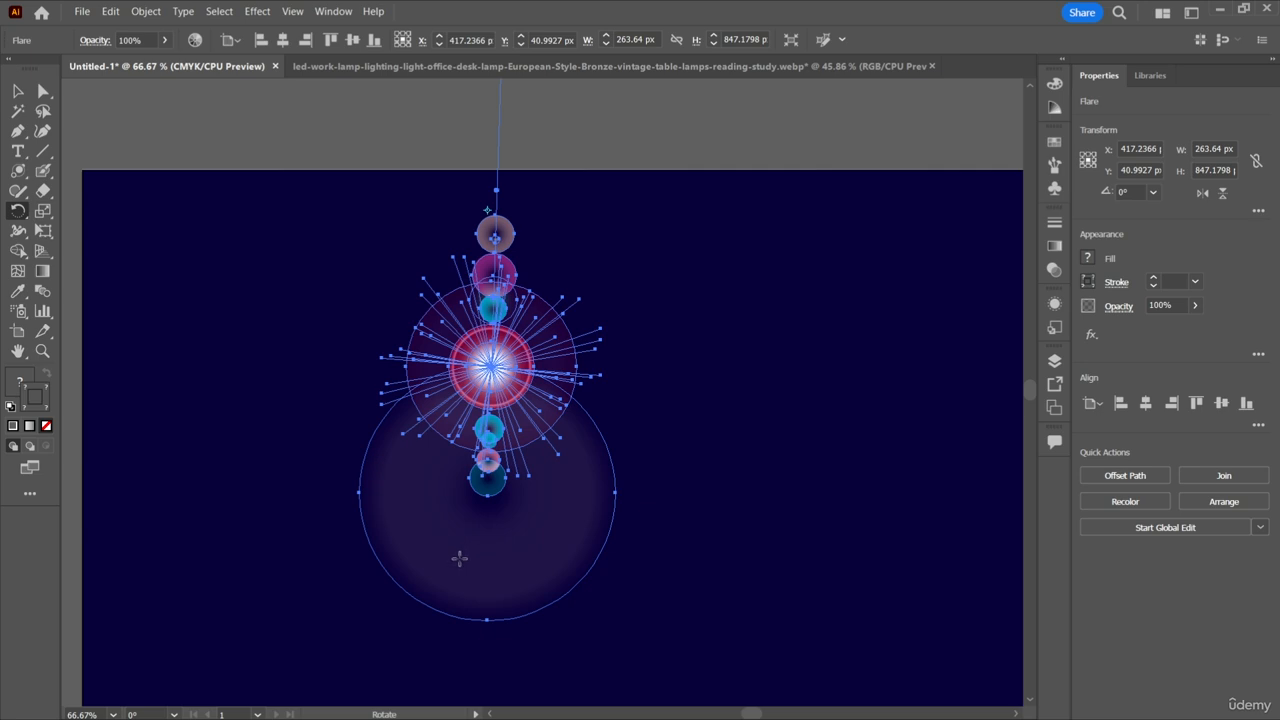
{"action": "left_click_drag", "start_coordinate": [459, 558], "coordinate": [604, 290]}
Move the rotated flare down and right onto the dark rectangle, to about X 514 px, Y 261 px, and deselect everything.
{"action": "key", "text": "v"}
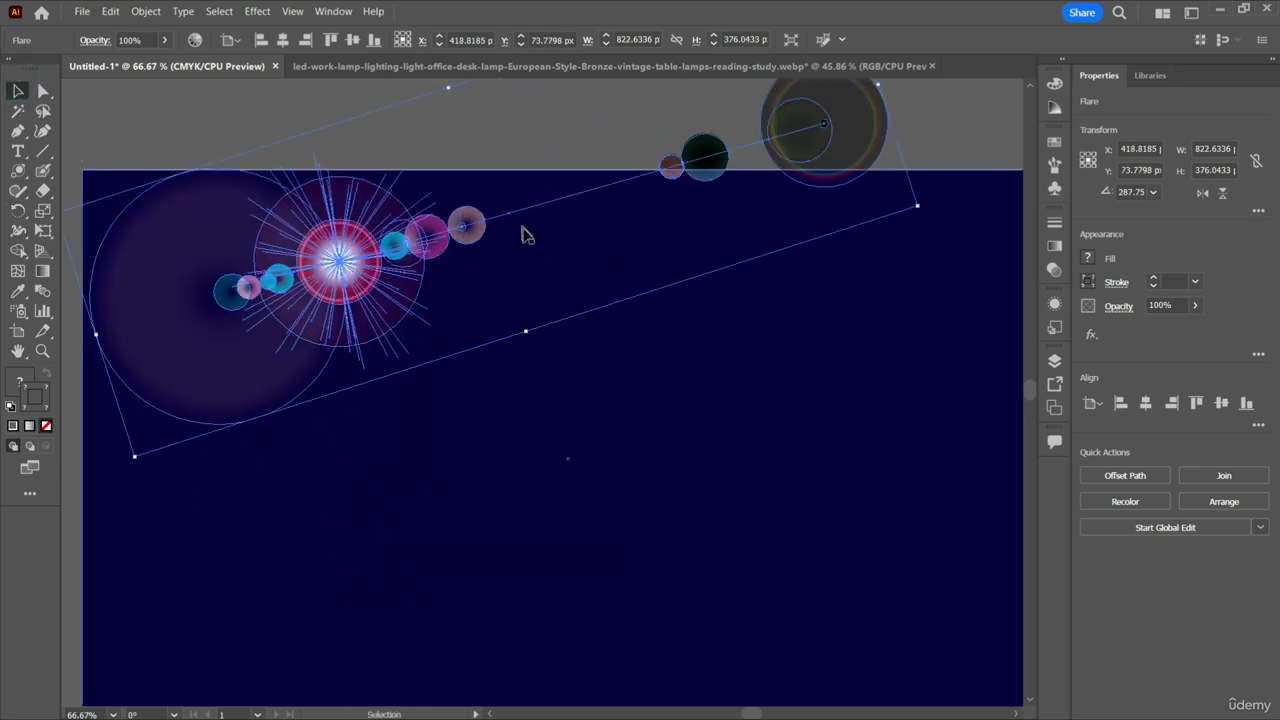
{"action": "mouse_move", "coordinate": [522, 234]}
{"action": "left_mouse_down"}
{"action": "mouse_move", "coordinate": [525, 337]}
{"action": "mouse_move", "coordinate": [509, 258]}
{"action": "mouse_move", "coordinate": [520, 233]}
{"action": "left_mouse_up"}
{"action": "left_click", "coordinate": [345, 265]}
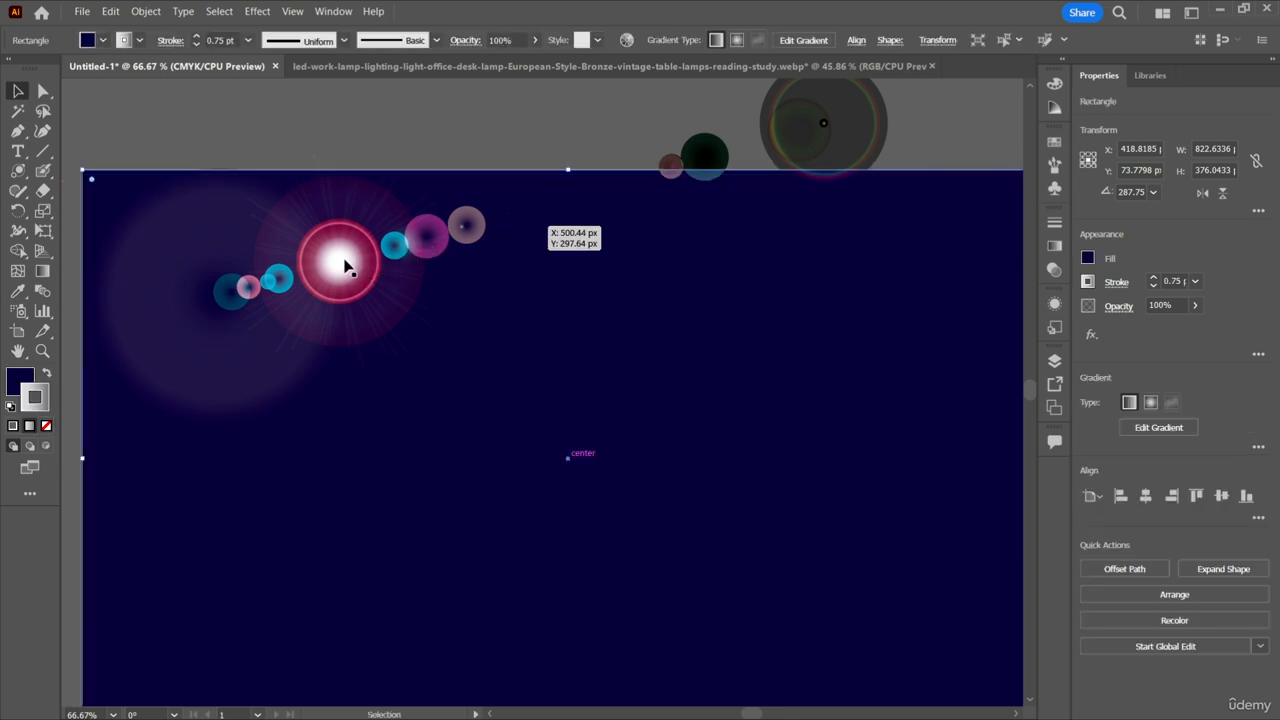
{"action": "left_click_drag", "start_coordinate": [345, 265], "coordinate": [437, 450]}
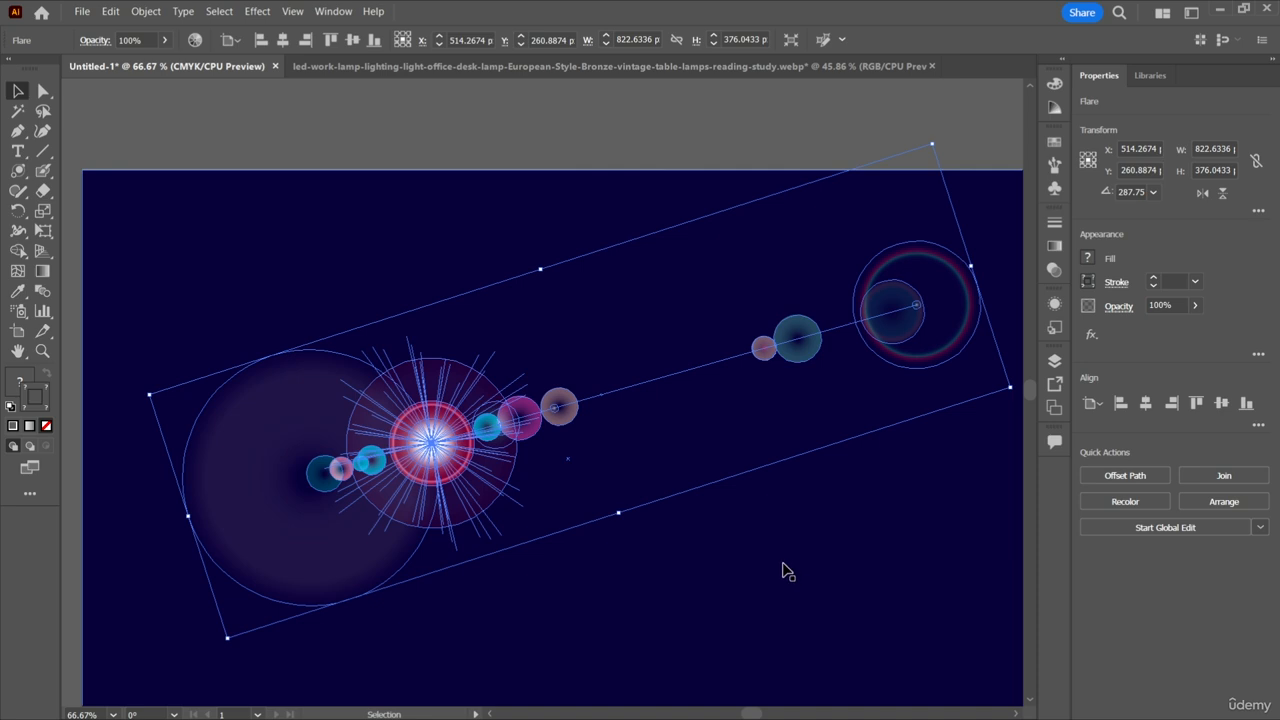
{"action": "left_click", "coordinate": [783, 571]}
{"action": "scroll", "coordinate": [783, 480], "scroll_direction": "down", "scroll_amount": 2}
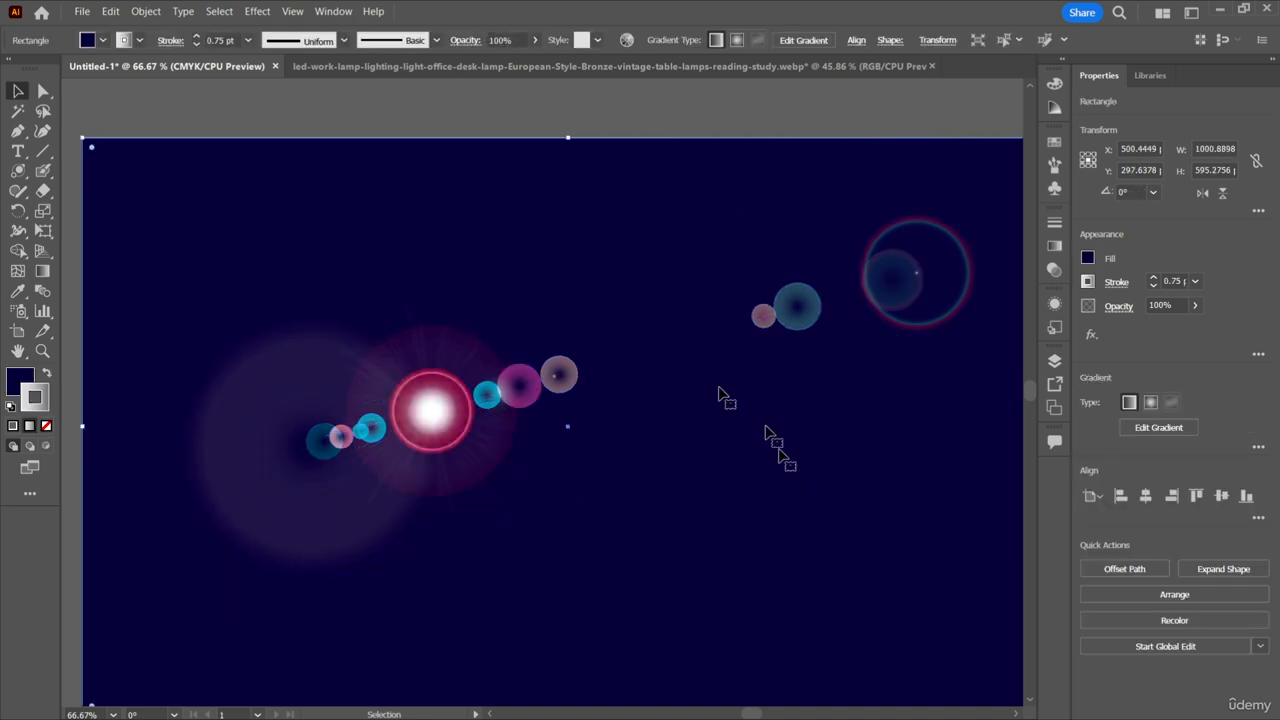
{"action": "scroll", "coordinate": [718, 388], "scroll_direction": "down", "scroll_amount": 1}
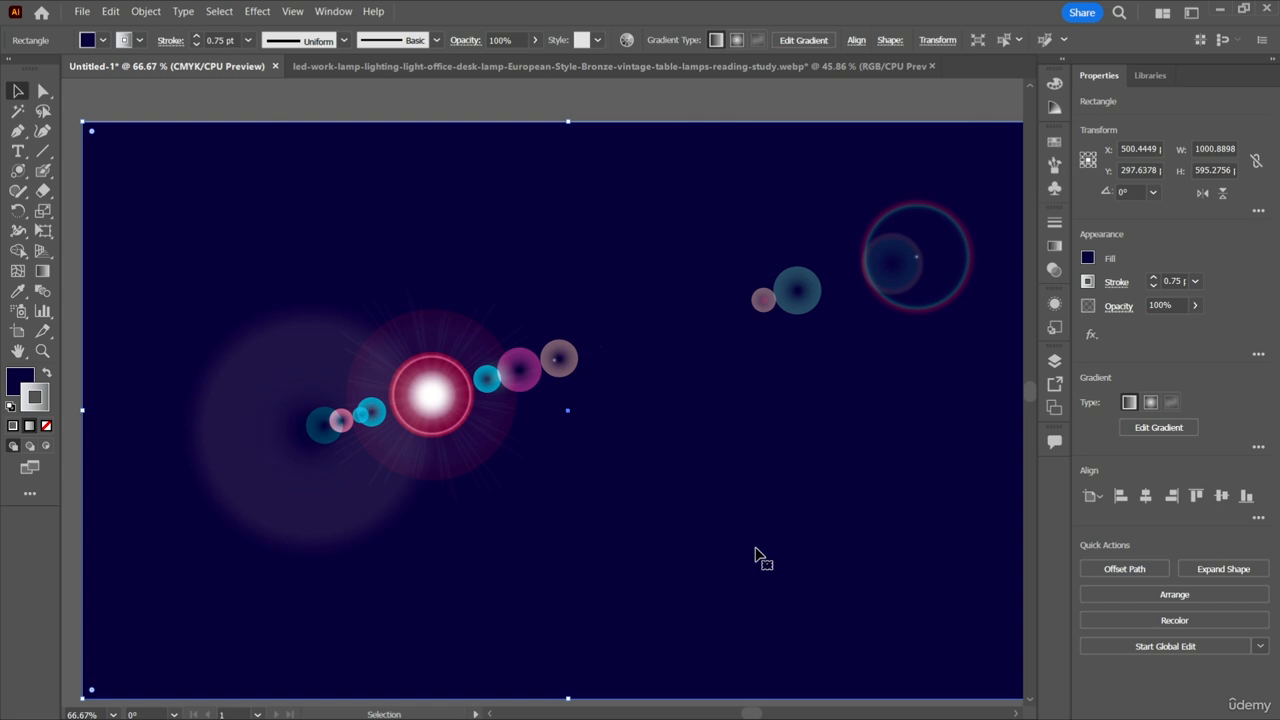
{"action": "left_click", "coordinate": [71, 637]}
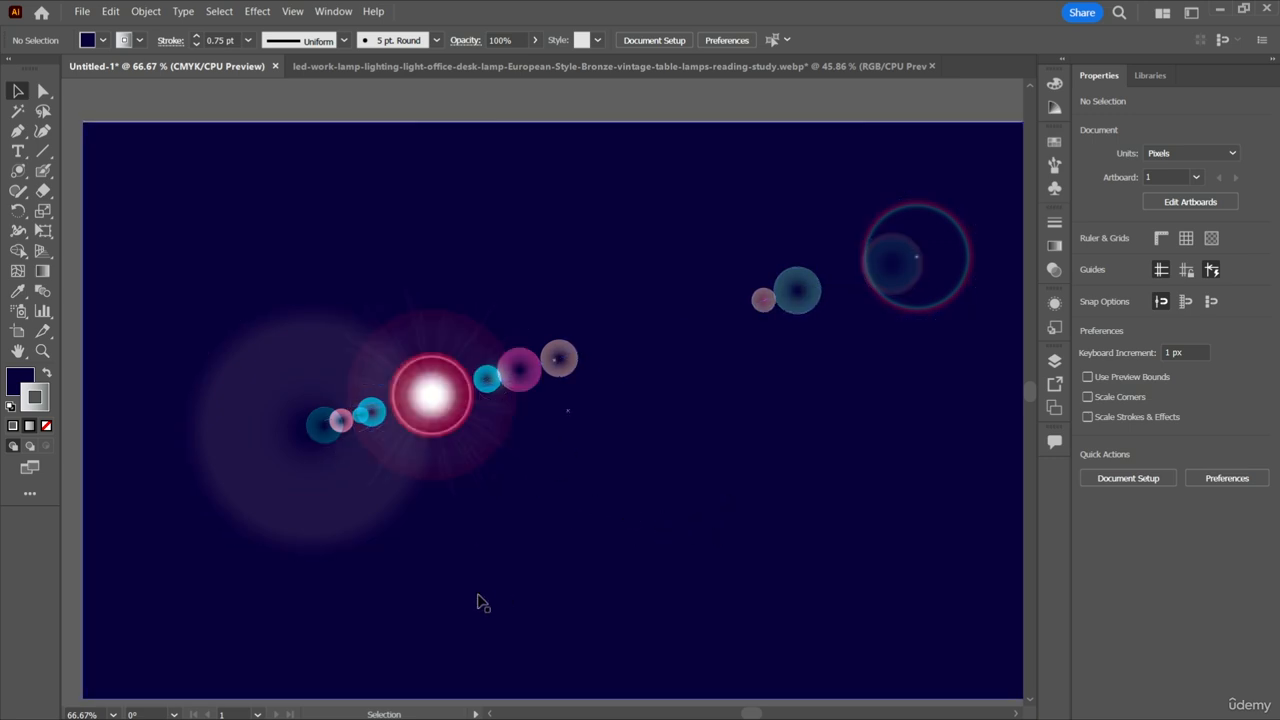
Delete the rotated flare and create a new flare with the existing options on the left half of the dark rectangle.
{"action": "left_click", "coordinate": [323, 492]}
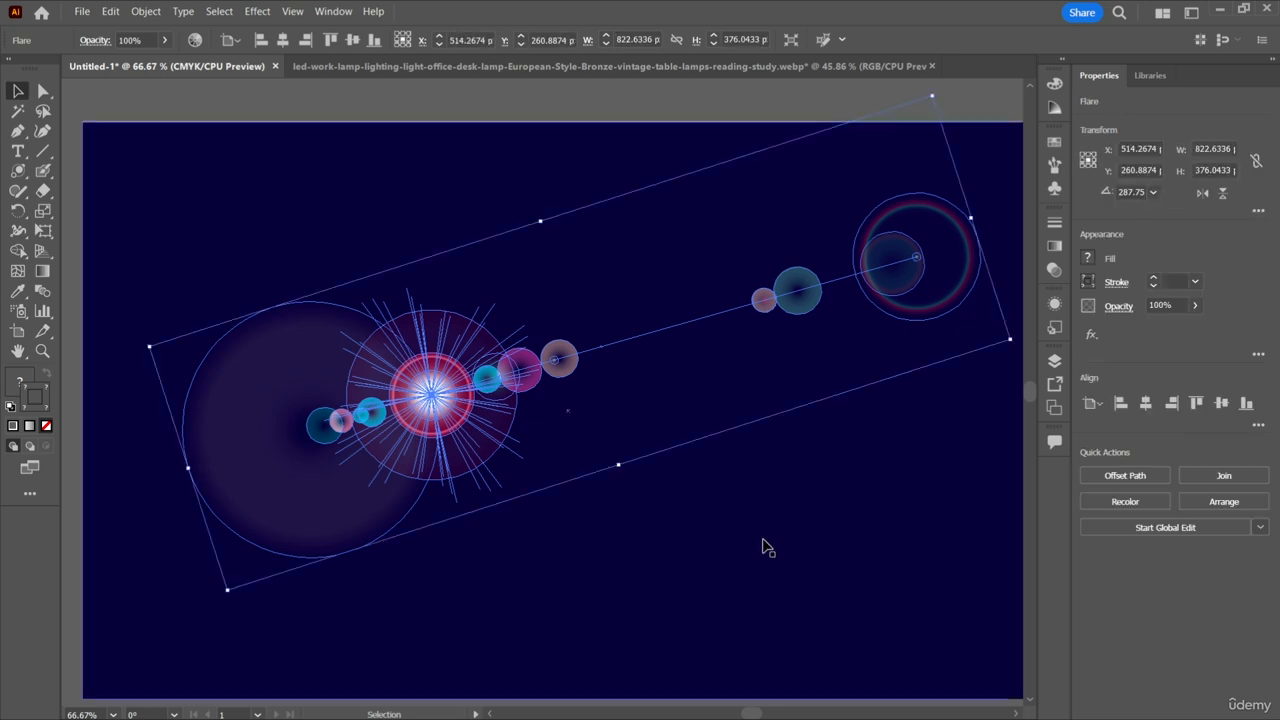
{"action": "key", "text": "Delete"}
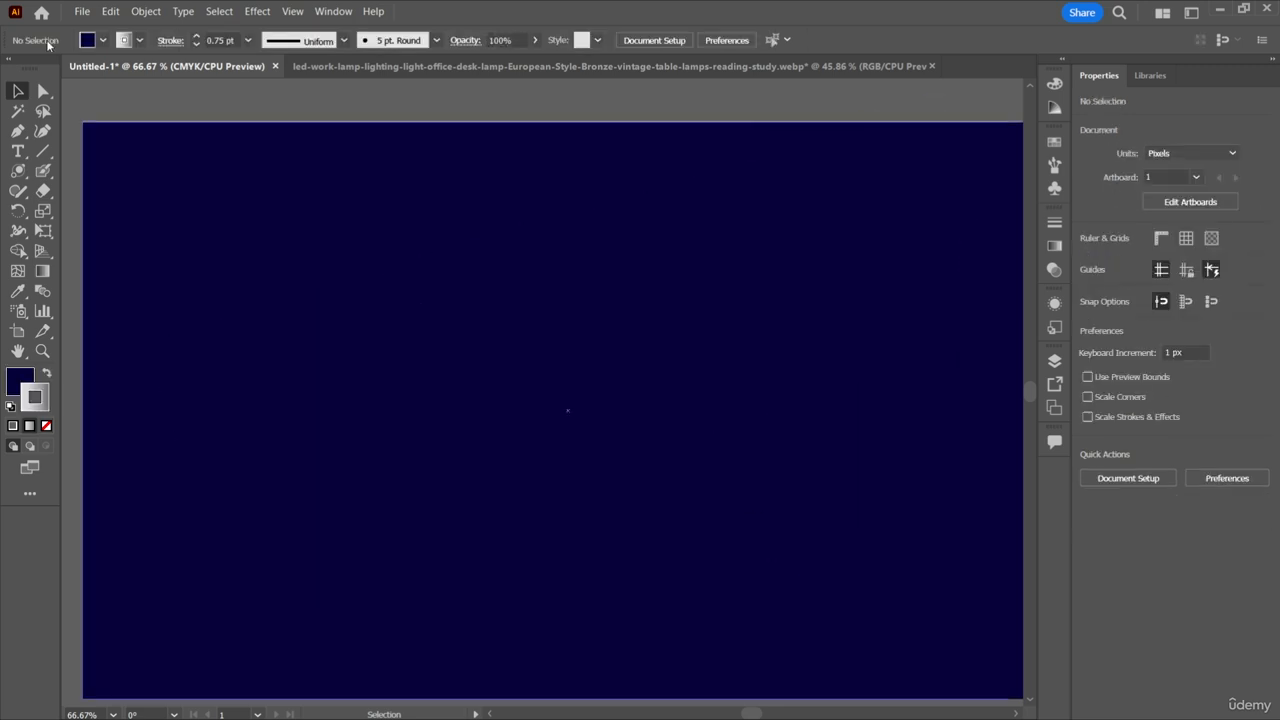
{"action": "left_click", "coordinate": [18, 170]}
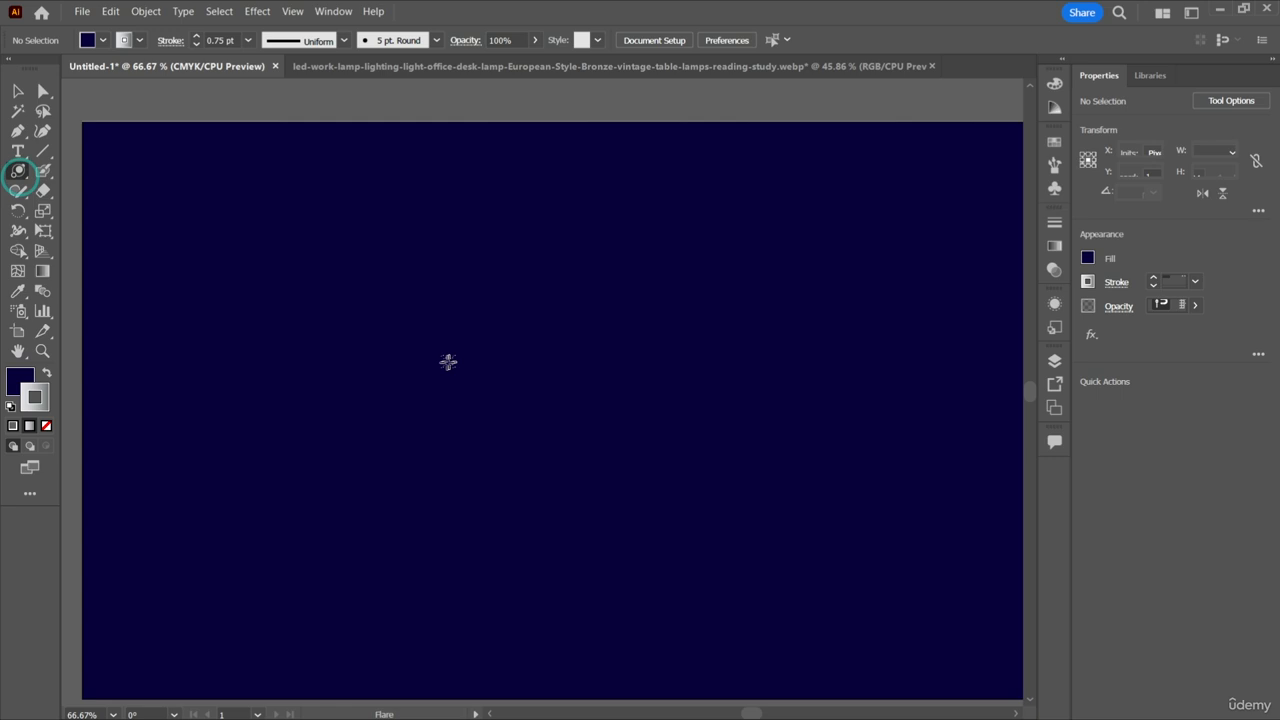
{"action": "left_click", "coordinate": [336, 372]}
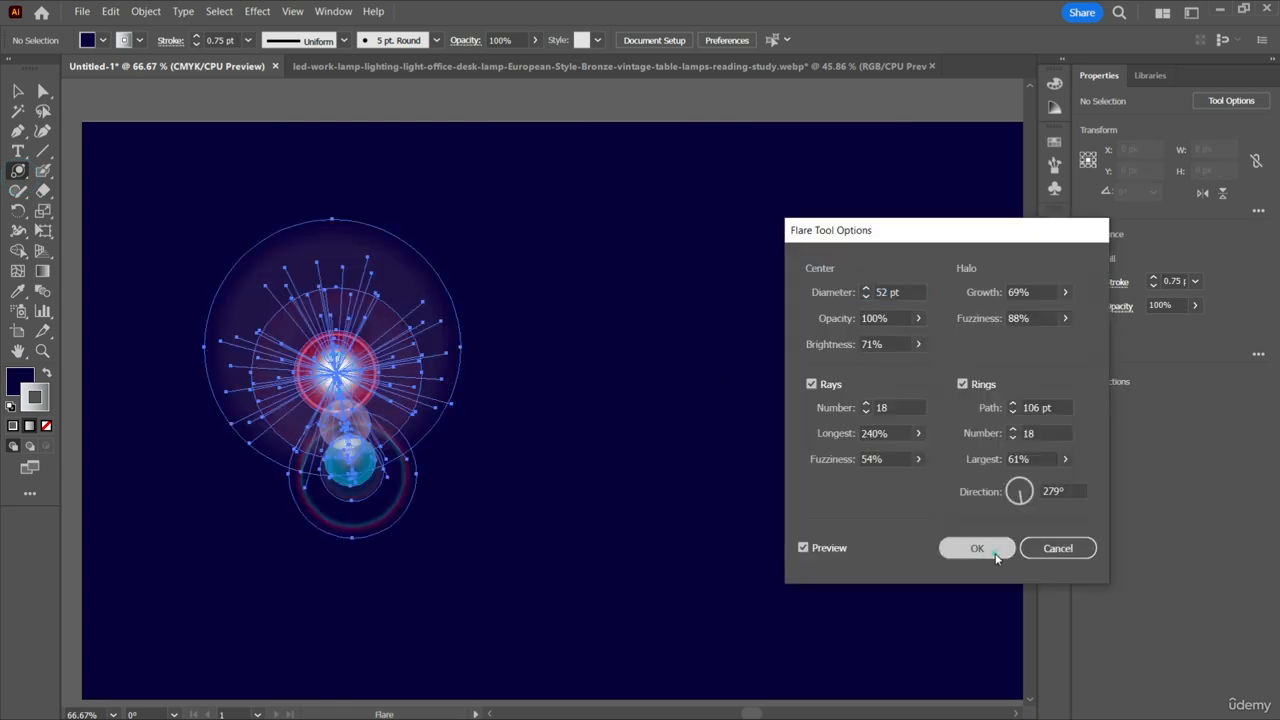
{"action": "left_click", "coordinate": [995, 549]}
Shrink the new flare to about 107 × 133 px and place it at about X 434 px, Y 293 px.
{"action": "left_click", "coordinate": [18, 90]}
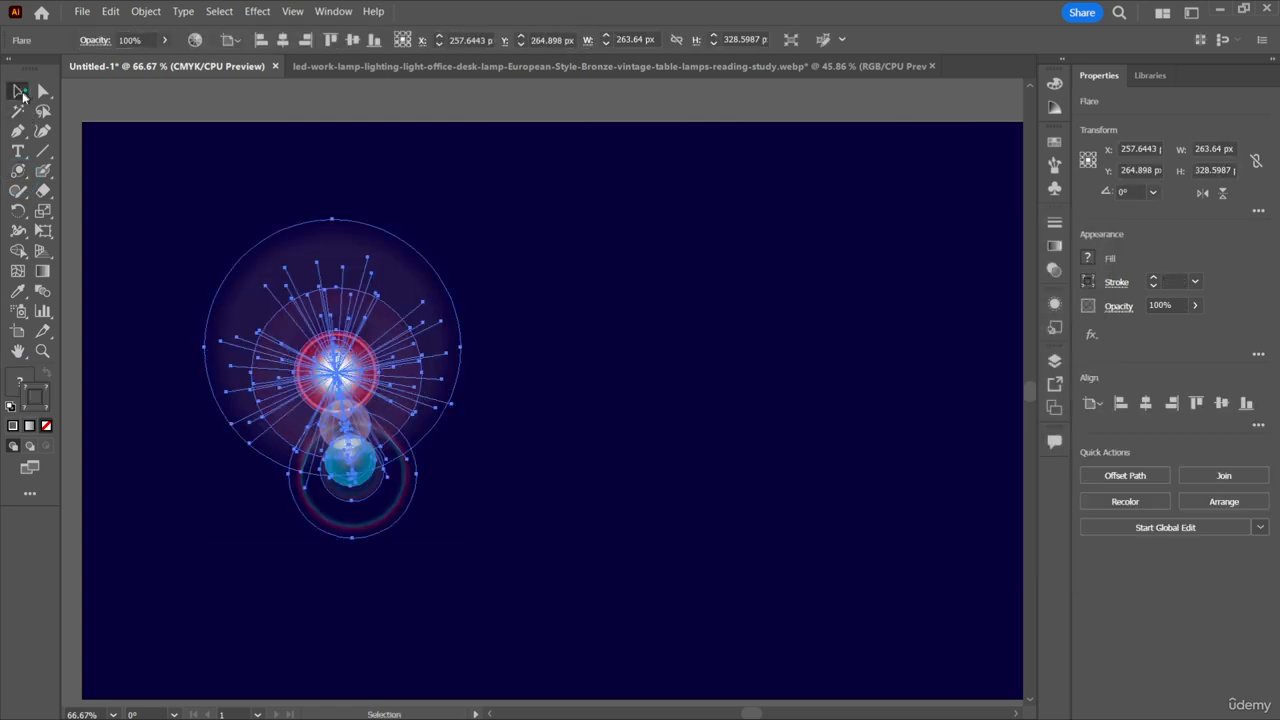
{"action": "left_click_drag", "start_coordinate": [358, 379], "coordinate": [699, 388]}
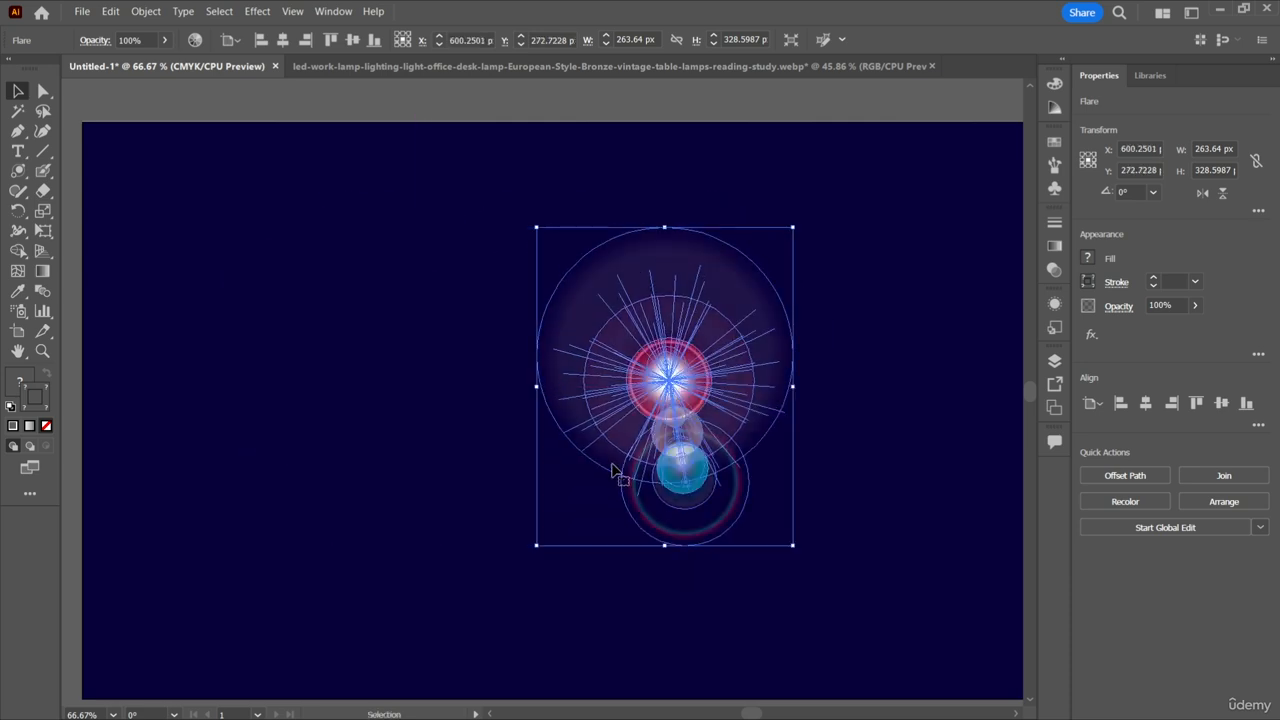
{"action": "left_click_drag", "start_coordinate": [792, 546], "coordinate": [640, 373]}
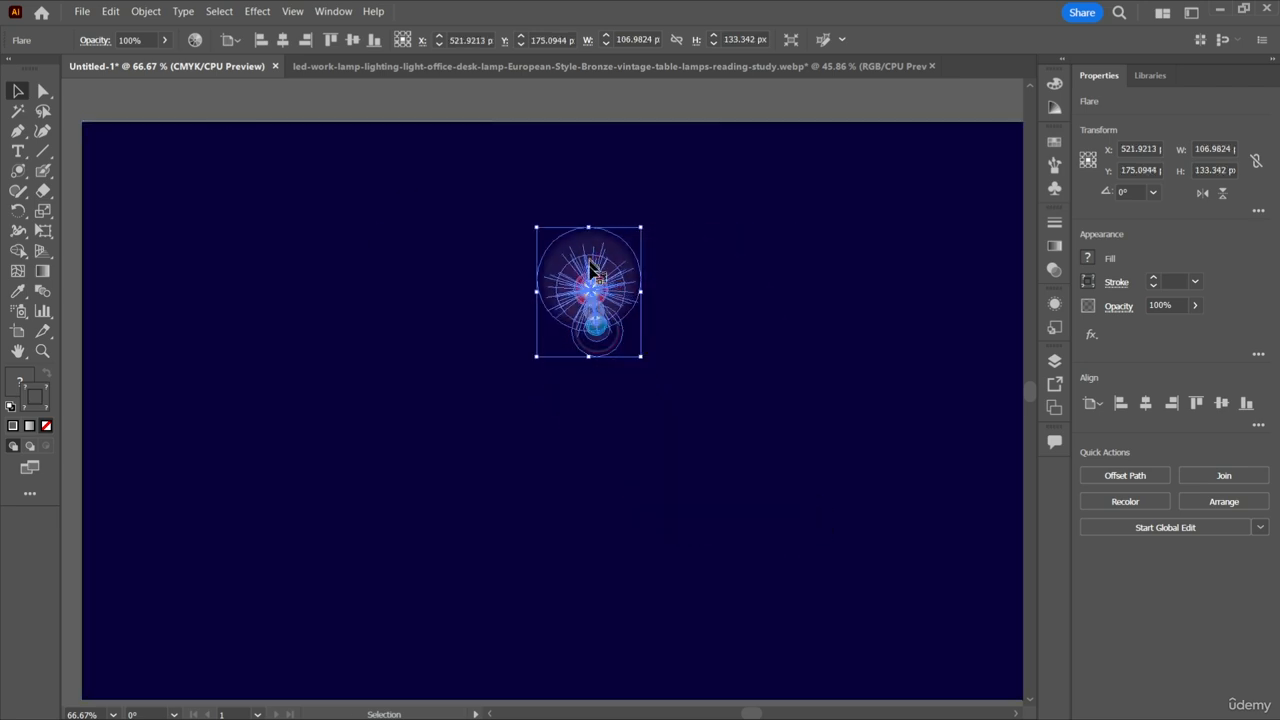
{"action": "left_click_drag", "start_coordinate": [604, 297], "coordinate": [546, 376]}
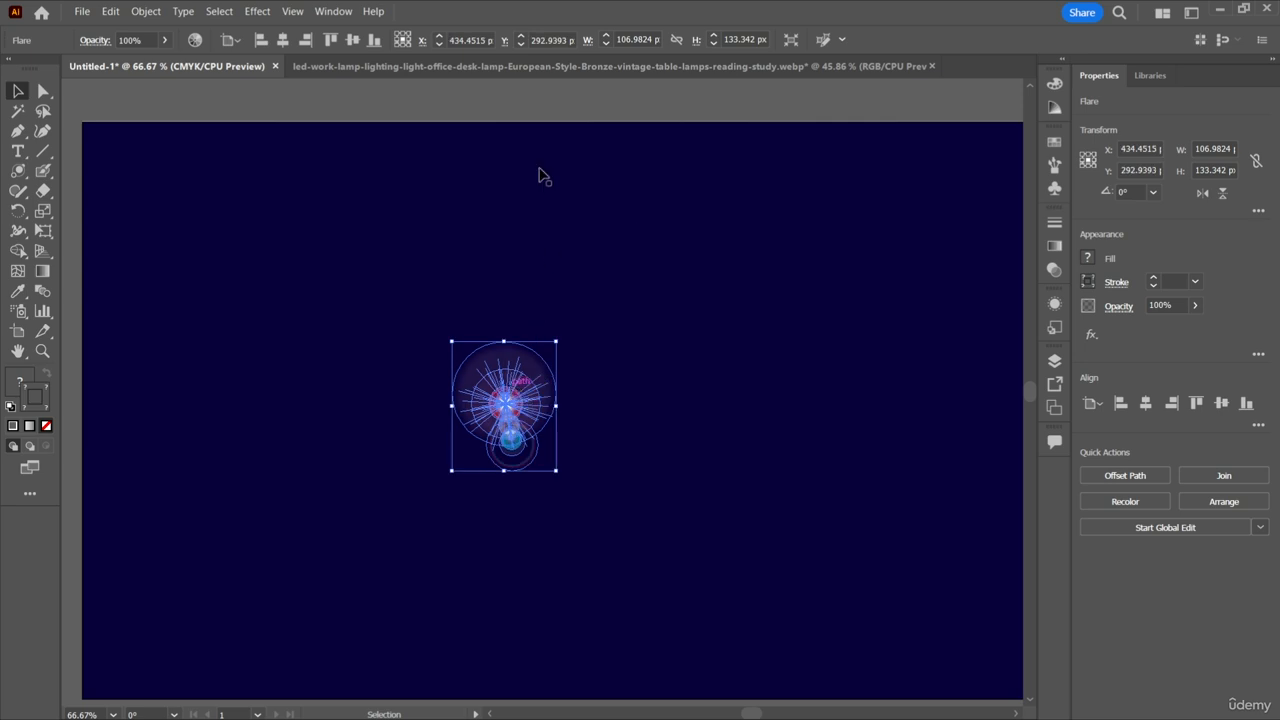
Start a Transform effect on the flare with 97% horizontal and 98% vertical scale, 2 px horizontal move and 46° rotation.
{"action": "left_click", "coordinate": [265, 14]}
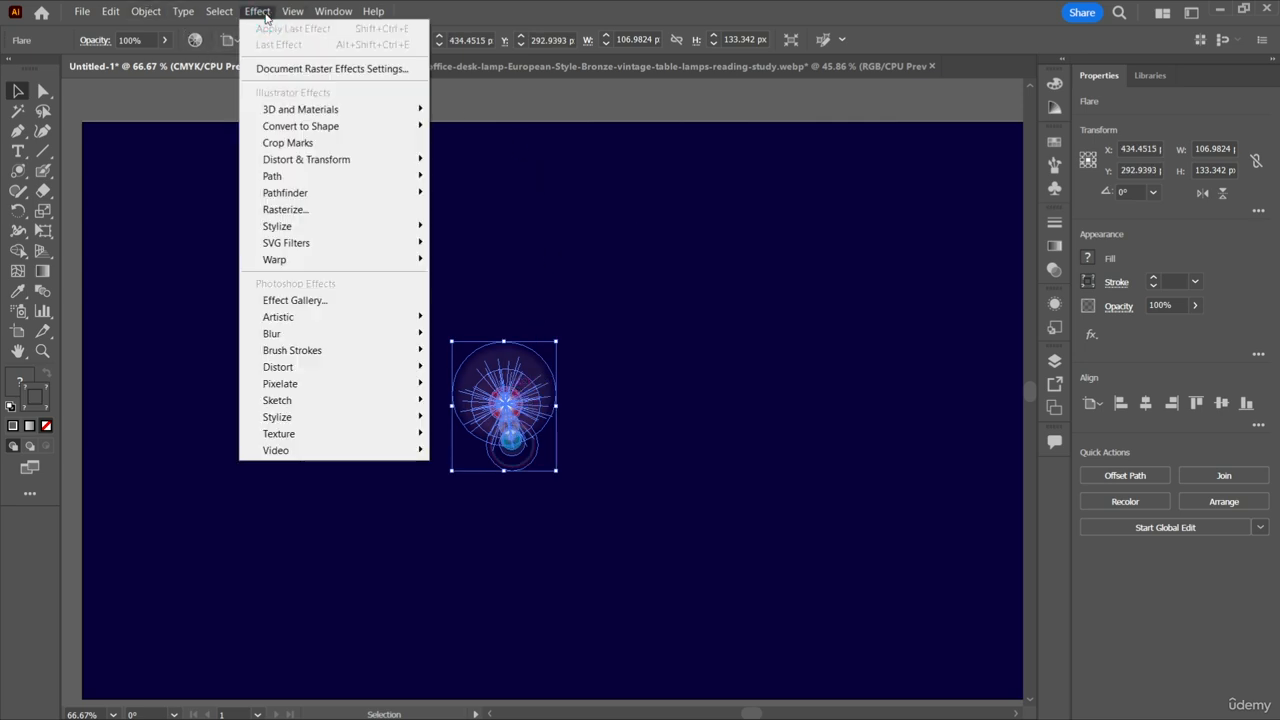
{"action": "mouse_move", "coordinate": [380, 160]}
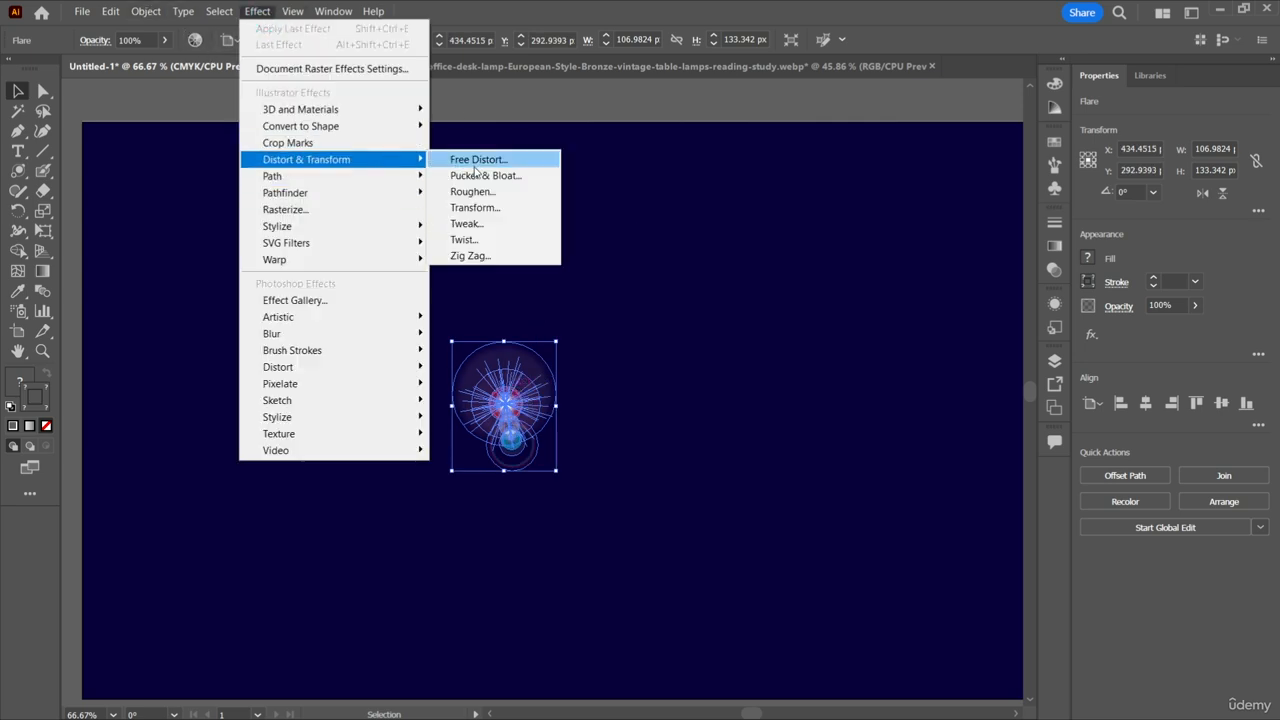
{"action": "left_click", "coordinate": [484, 209]}
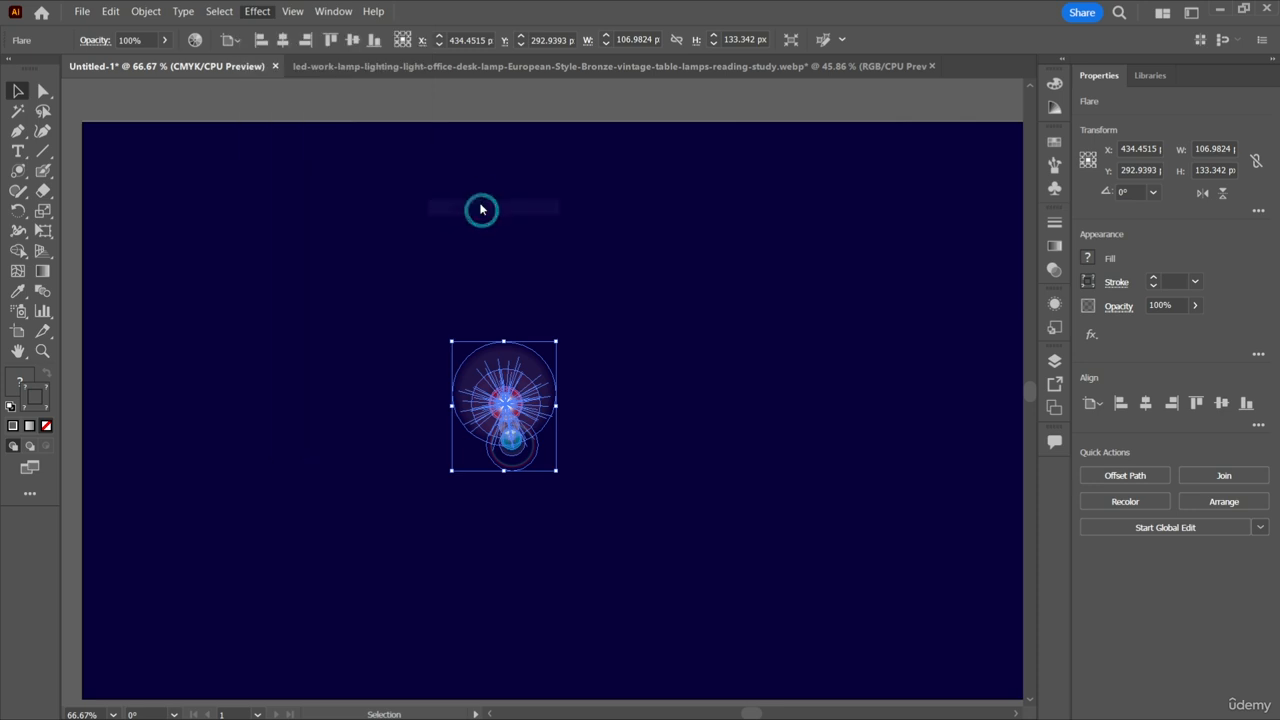
{"action": "left_click_drag", "start_coordinate": [668, 162], "coordinate": [979, 258]}
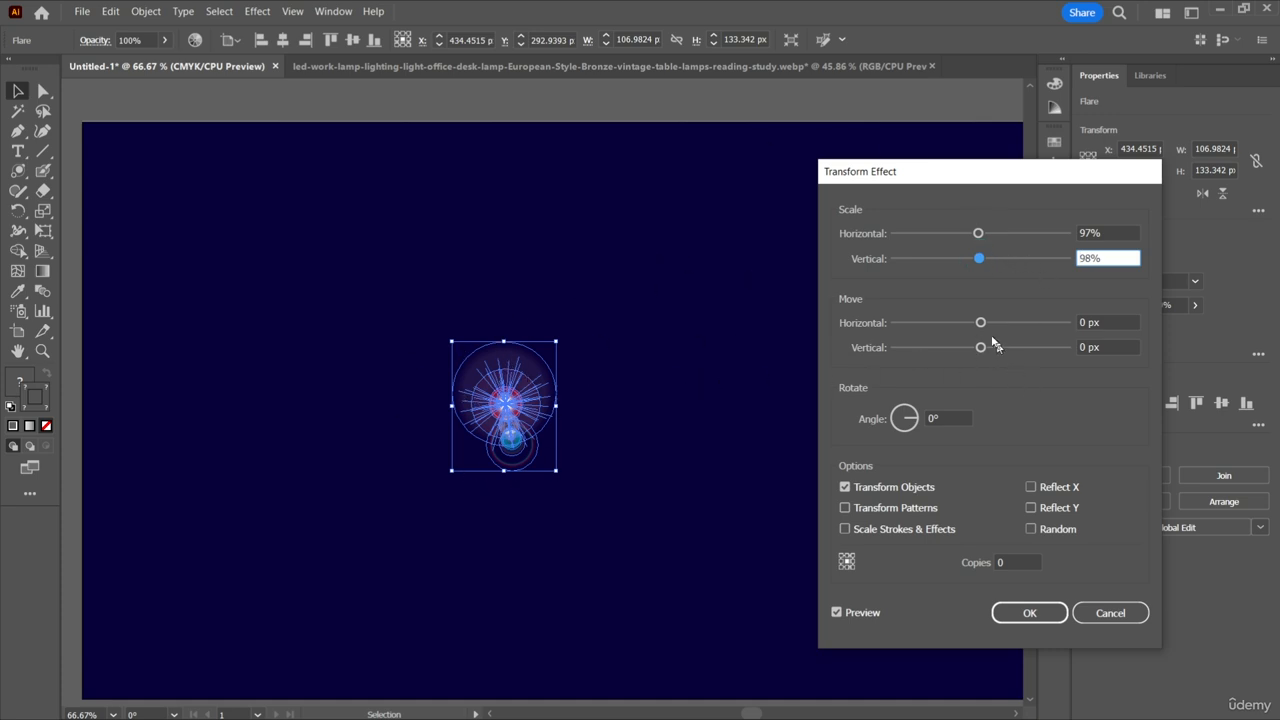
{"action": "mouse_move", "coordinate": [982, 325]}
{"action": "left_mouse_down"}
{"action": "mouse_move", "coordinate": [1071, 328]}
{"action": "mouse_move", "coordinate": [983, 328]}
{"action": "left_mouse_up"}
{"action": "mouse_move", "coordinate": [906, 416]}
{"action": "left_mouse_down"}
{"action": "mouse_move", "coordinate": [884, 424]}
{"action": "mouse_move", "coordinate": [936, 426]}
{"action": "mouse_move", "coordinate": [910, 413]}
{"action": "left_mouse_up"}
Enable Transform Patterns, Scale Strokes & Effects, Reflect X and Reflect Y for the effect, and try the Random option.
{"action": "left_click", "coordinate": [845, 508]}
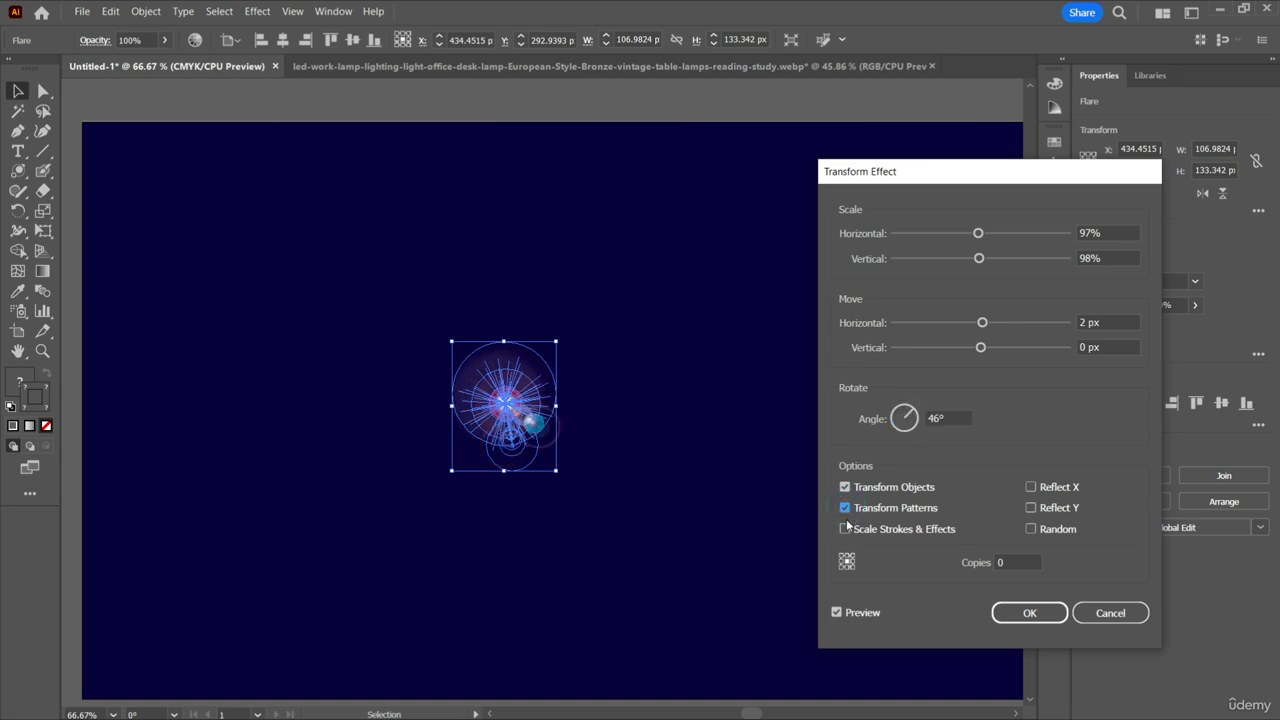
{"action": "left_click", "coordinate": [844, 529]}
{"action": "left_click", "coordinate": [1031, 487]}
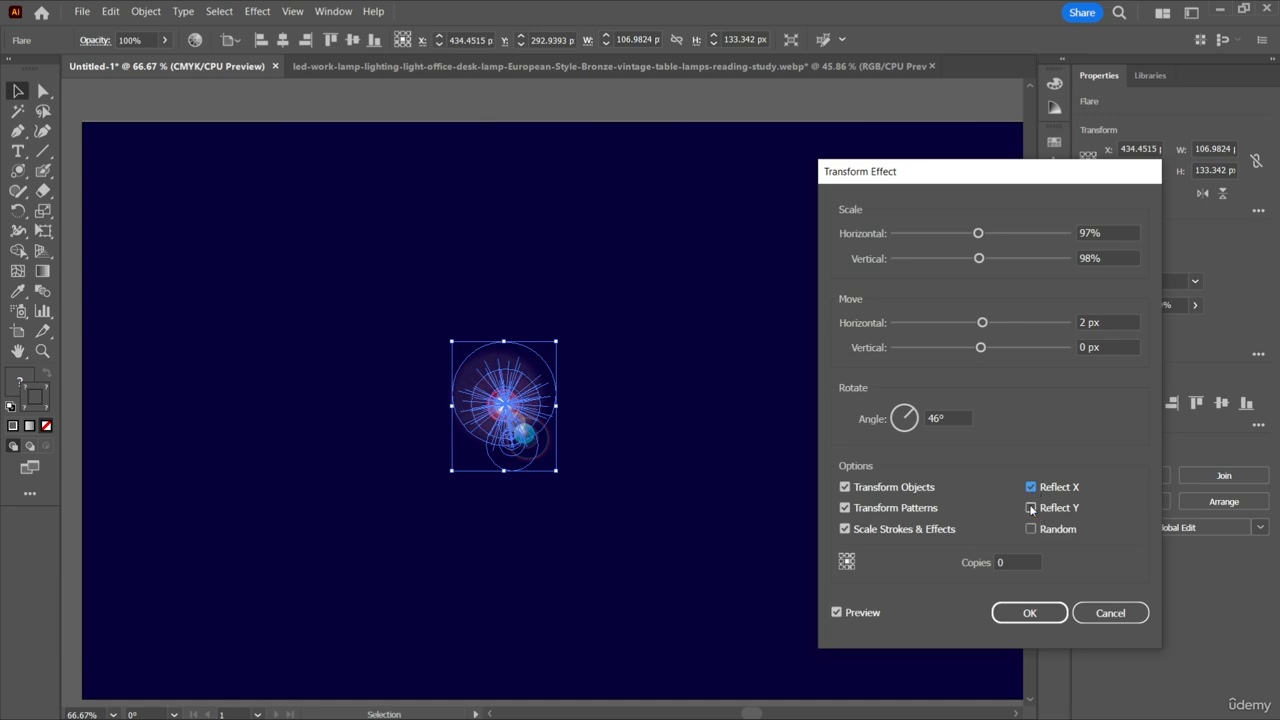
{"action": "left_click", "coordinate": [1031, 508]}
{"action": "left_click", "coordinate": [1031, 529]}
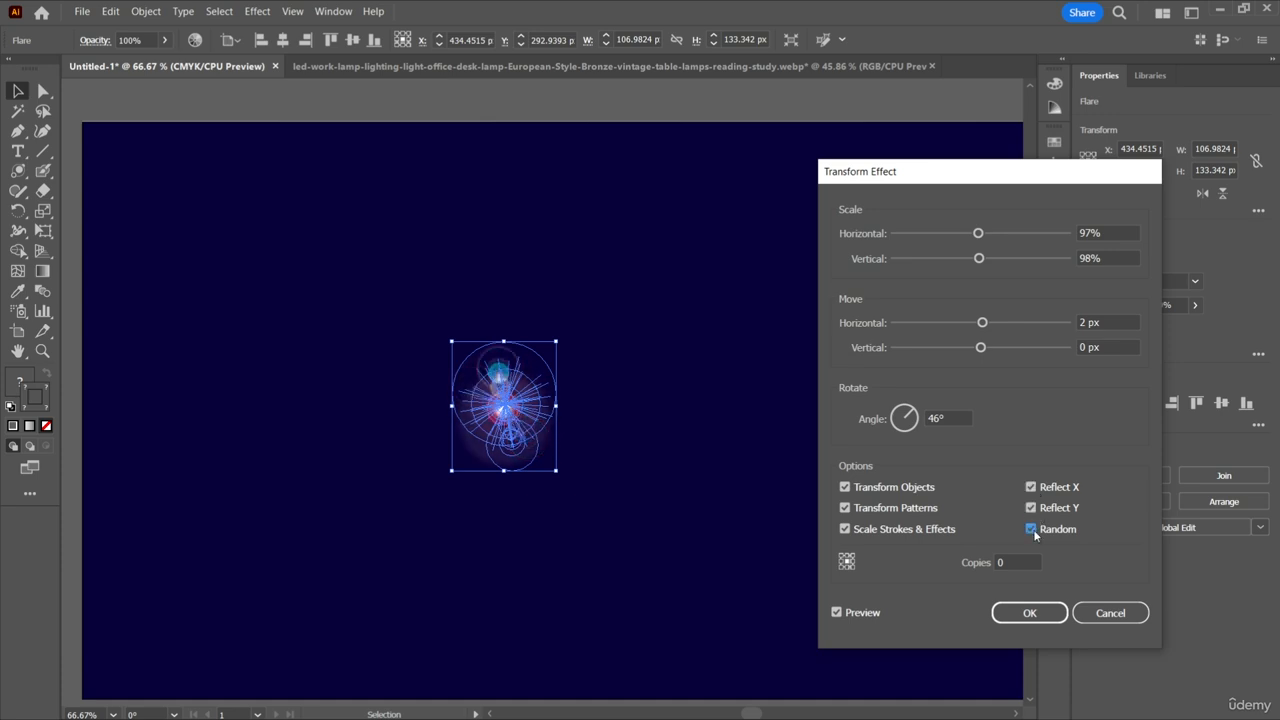
Set the effect to make 12 copies, apply it to the flare and deselect everything.
{"action": "left_click", "coordinate": [1014, 567]}
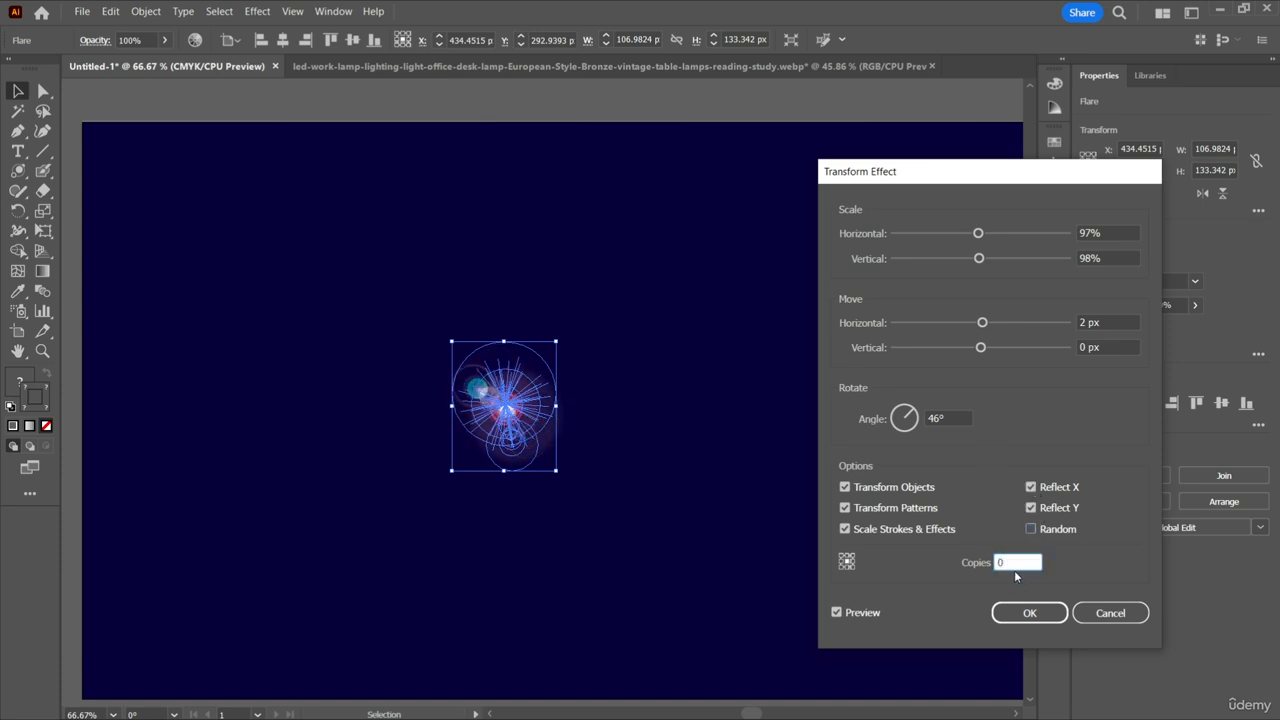
{"action": "type", "text": "12"}
{"action": "left_click", "coordinate": [1032, 614]}
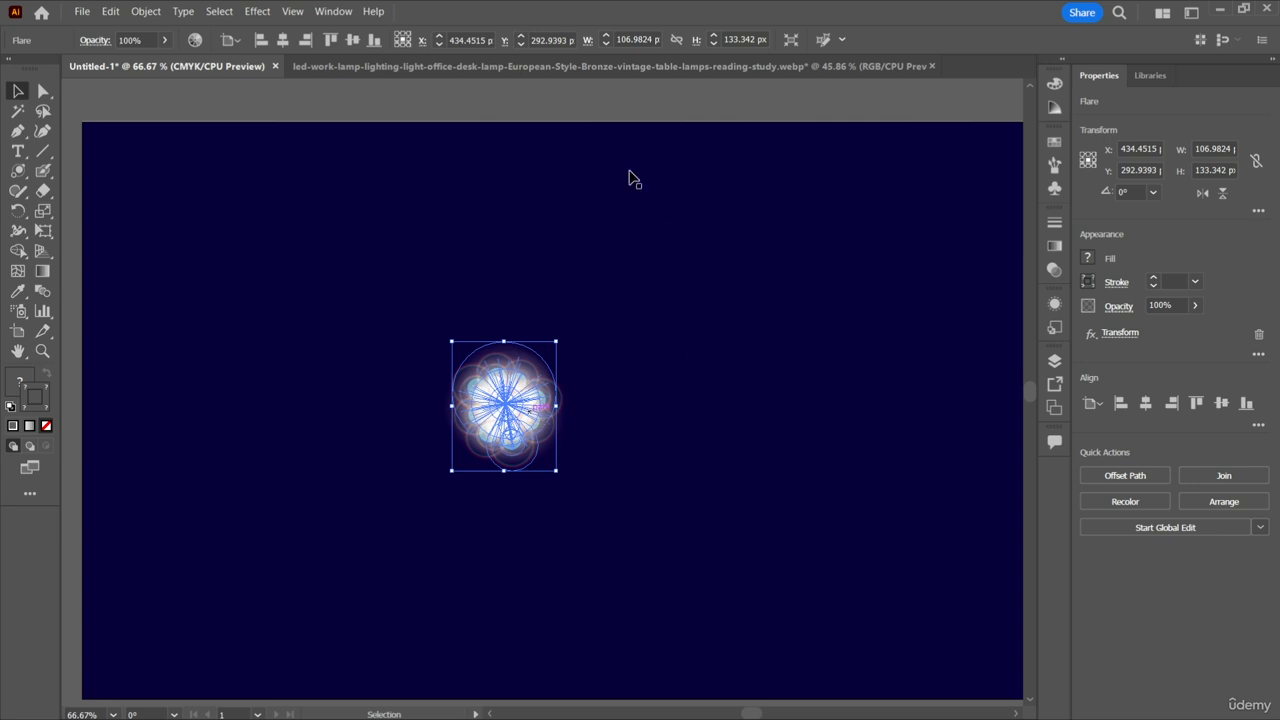
{"action": "left_click", "coordinate": [626, 111]}
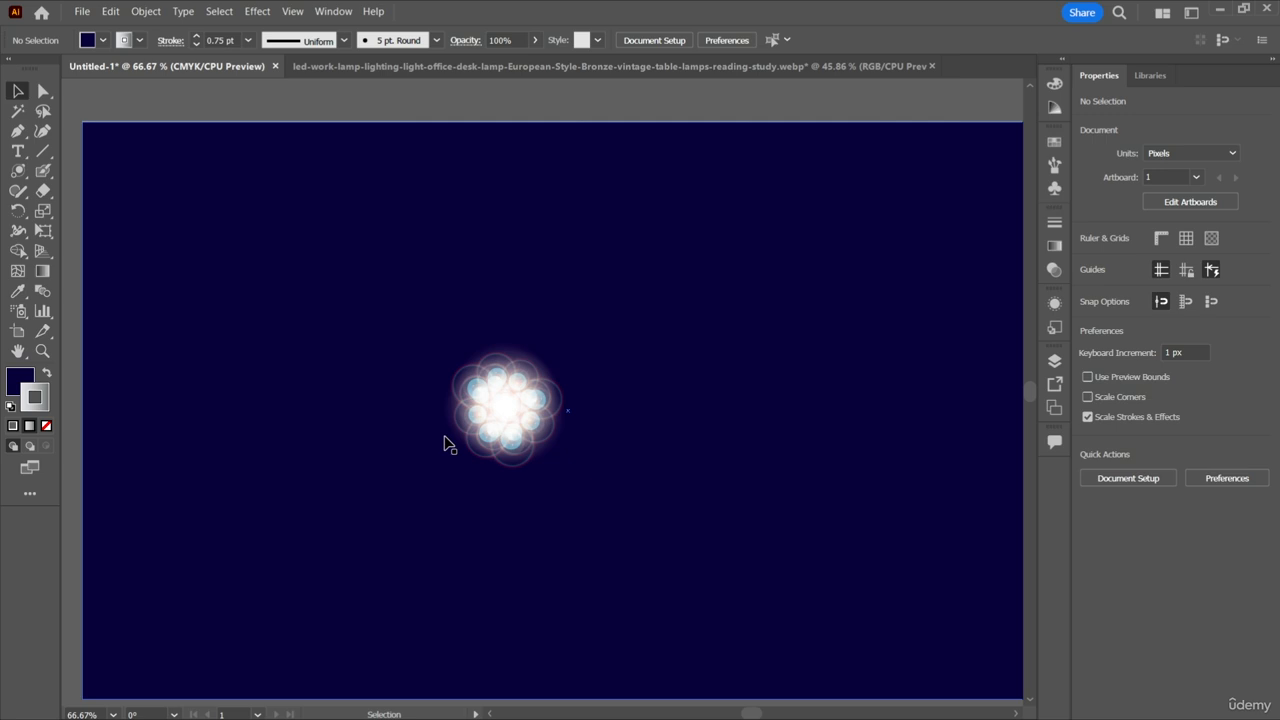
{"action": "left_click_drag", "start_coordinate": [425, 352], "coordinate": [626, 488]}
{"action": "key", "text": "ctrl+z"}
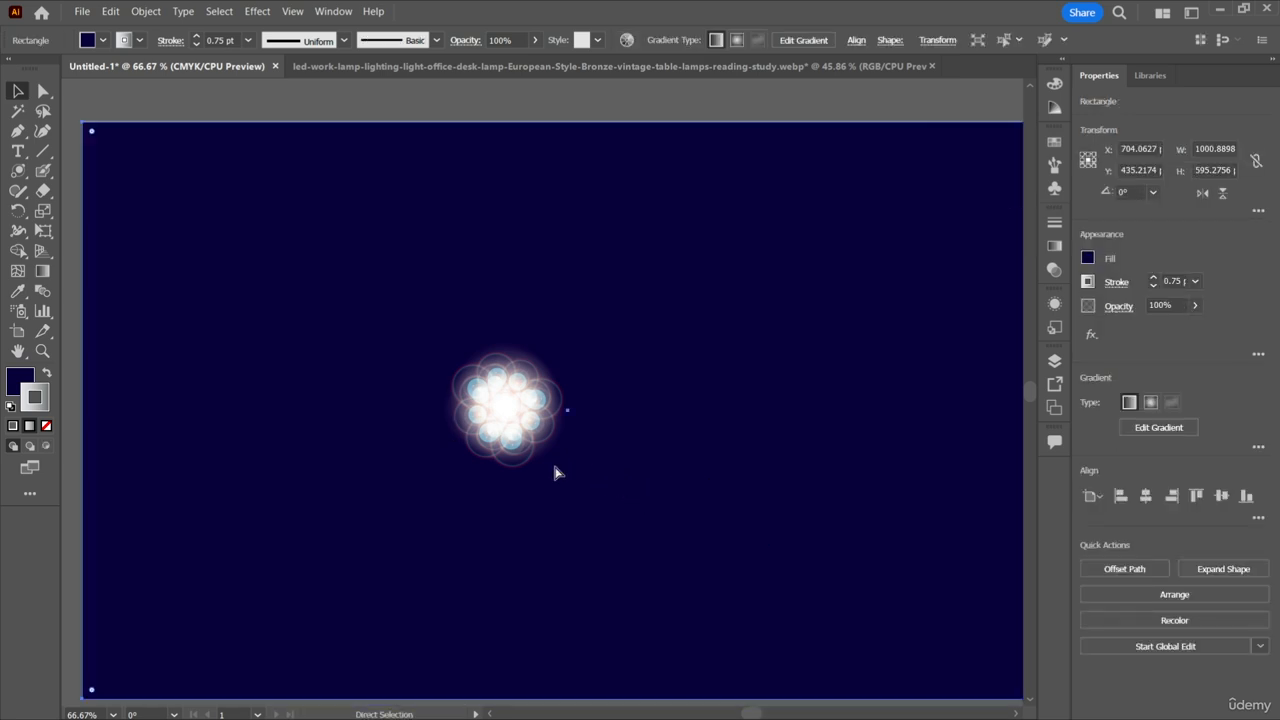
{"action": "left_click_drag", "start_coordinate": [506, 414], "coordinate": [622, 417]}
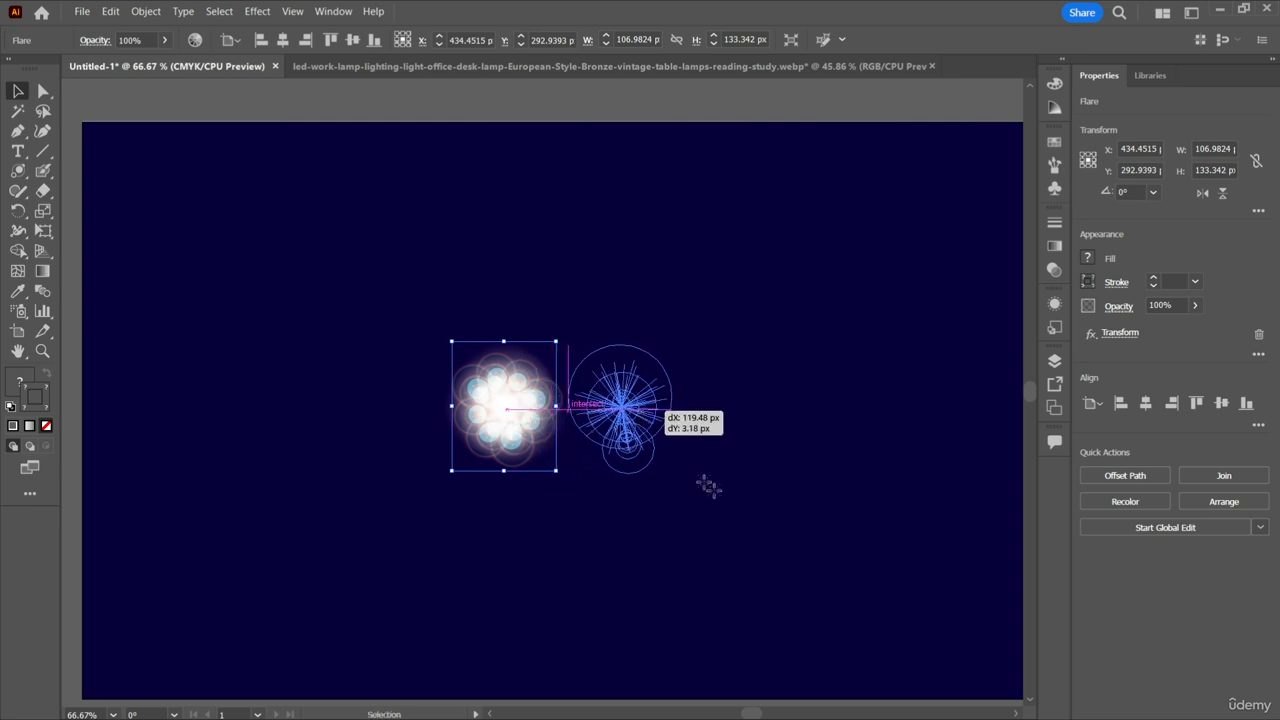
{"action": "key", "text": "ctrl+z"}
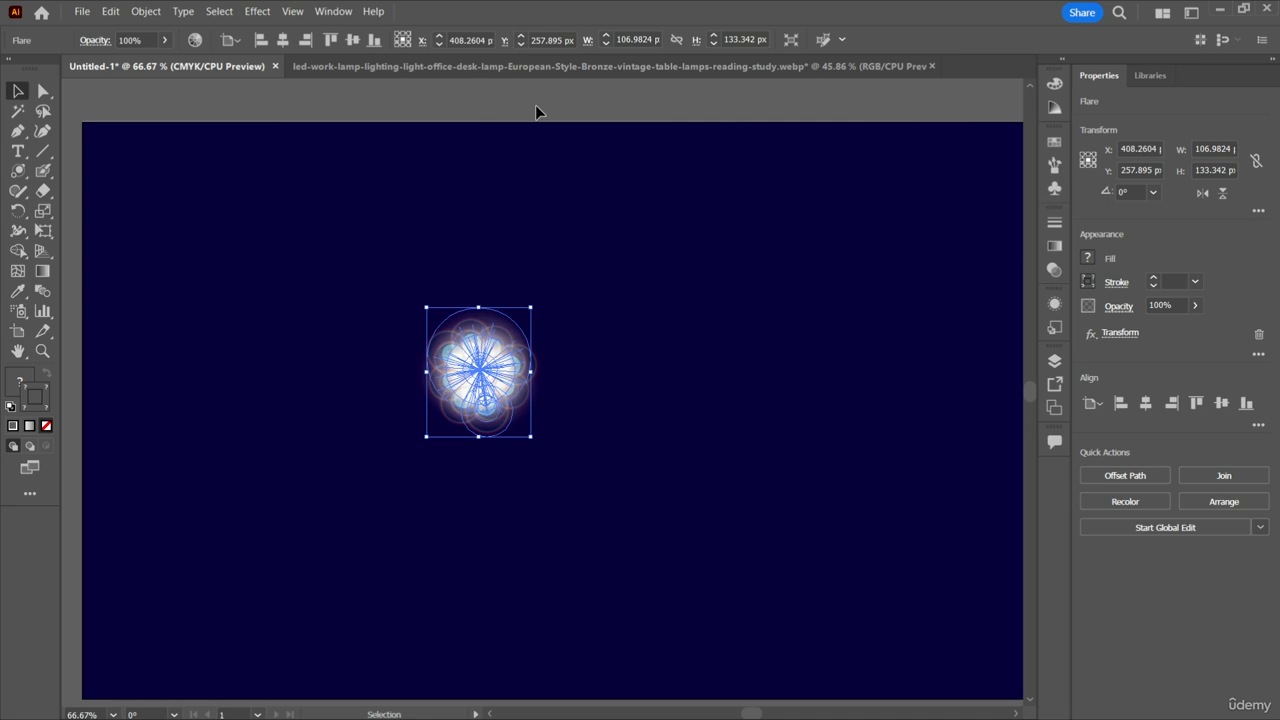
Enlarge the flower-like flare to about 313 × 304 px and move it to about X 433 px, Y 240 px.
{"action": "left_click_drag", "start_coordinate": [494, 404], "coordinate": [666, 397]}
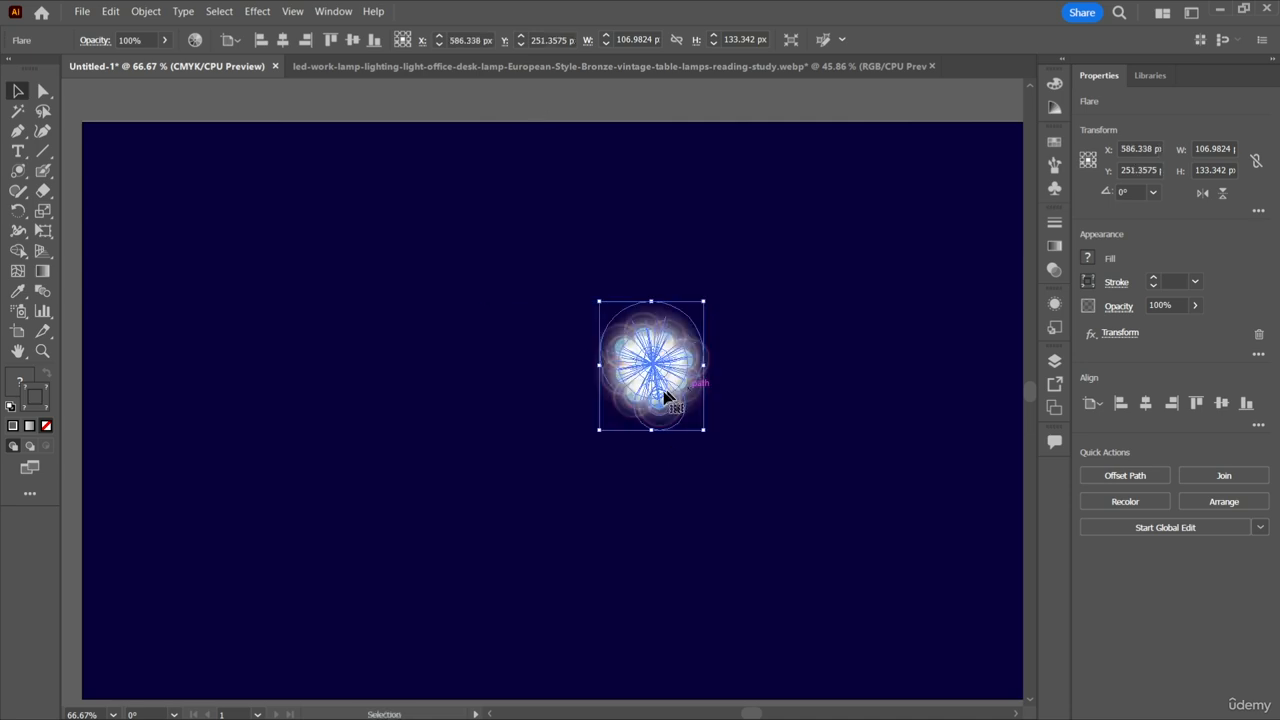
{"action": "left_click_drag", "start_coordinate": [705, 435], "coordinate": [903, 595]}
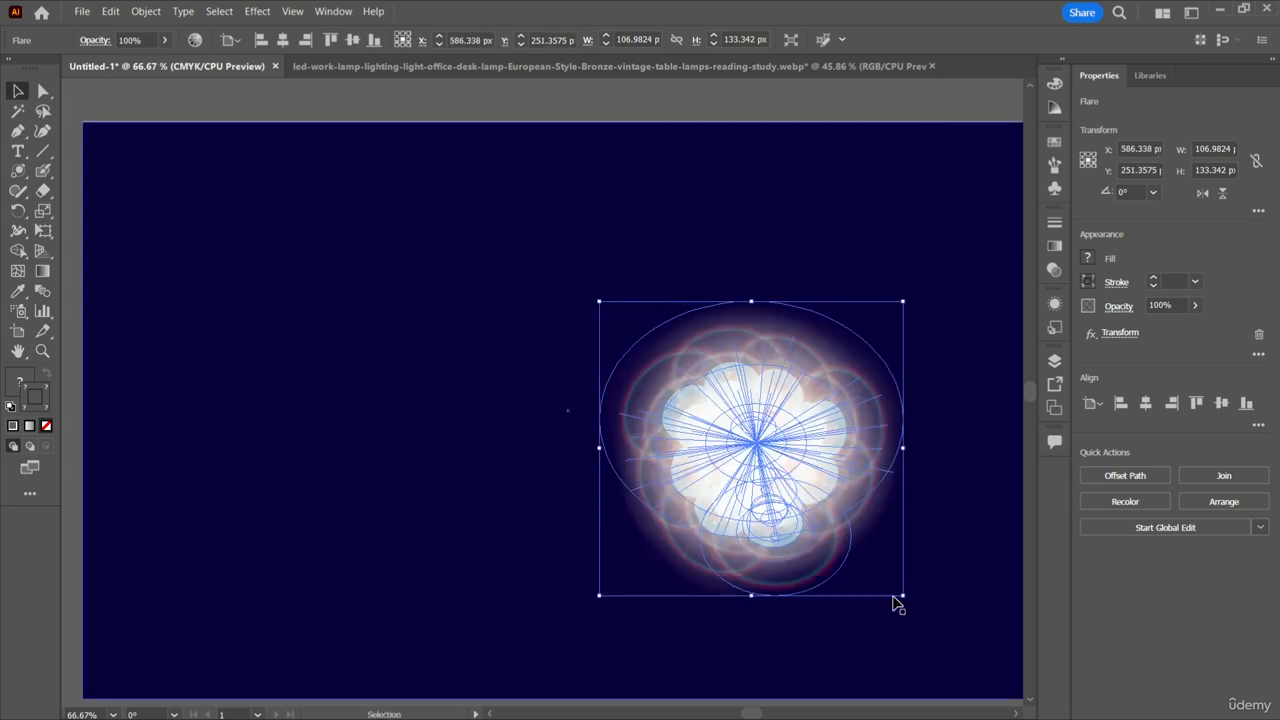
{"action": "left_click", "coordinate": [801, 94]}
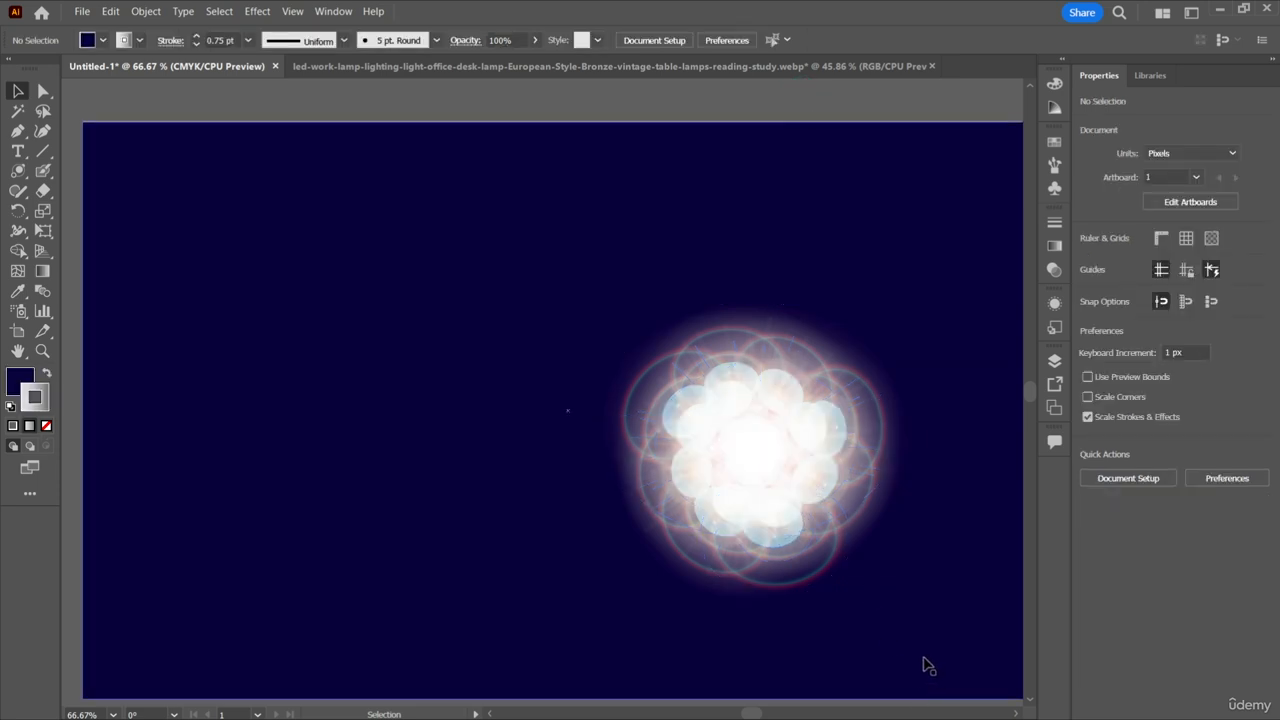
{"action": "left_click_drag", "start_coordinate": [758, 450], "coordinate": [503, 353]}
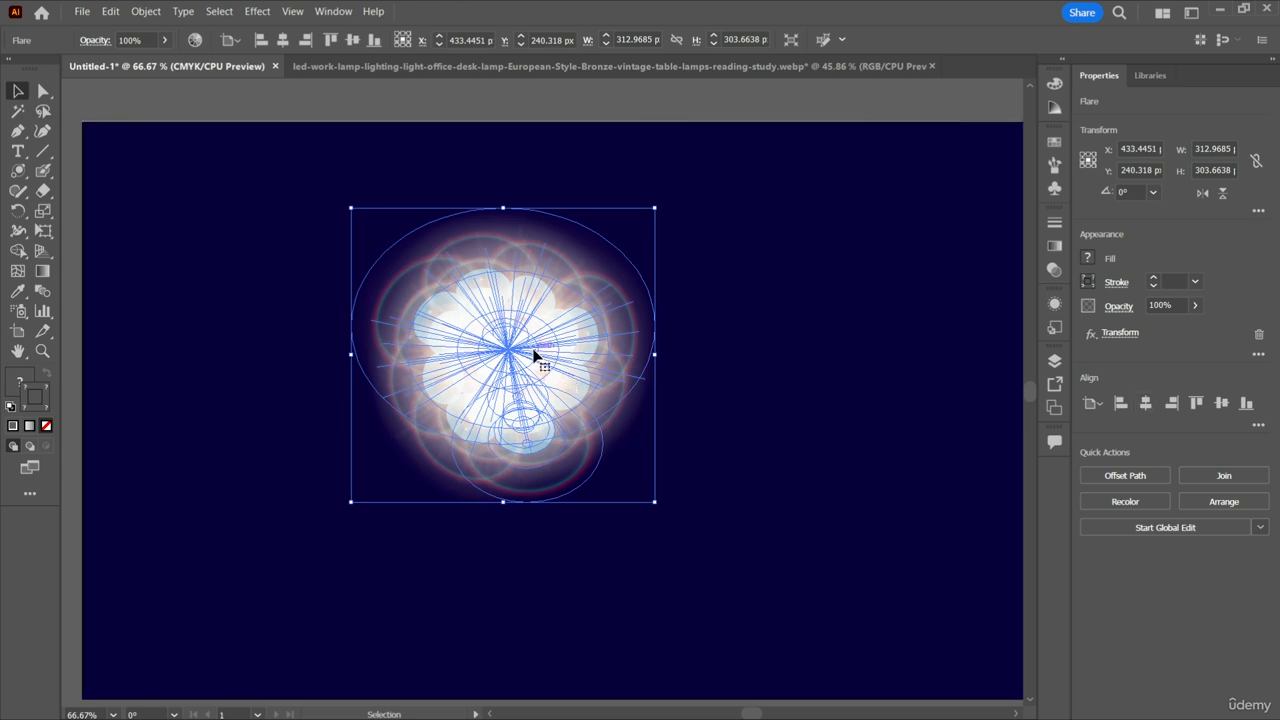
Review the Flare tool options for a new flare near the rectangle's upper-left corner and cancel them.
{"action": "left_click", "coordinate": [17, 172]}
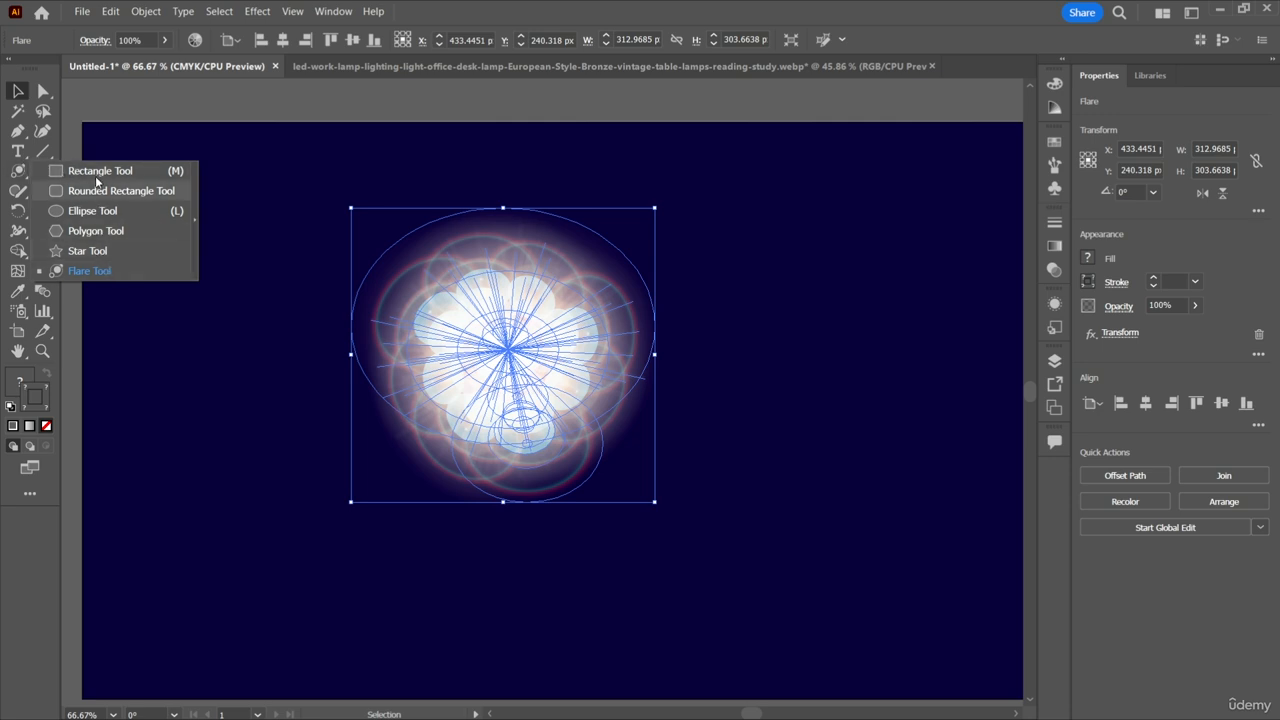
{"action": "left_click", "coordinate": [62, 170]}
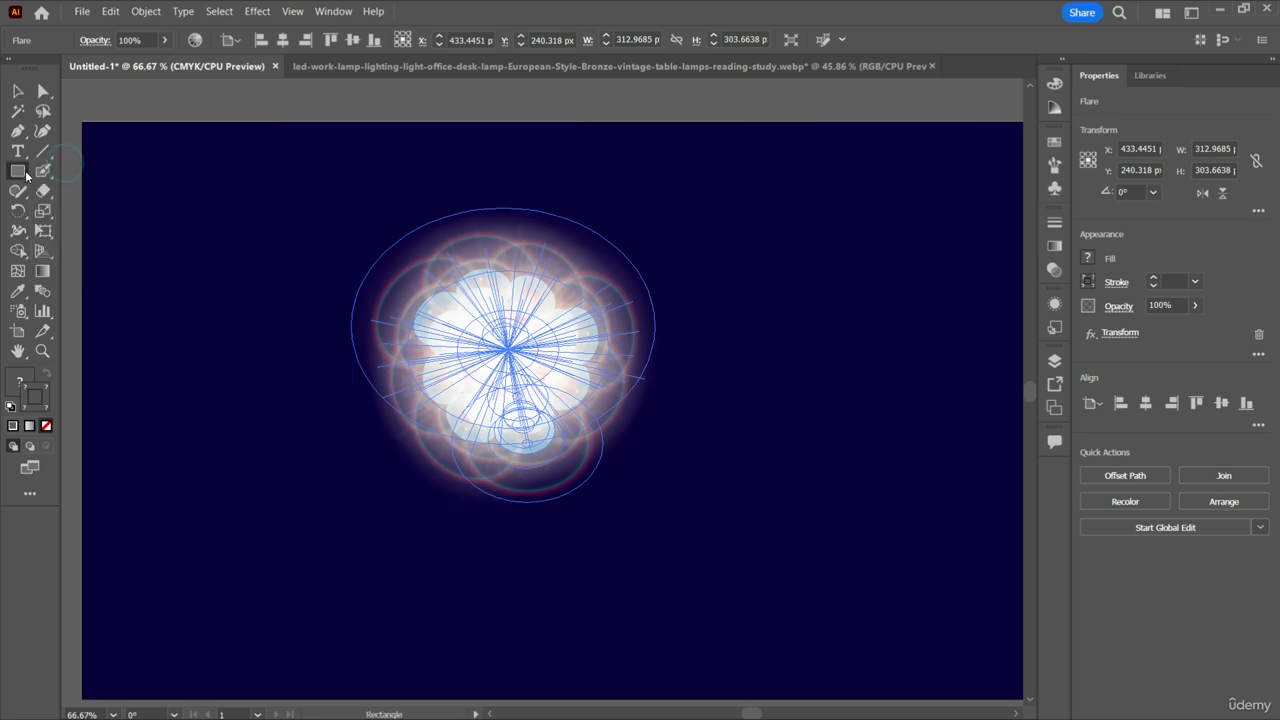
{"action": "left_click_drag", "start_coordinate": [26, 173], "coordinate": [56, 174]}
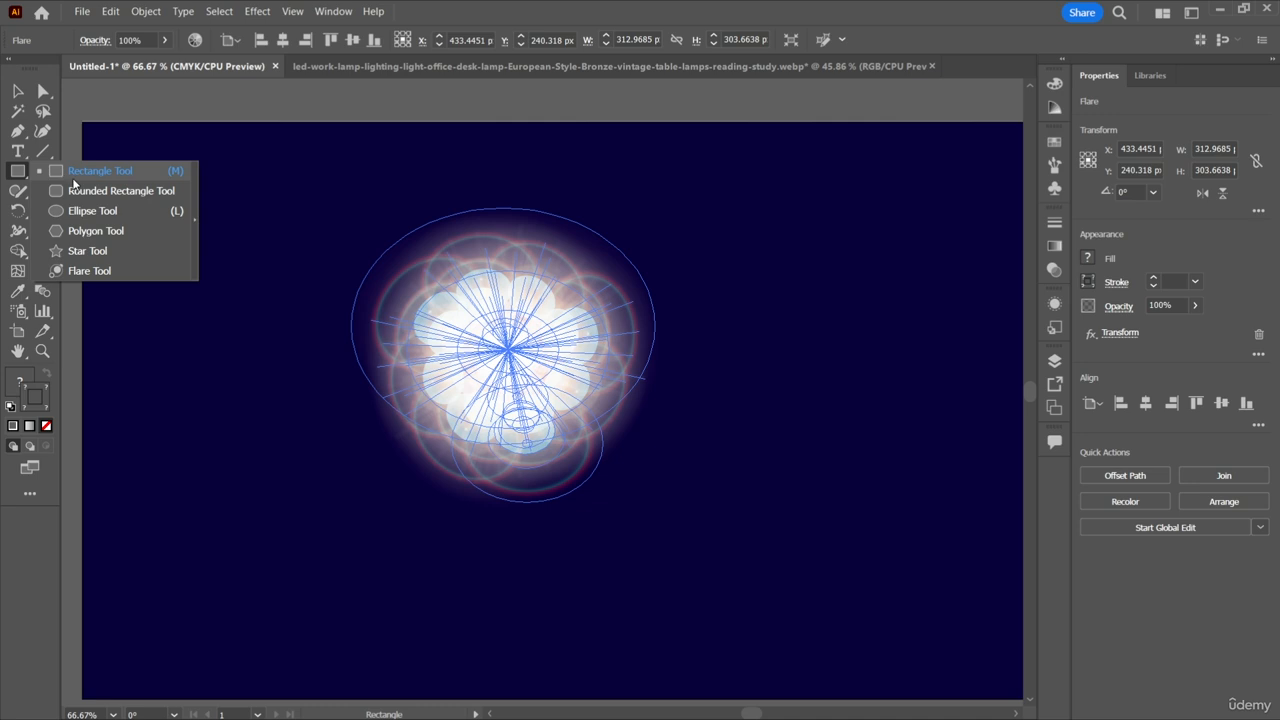
{"action": "left_click", "coordinate": [87, 271]}
{"action": "left_click", "coordinate": [162, 277]}
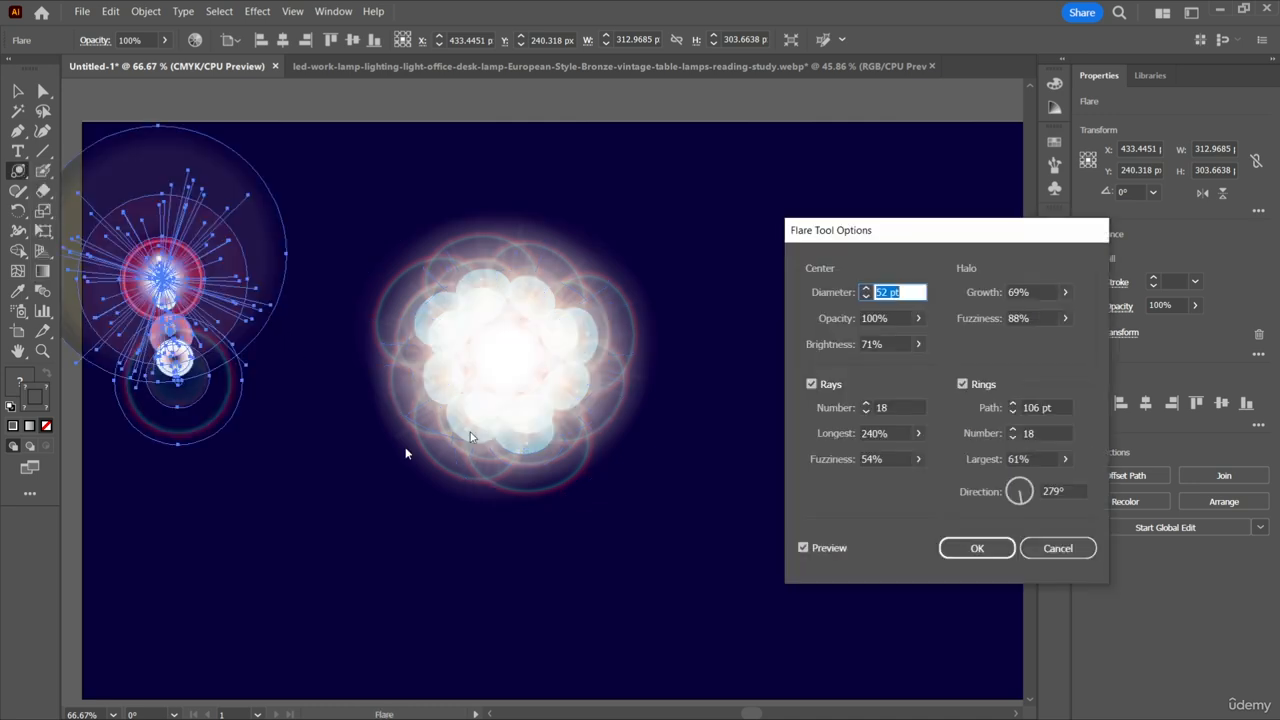
{"action": "left_click", "coordinate": [1040, 547]}
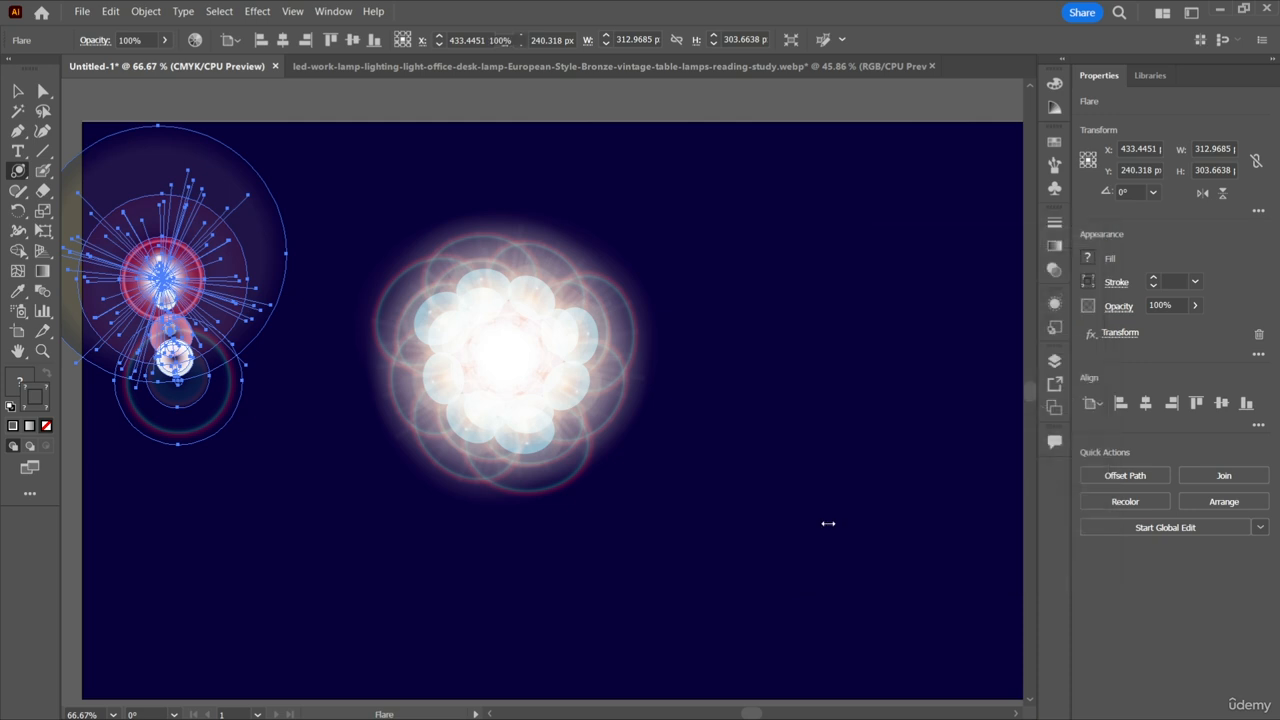